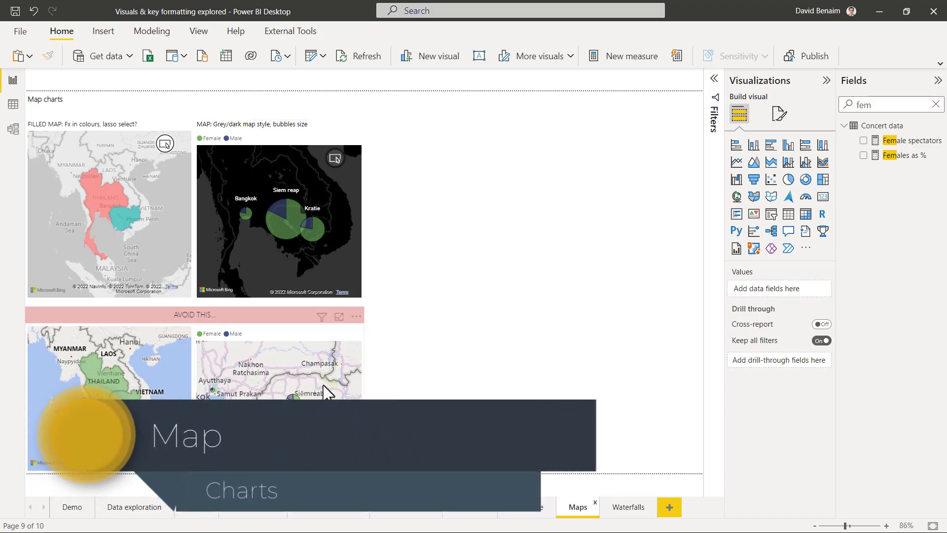
Step: Copy the road-style bubble map into the empty space on the right of the page
click(293, 335)
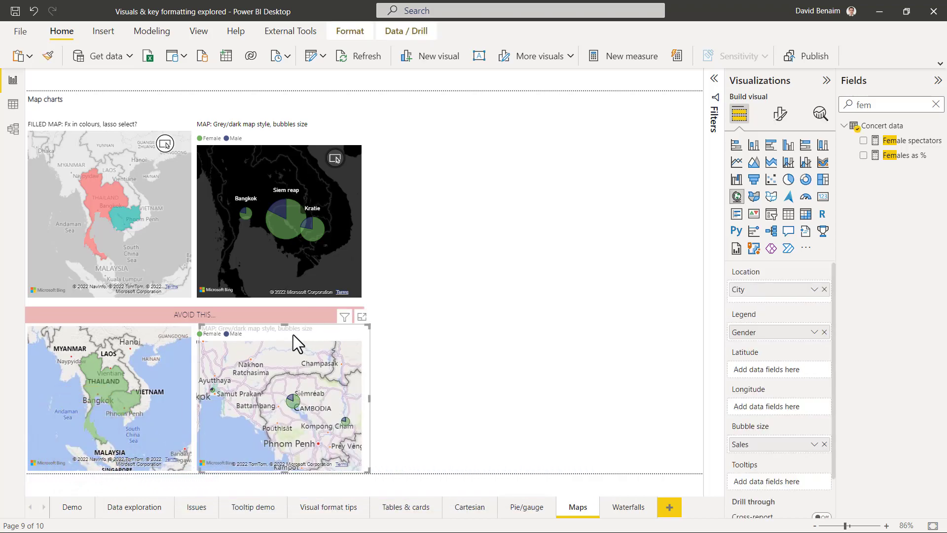
drag(293, 335, 665, 223)
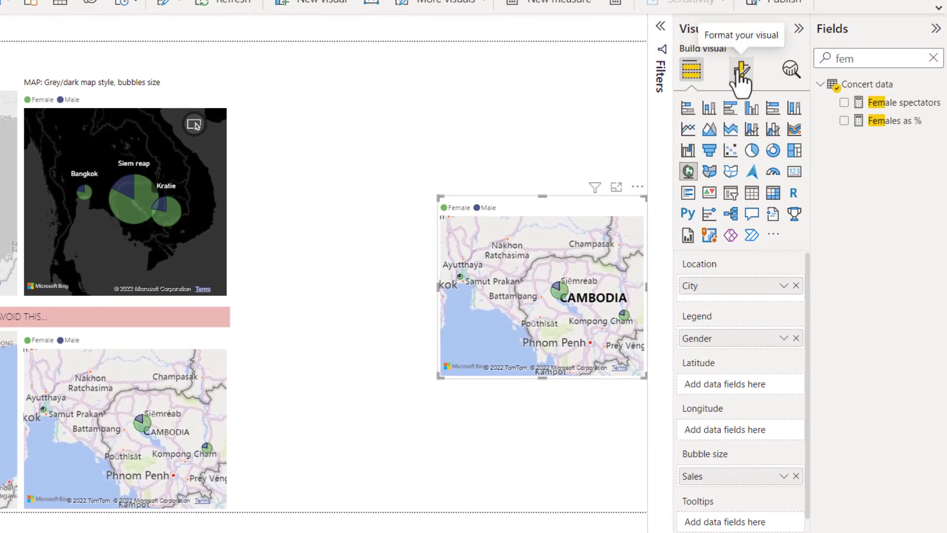
Step: Turn on category labels for the copied map and set its map style to Grayscale
click(740, 79)
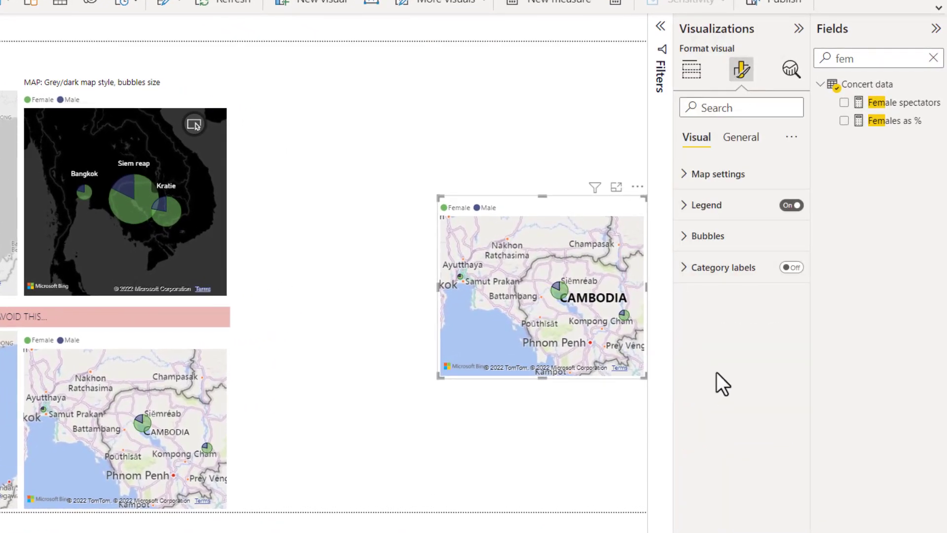
click(791, 267)
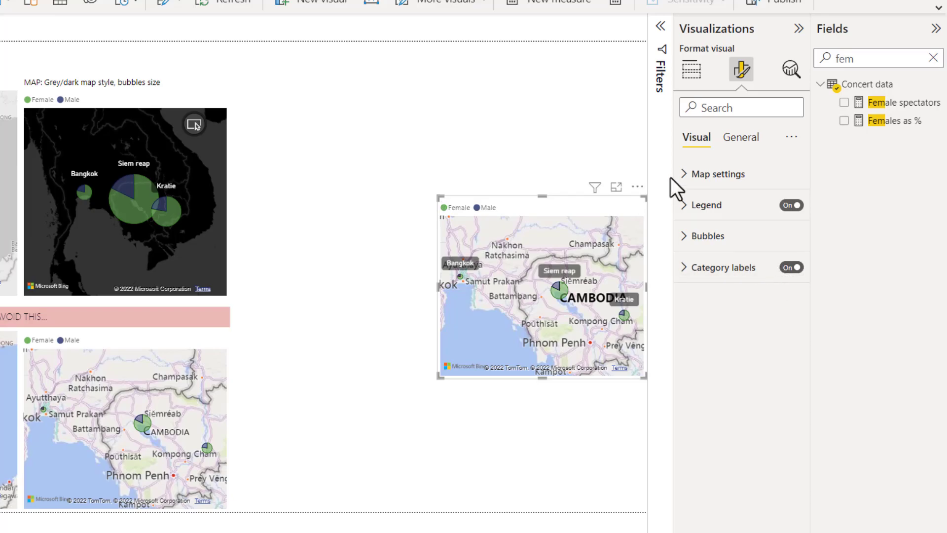
click(686, 174)
click(786, 266)
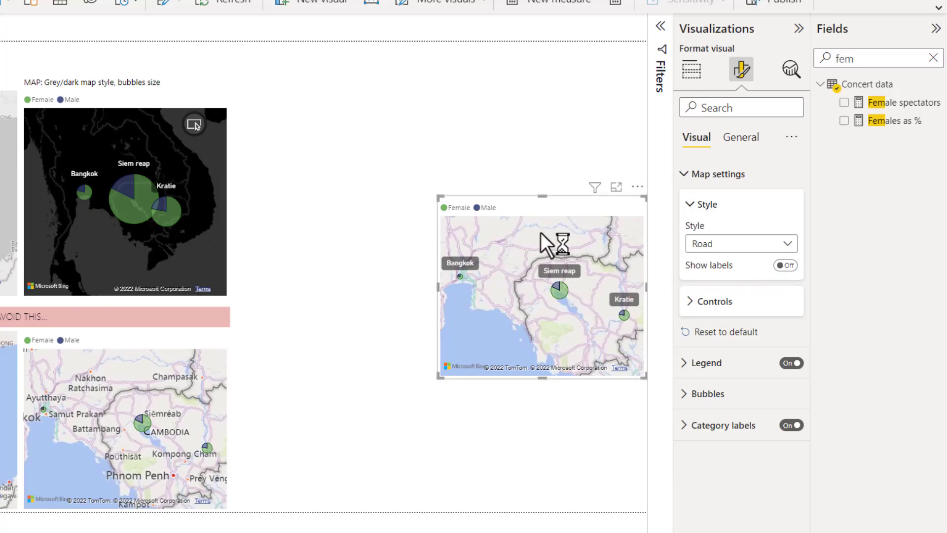
click(724, 245)
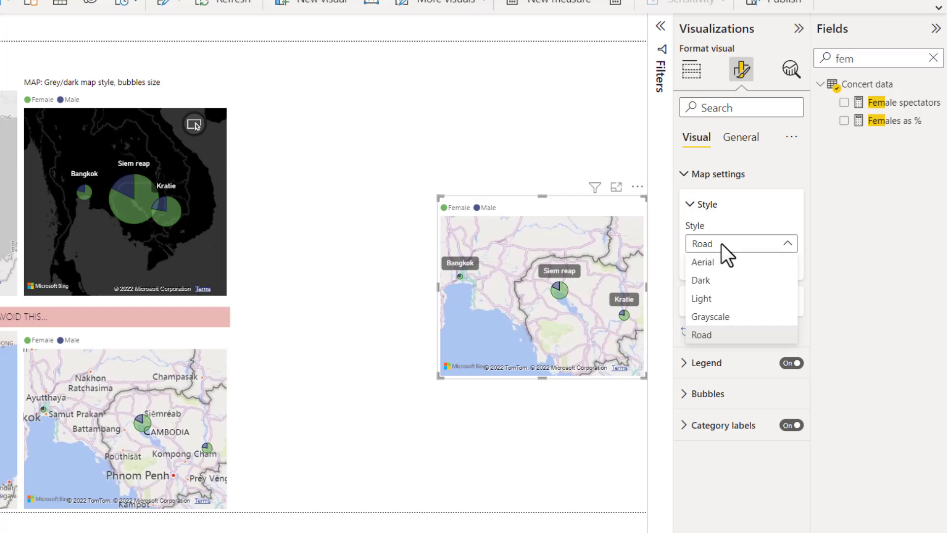
click(723, 319)
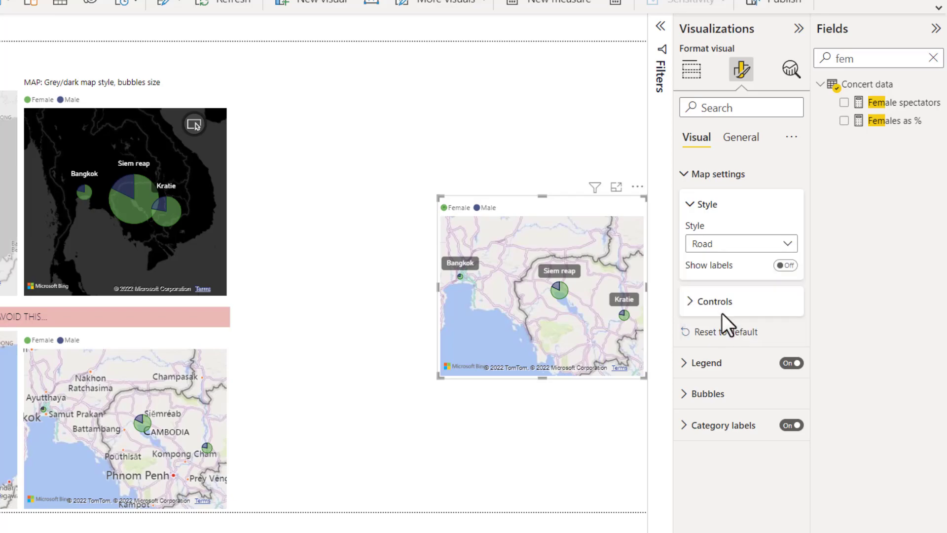
click(740, 251)
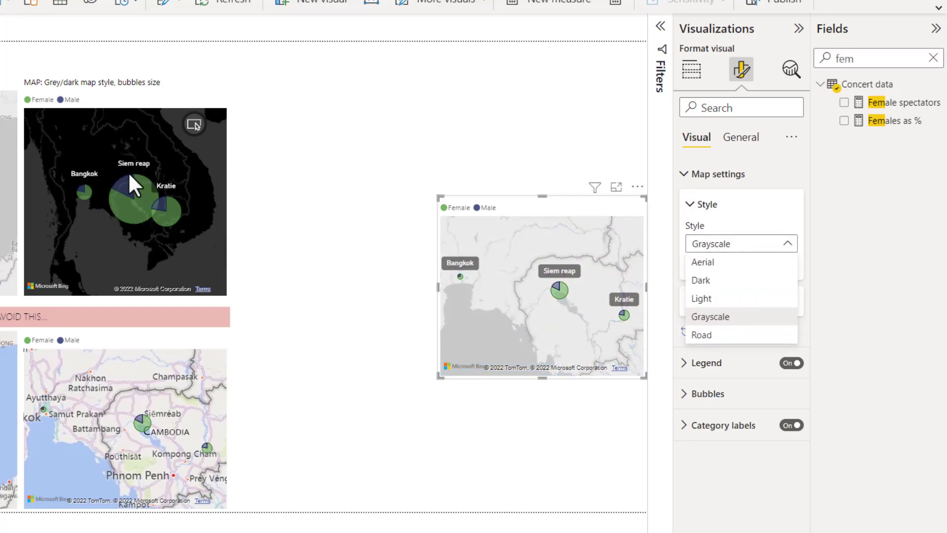
Step: Enlarge the copied map's bubbles to about 51 px
click(756, 469)
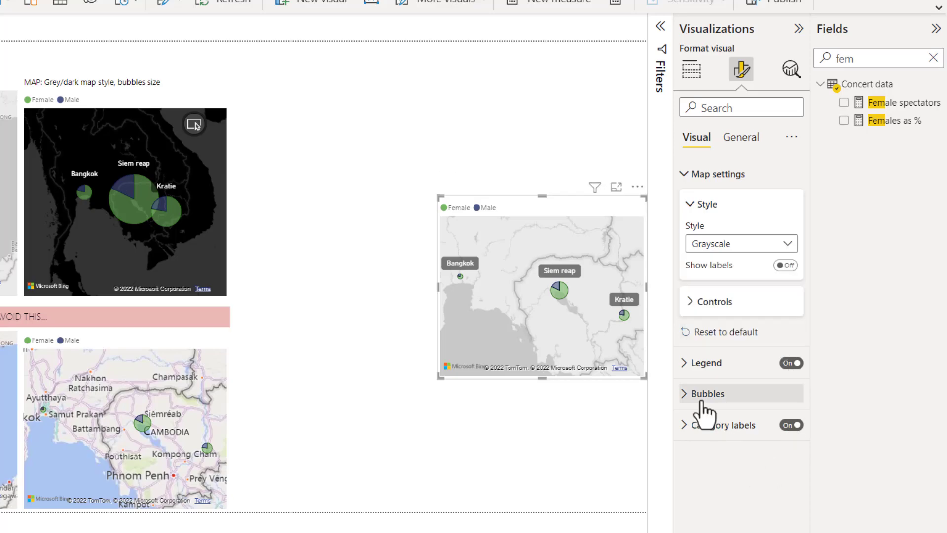
click(688, 397)
drag(746, 469, 770, 469)
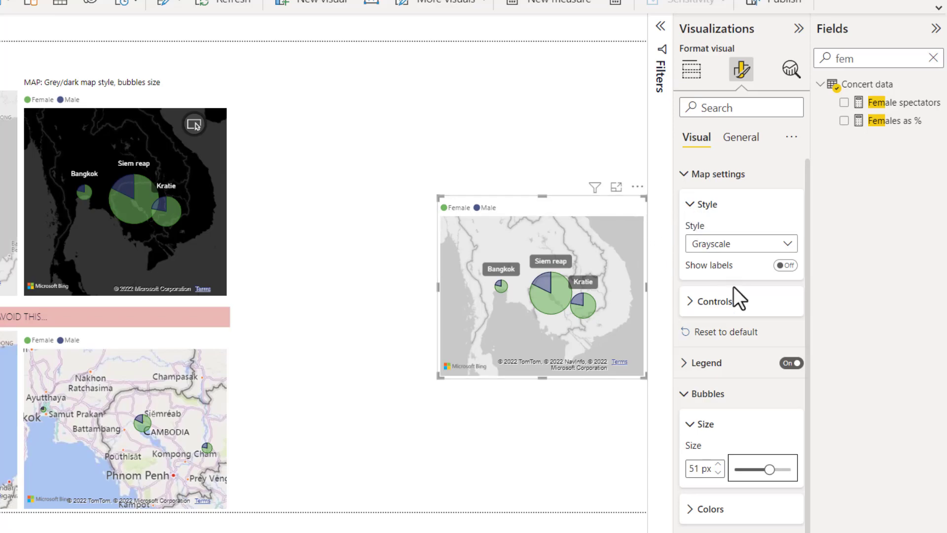
Step: Enable the lasso button, lasso-select some bubbles, and move the map to the upper right
click(732, 302)
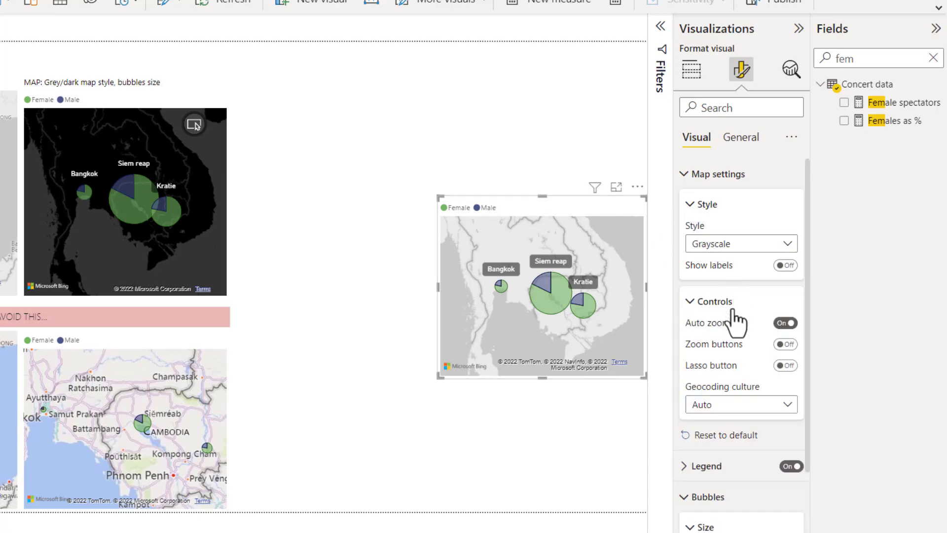
click(787, 365)
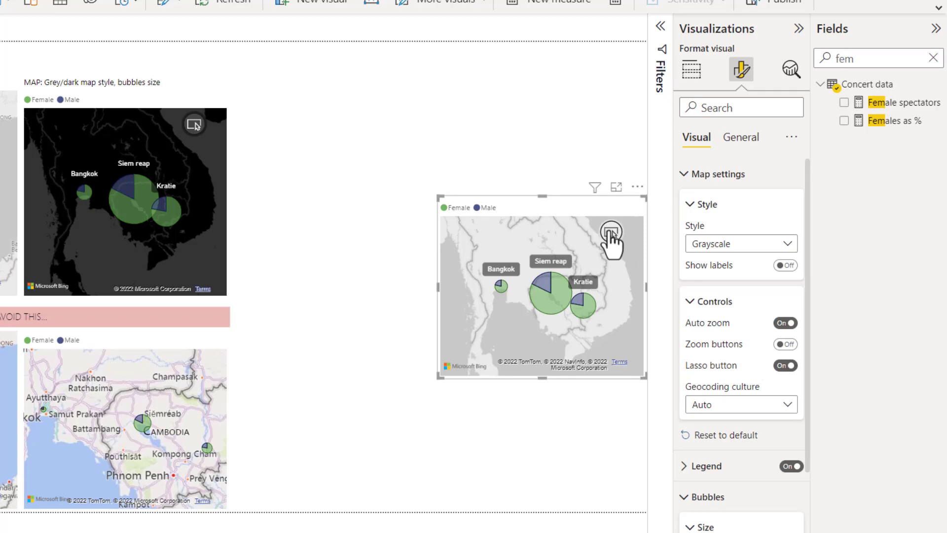
click(612, 237)
mouse_move(505, 333)
mouse_down()
mouse_move(624, 245)
mouse_move(618, 255)
mouse_up()
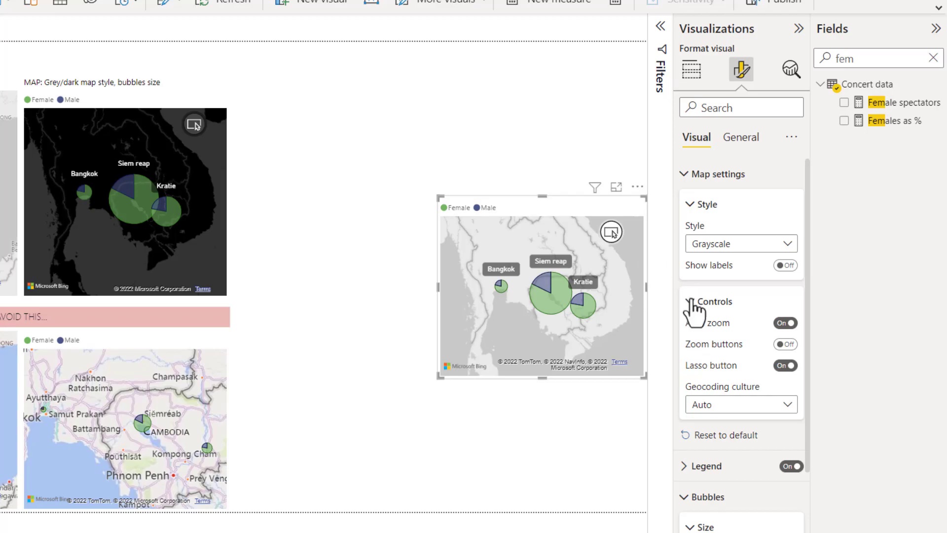
drag(509, 208, 498, 79)
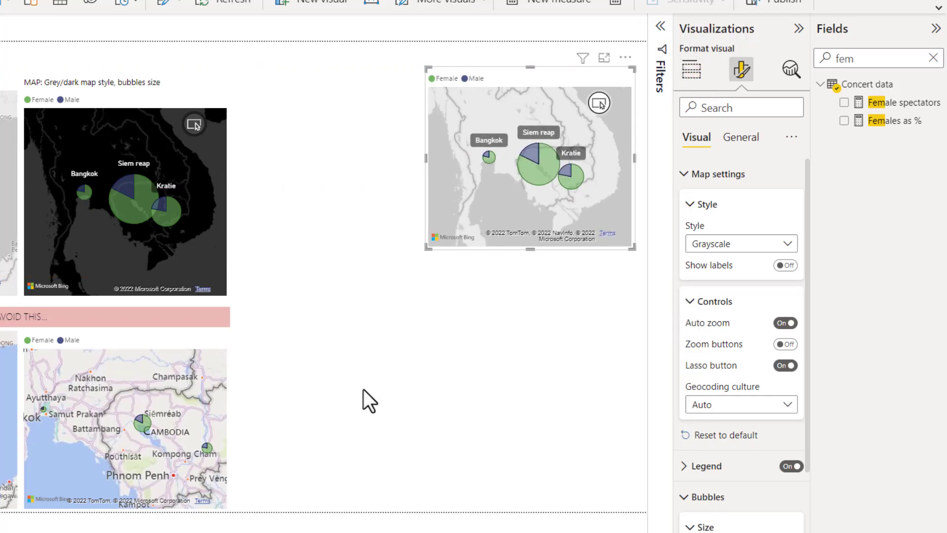
Step: Add a filled map of Targets Country below the bubble map and expand its Fill colors
click(364, 397)
click(696, 72)
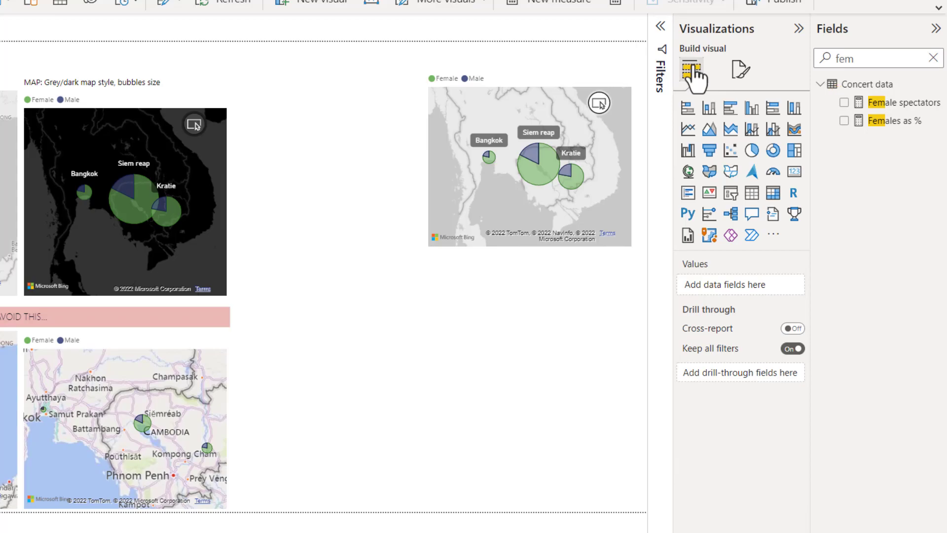
click(710, 171)
drag(460, 353, 644, 296)
double_click(837, 64)
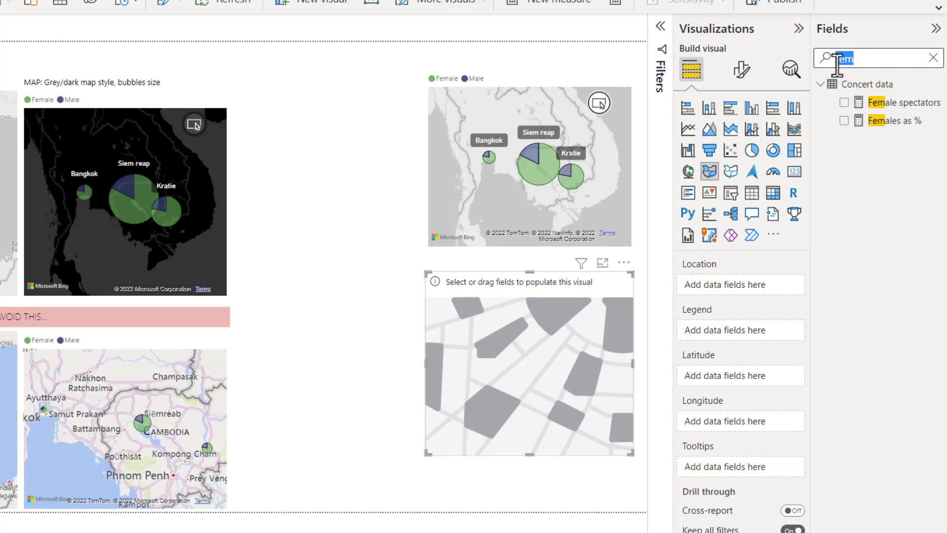
text(coun)
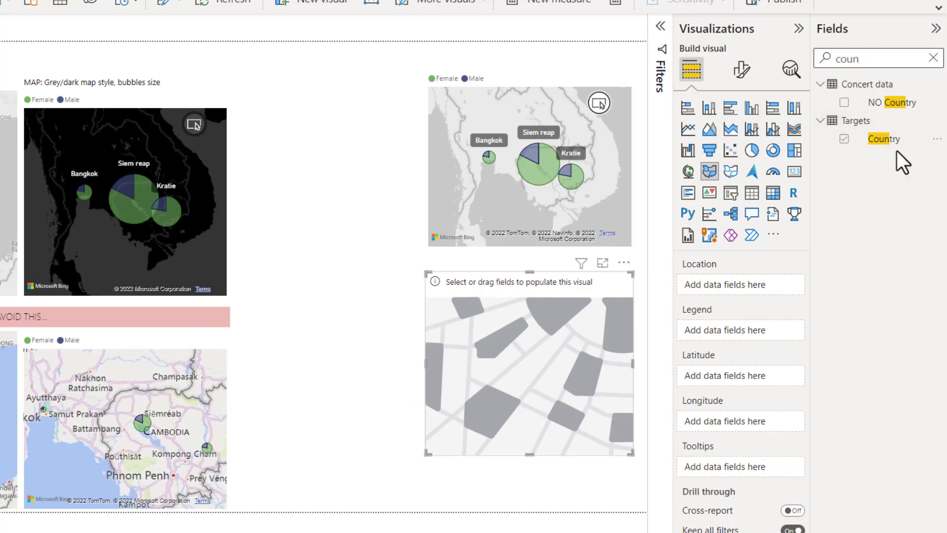
click(845, 139)
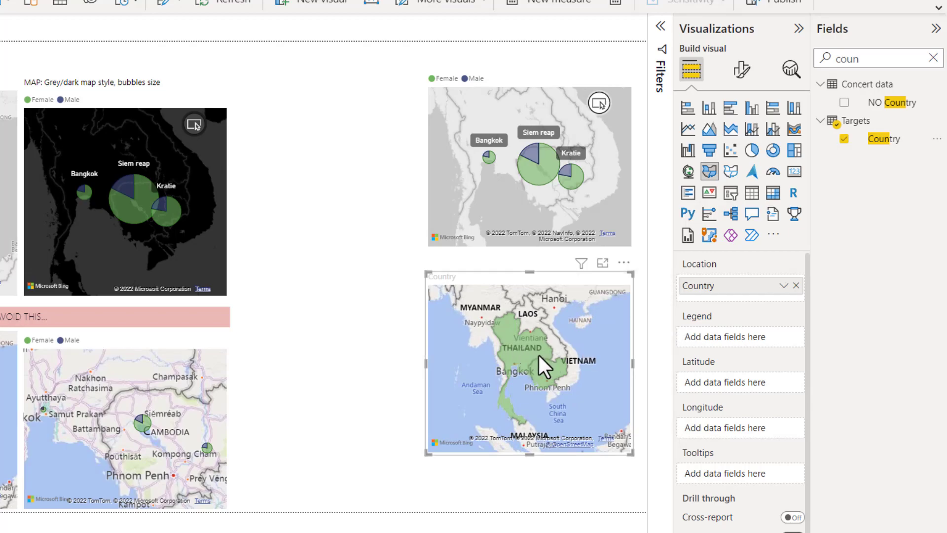
click(743, 67)
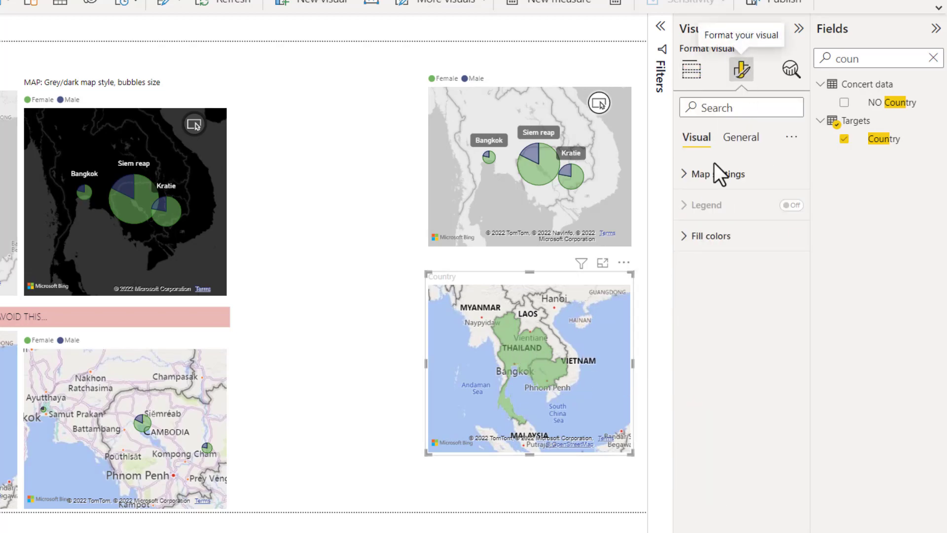
click(700, 244)
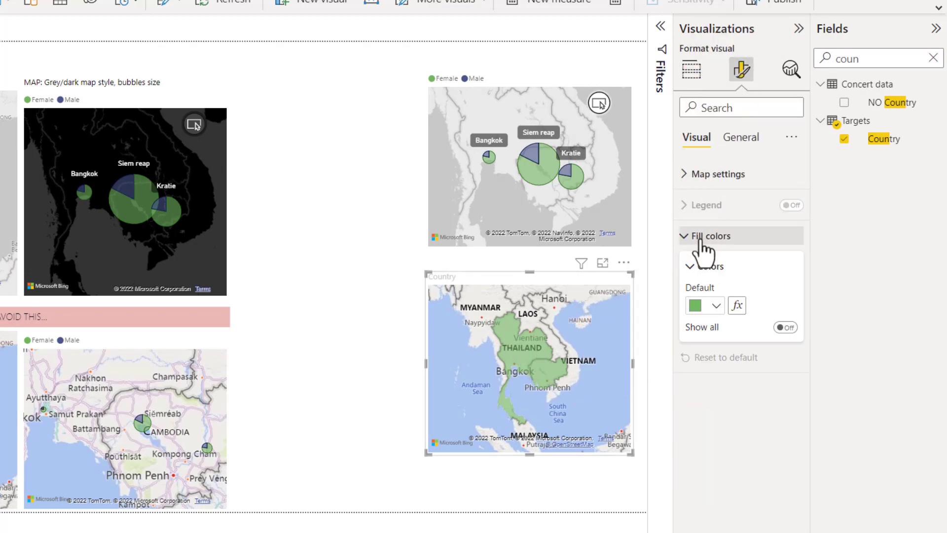
Step: Set the filled map's fill colour to a three-colour gradient based on Sales
click(737, 305)
click(207, 156)
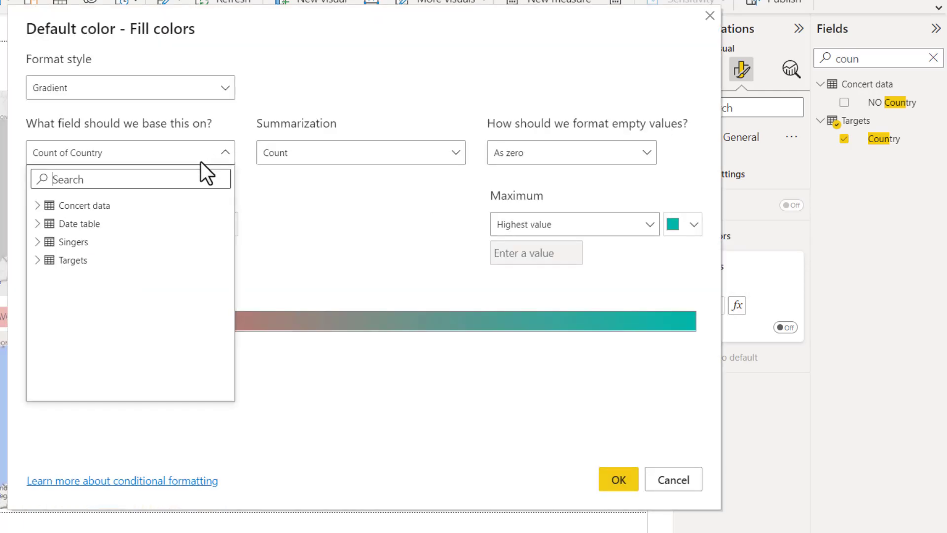
text(sal)
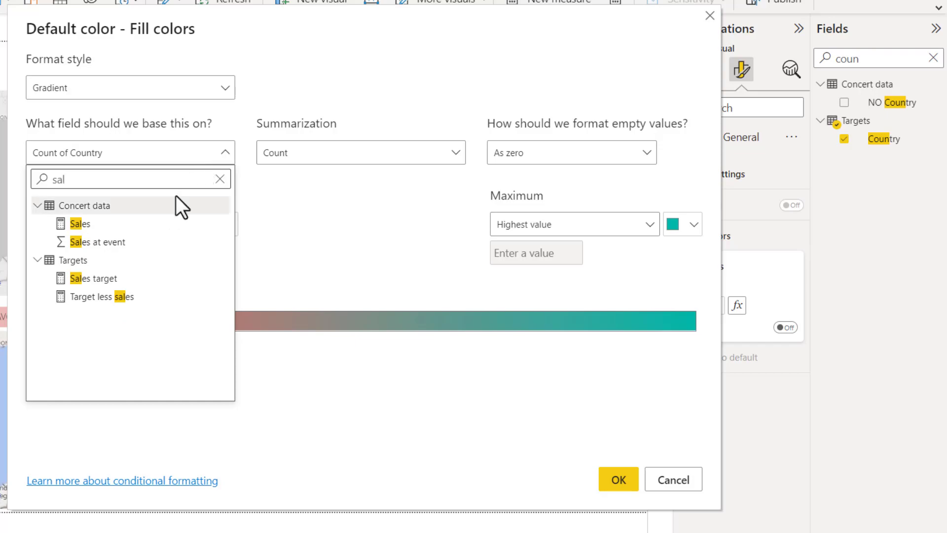
click(109, 222)
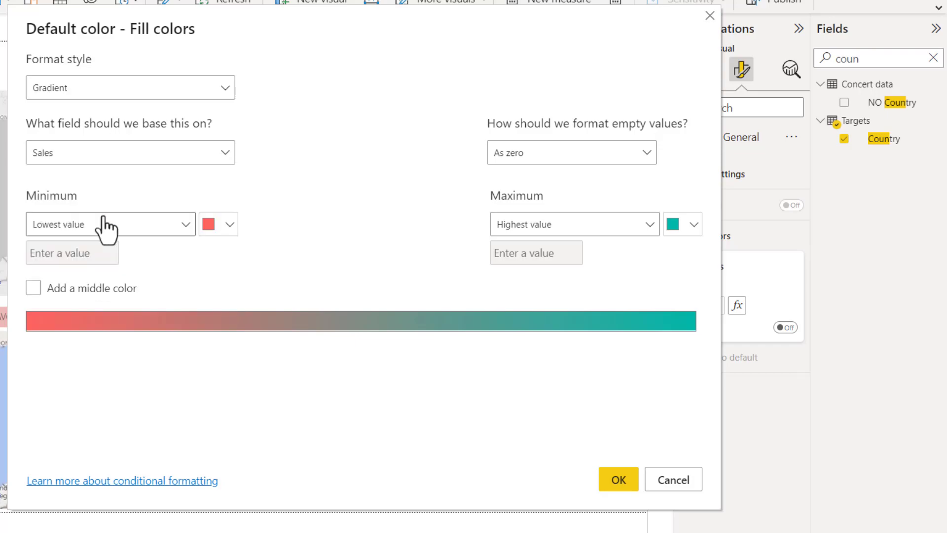
click(39, 288)
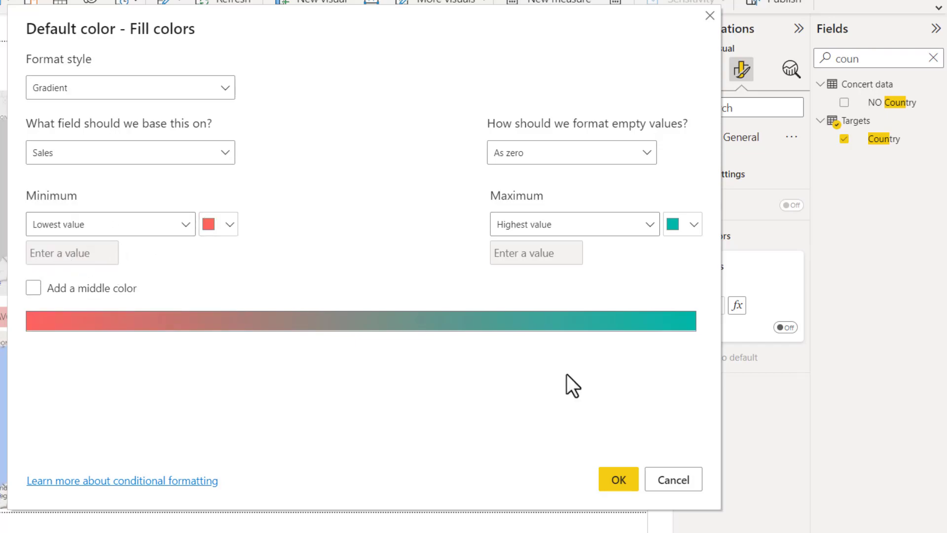
click(619, 479)
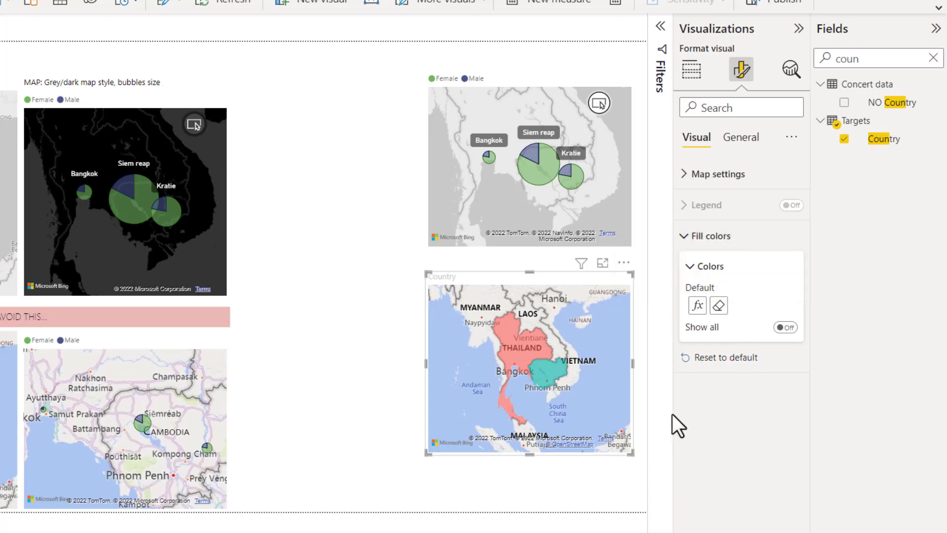
Step: Select the filled Country map and expand its Map settings
click(631, 136)
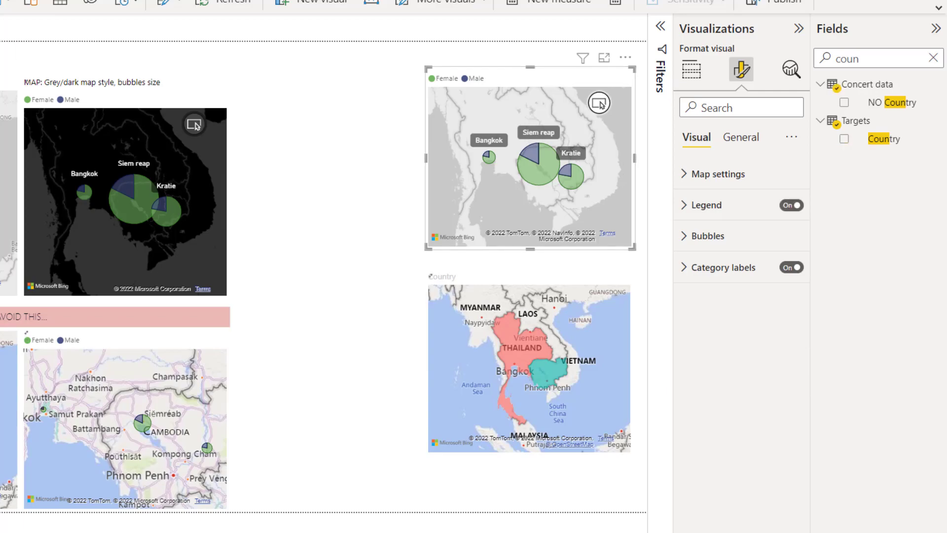
click(481, 299)
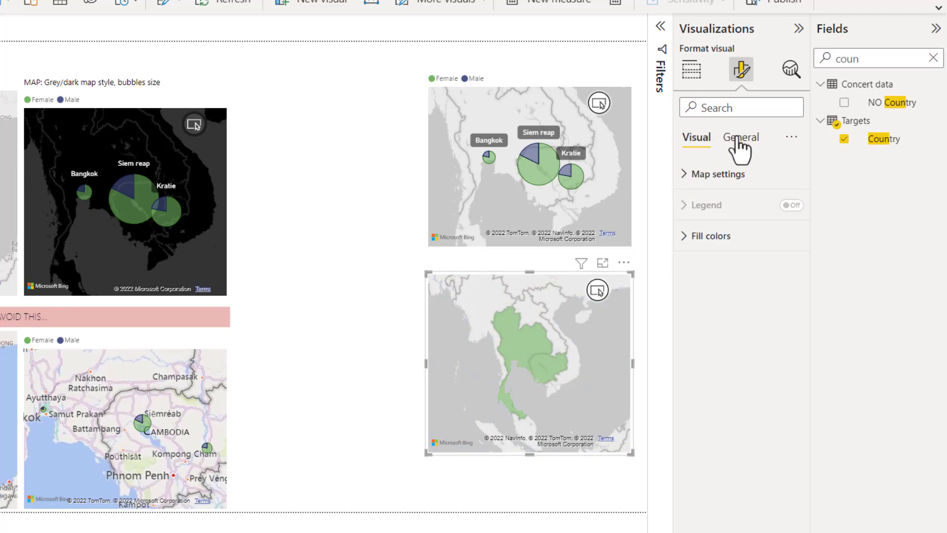
click(721, 175)
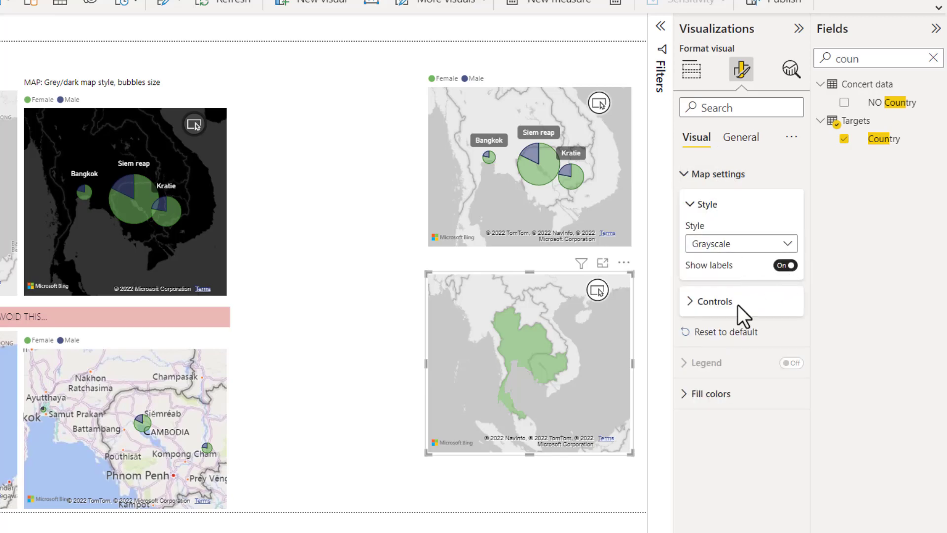
mouse_move(549, 365)
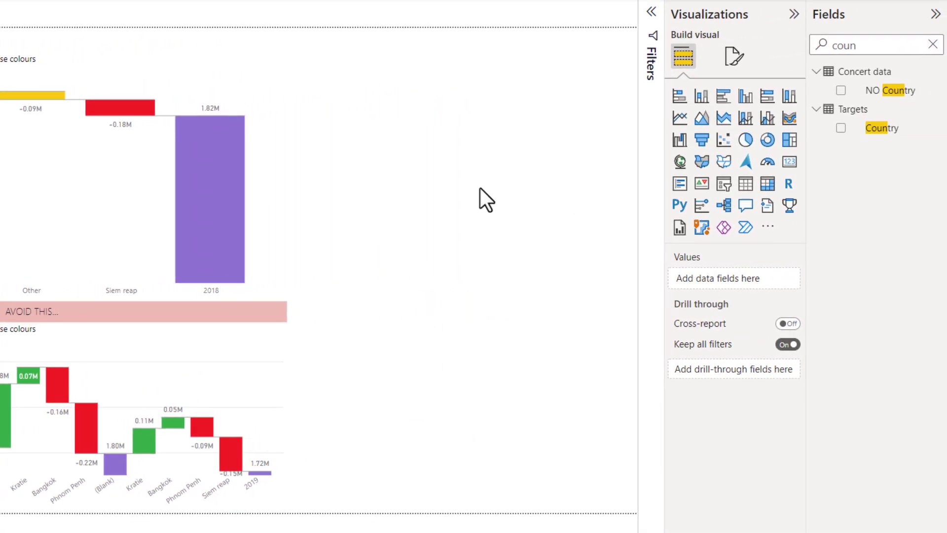
Step: Add a waterfall chart with Year as Category, City as Breakdown and Sales as values
click(680, 139)
double_click(847, 45)
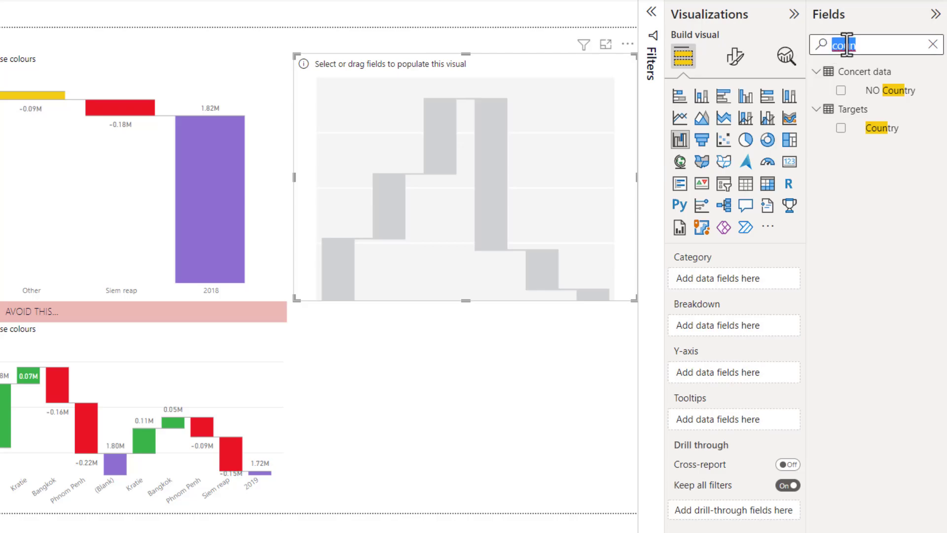
text(city)
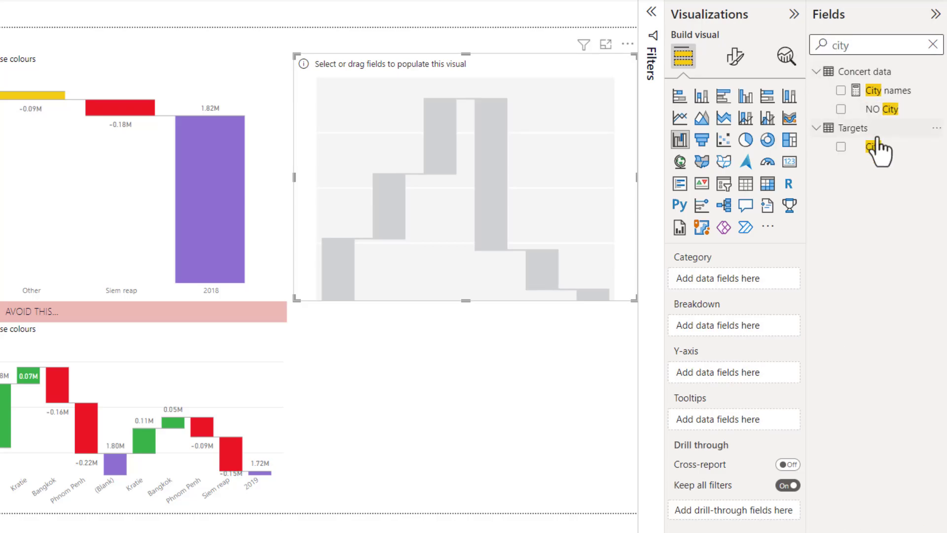
drag(877, 148, 740, 327)
double_click(837, 47)
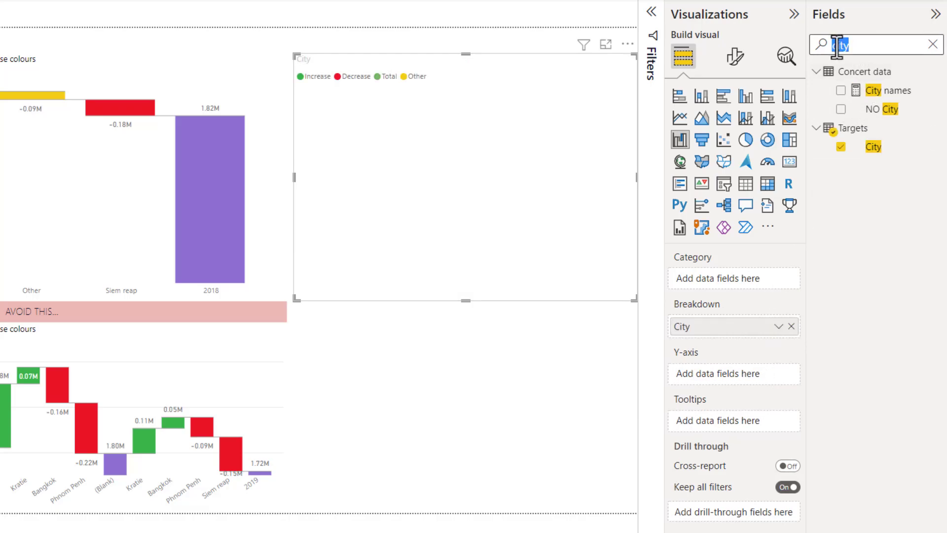
text(year)
drag(873, 90, 745, 279)
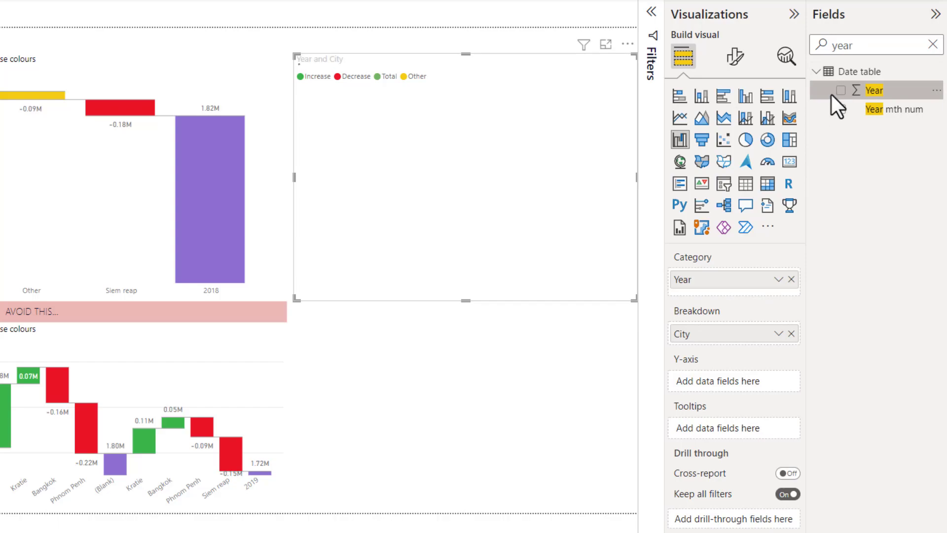
double_click(834, 44)
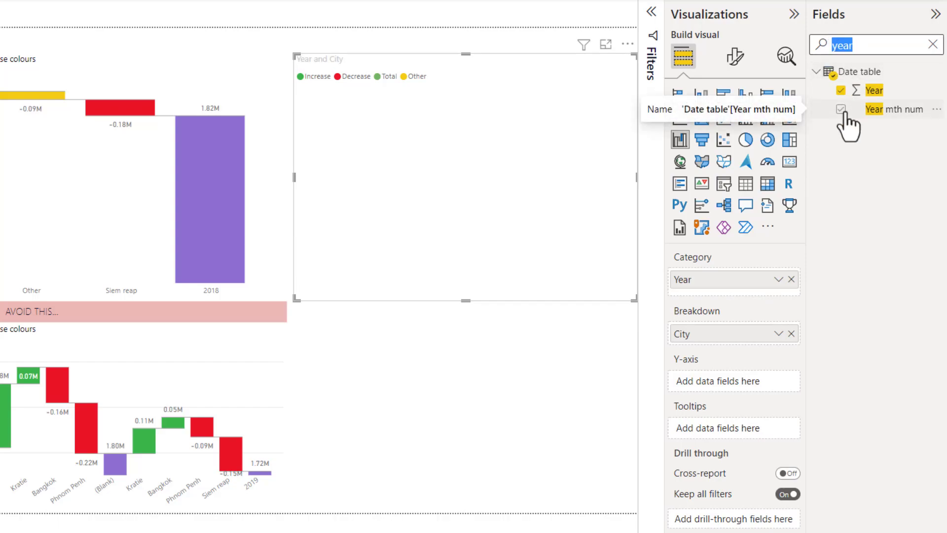
text(sa)
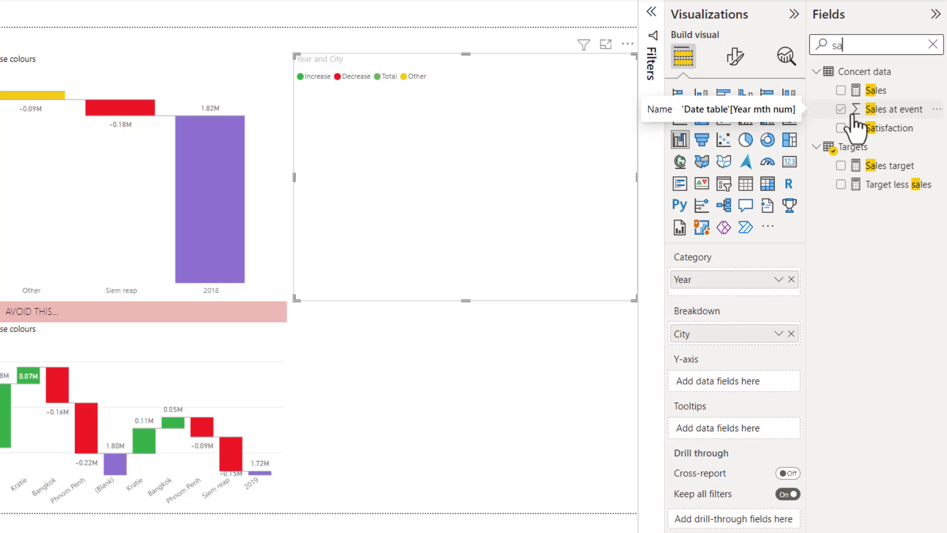
click(868, 93)
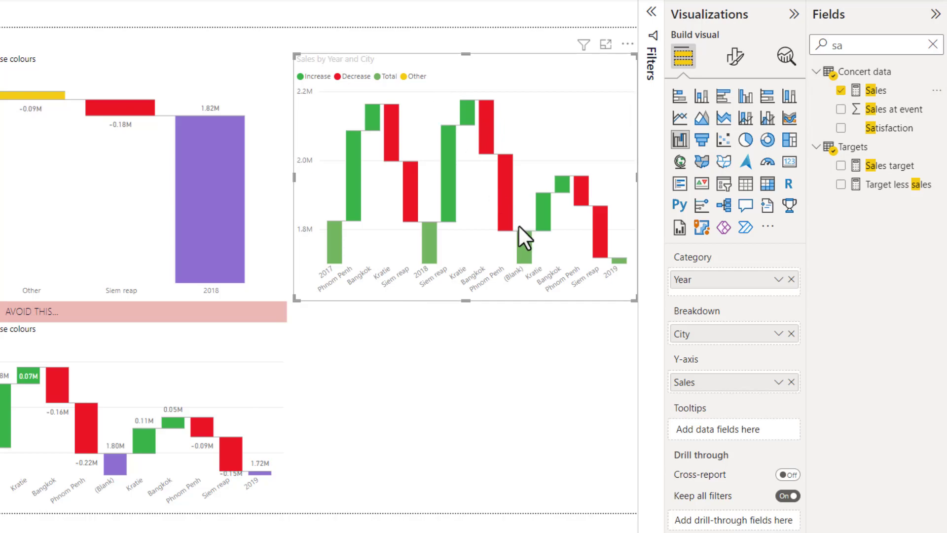
Step: Color the waterfall's total columns purple
click(735, 58)
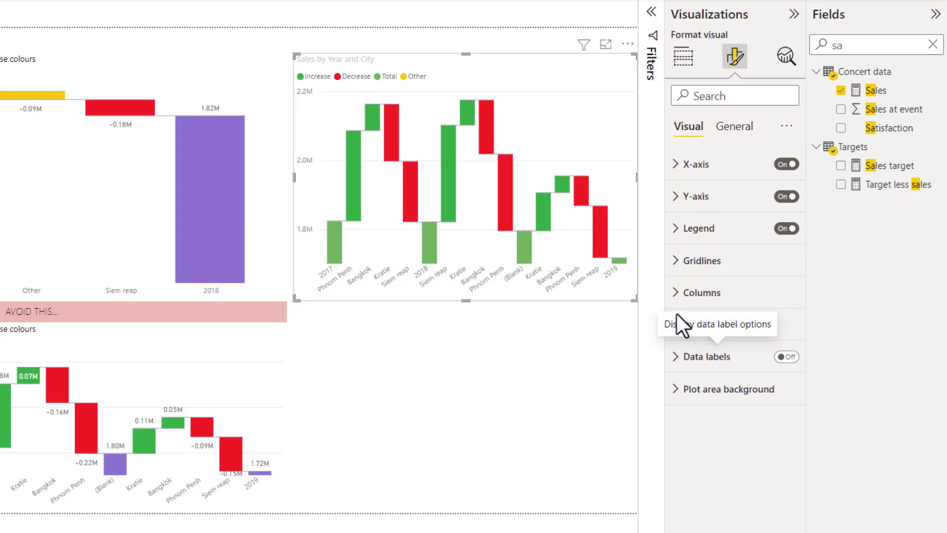
click(687, 294)
click(702, 487)
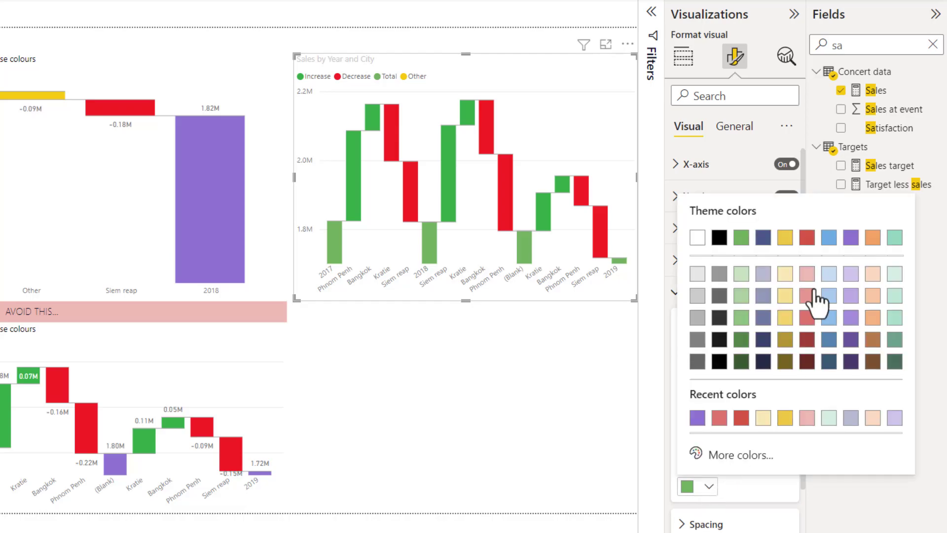
click(852, 239)
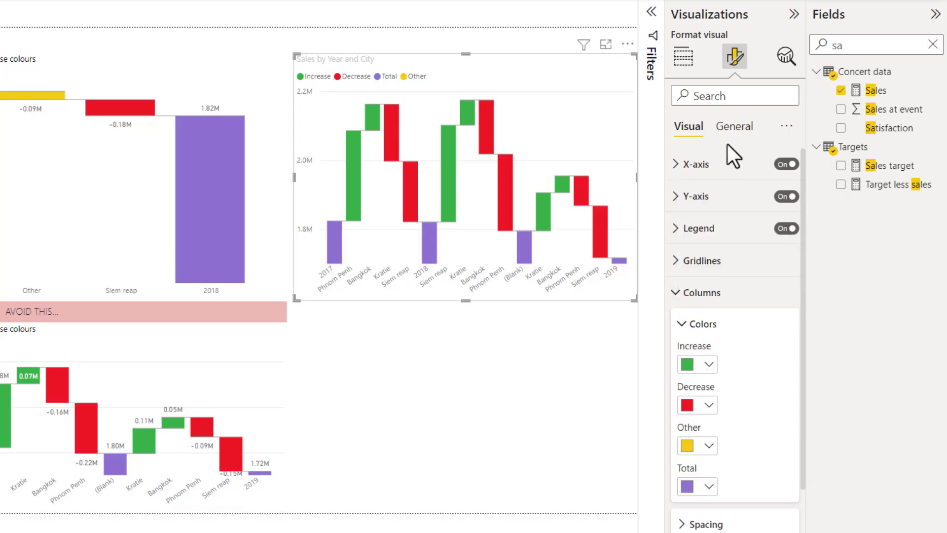
Step: Set the waterfall's Y-axis range minimum to 0
click(687, 166)
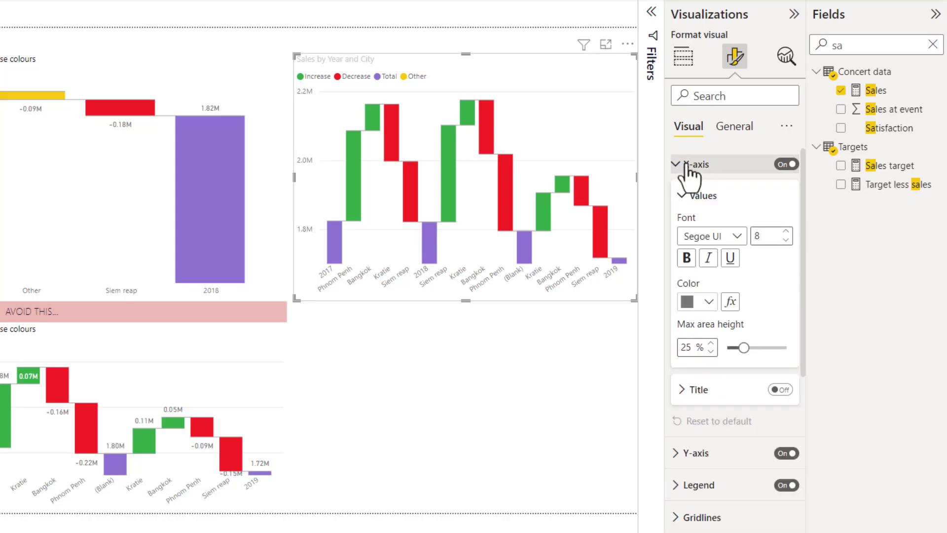
click(684, 166)
click(684, 195)
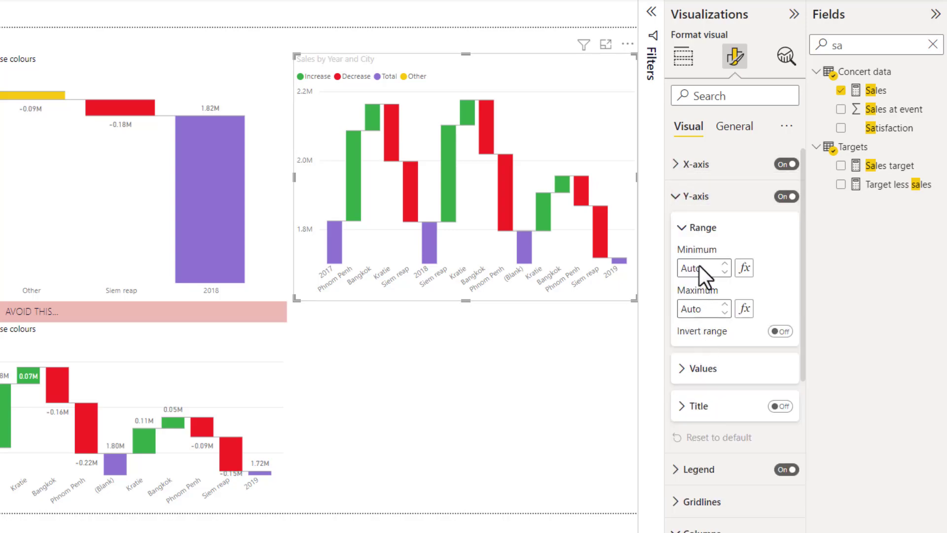
click(700, 265)
text(0)
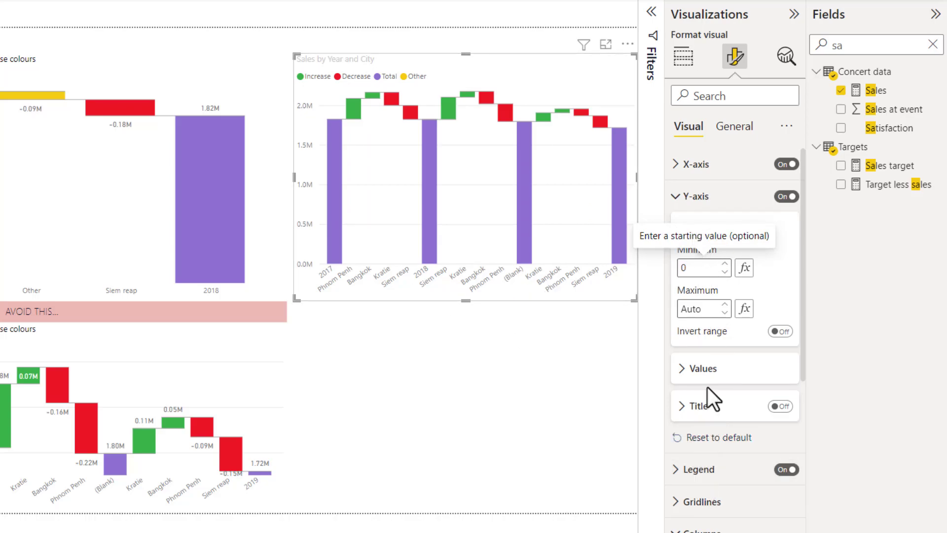
click(677, 202)
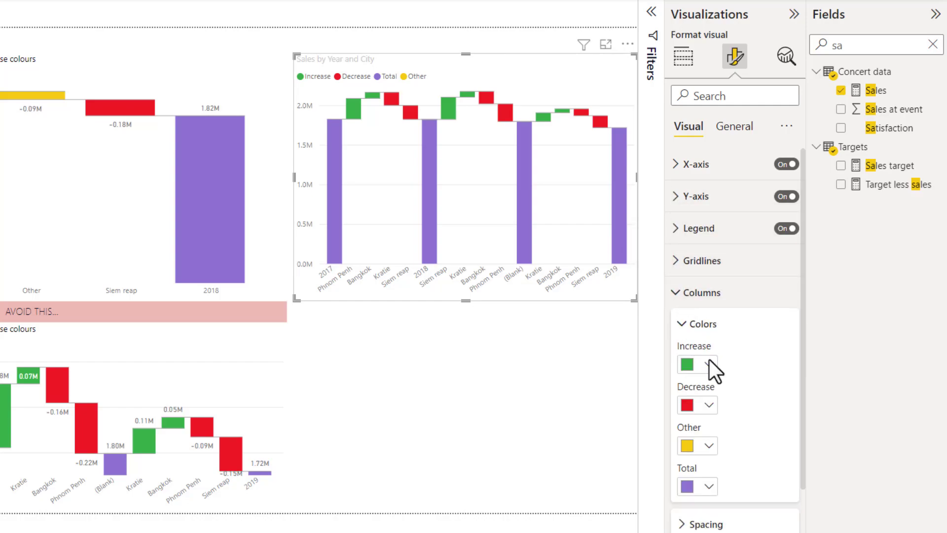
Step: Reduce the waterfall's maximum breakdowns from 4 to 2
click(676, 294)
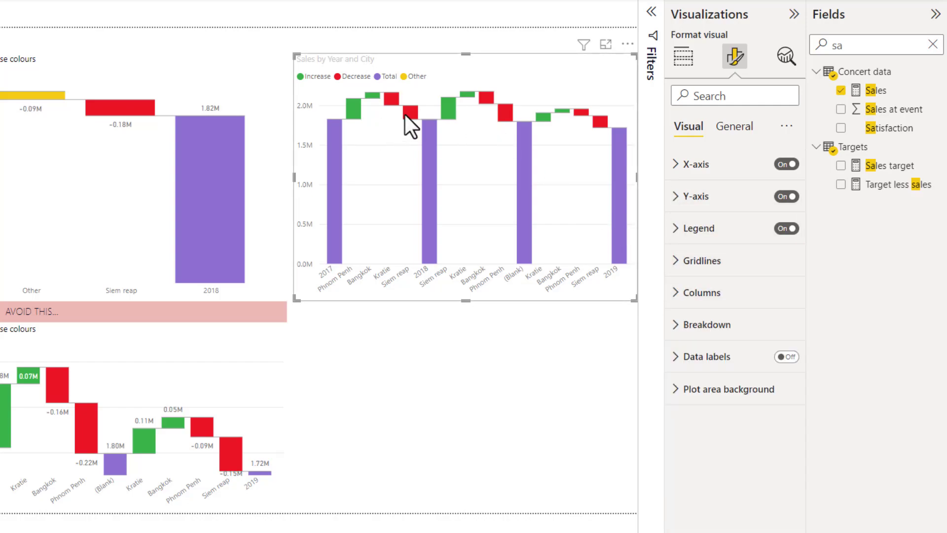
click(675, 324)
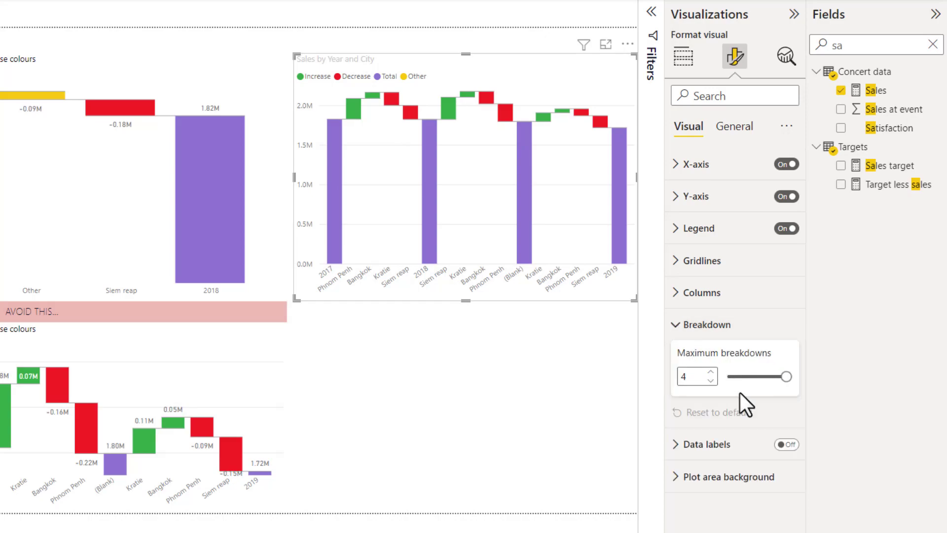
drag(784, 376, 752, 376)
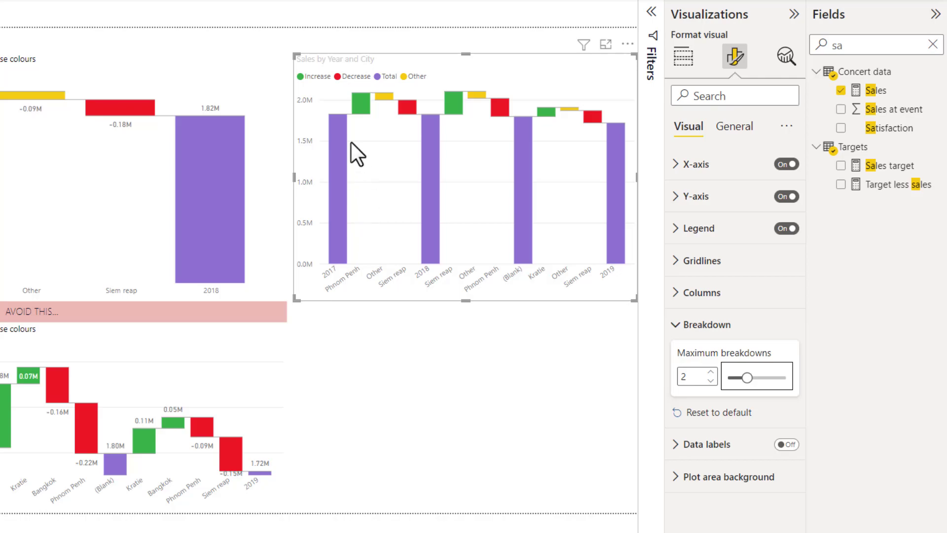
Step: Filter the waterfall's Year to 2017 and 2018 using basic filtering
click(652, 12)
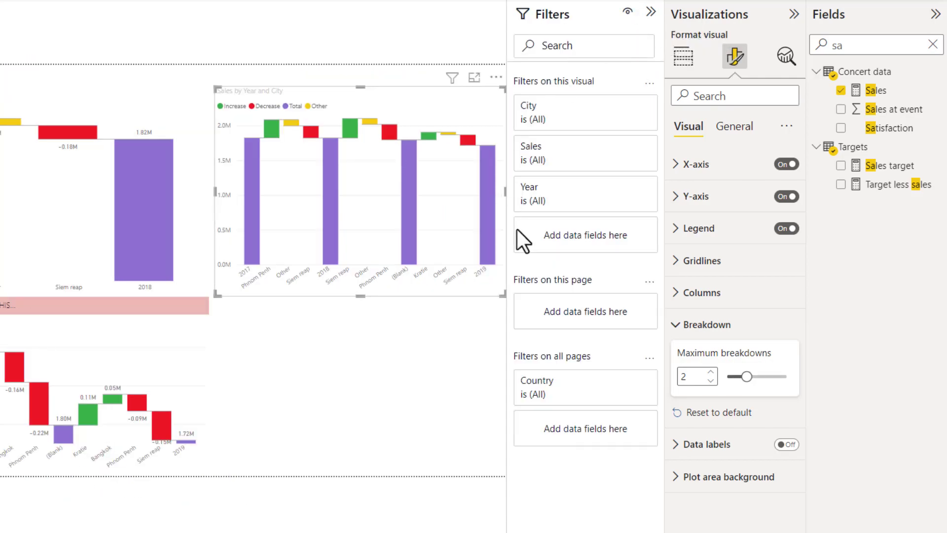
mouse_move(561, 165)
click(584, 197)
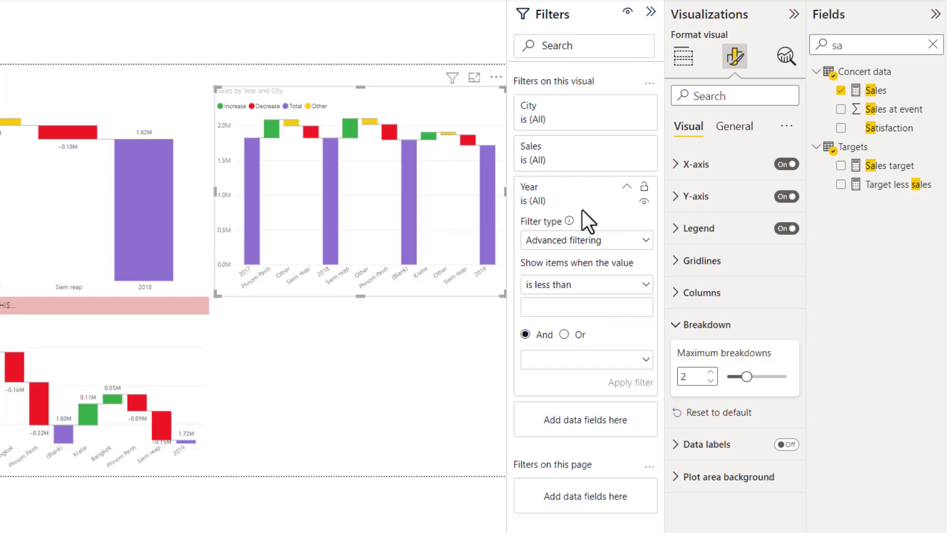
click(607, 240)
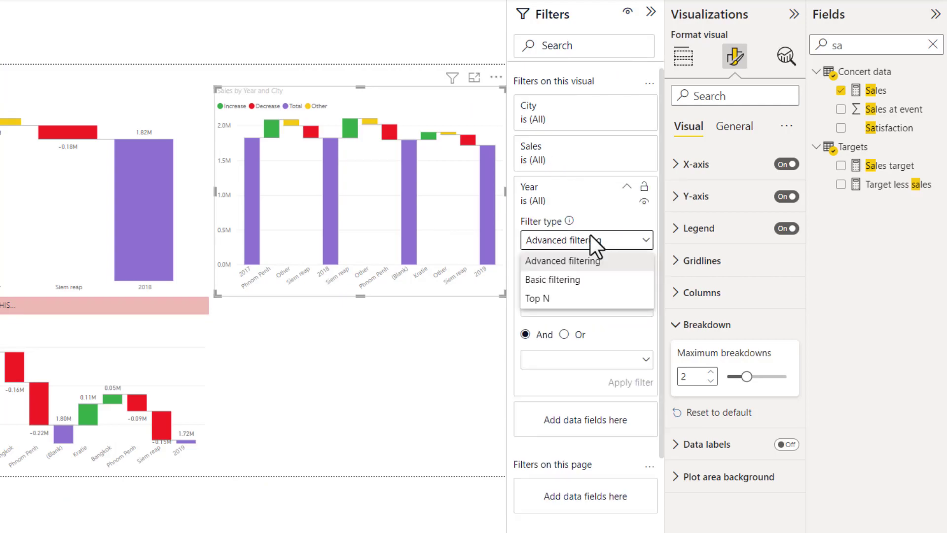
click(567, 277)
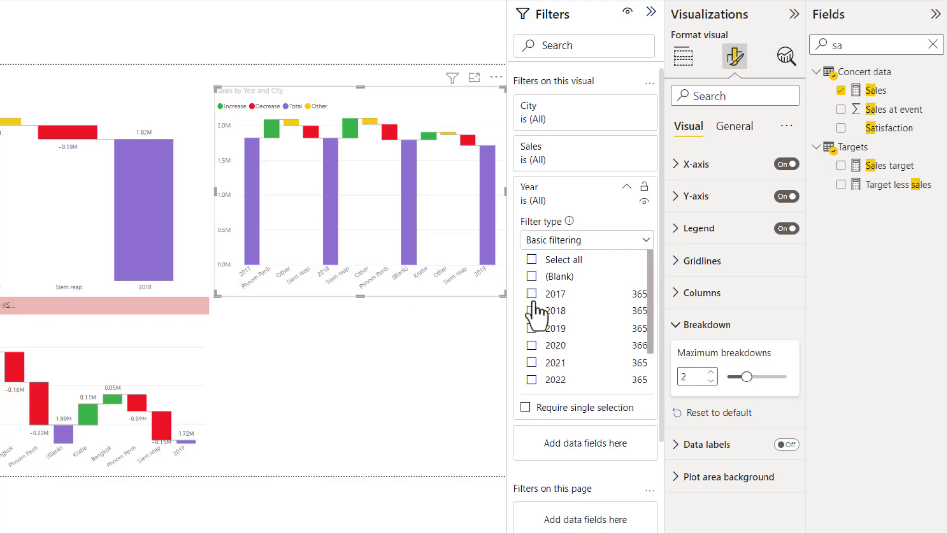
click(531, 293)
click(531, 311)
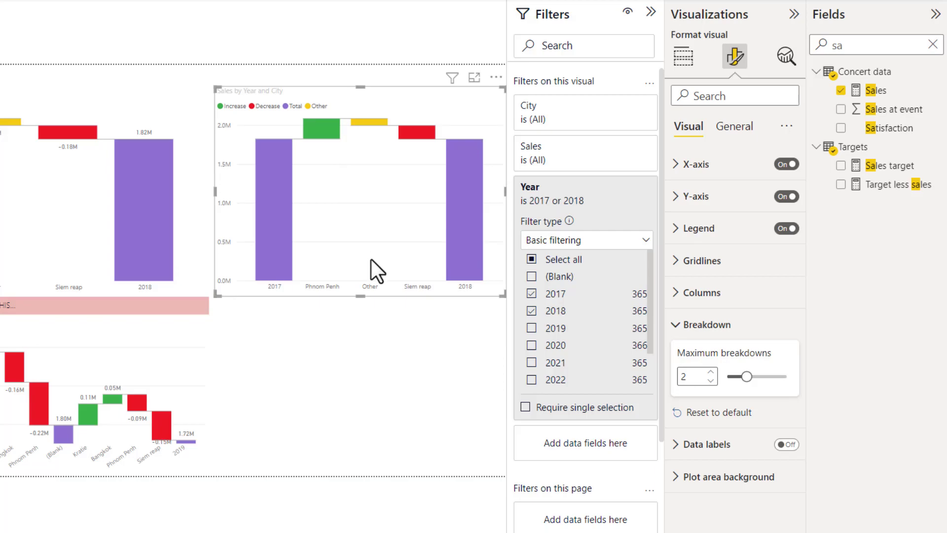
click(385, 361)
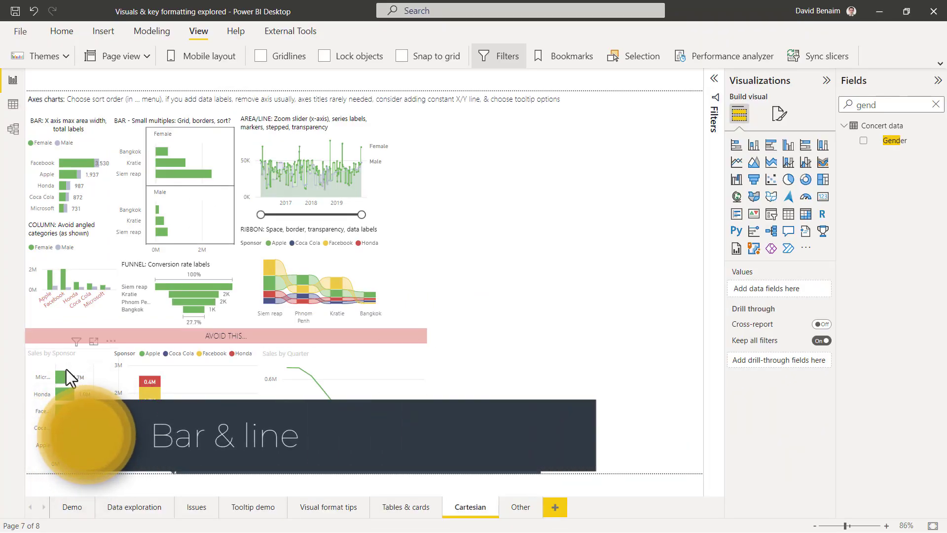
Step: Move the Sales by Sponsor chart to the right and set its Y-axis max area width to 34%
click(73, 356)
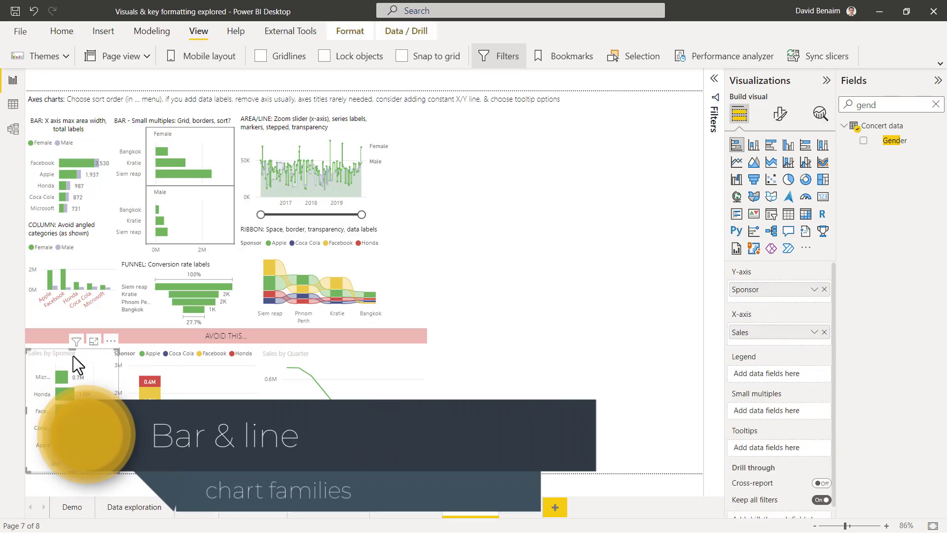
drag(73, 356, 599, 174)
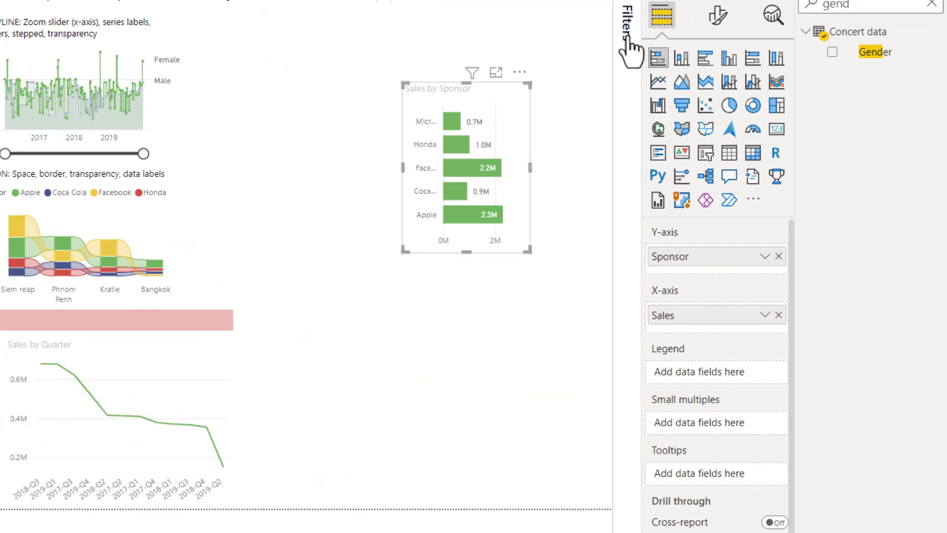
click(718, 16)
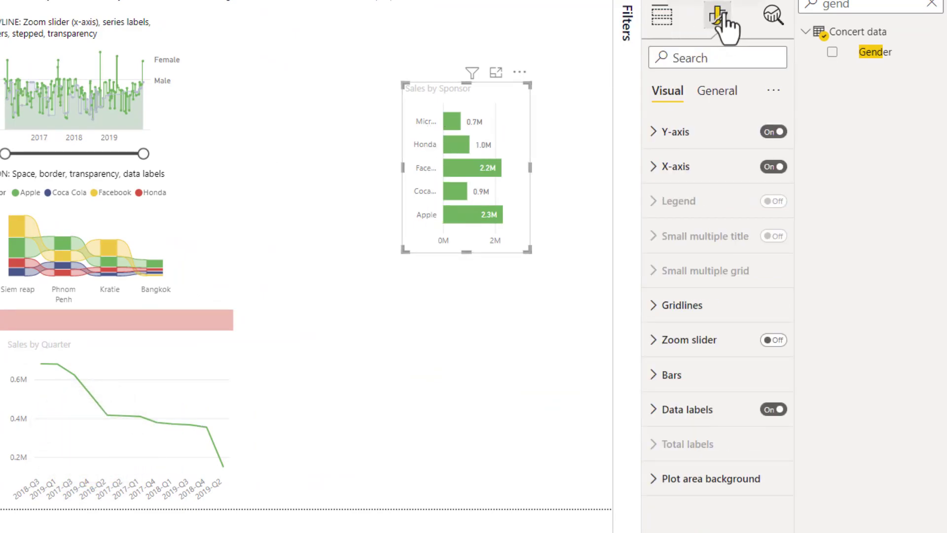
click(676, 132)
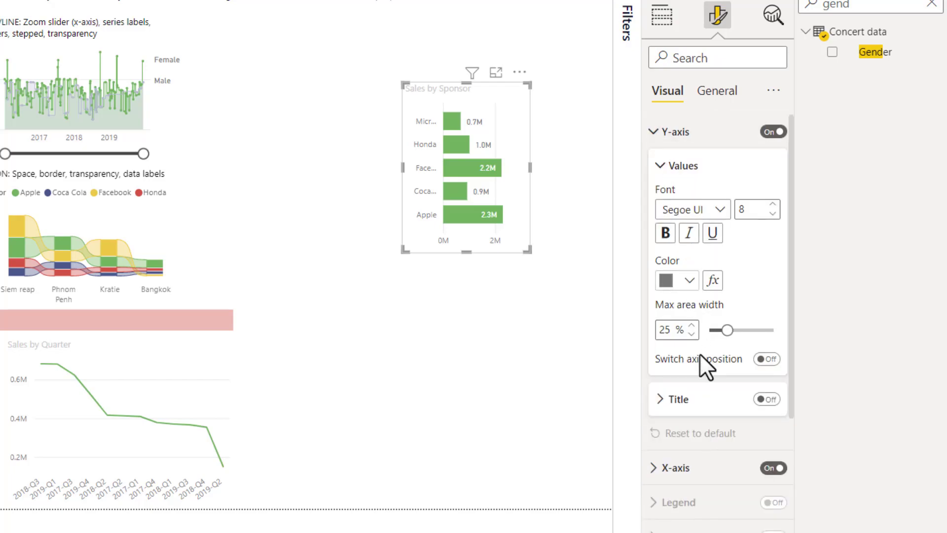
drag(728, 330, 745, 330)
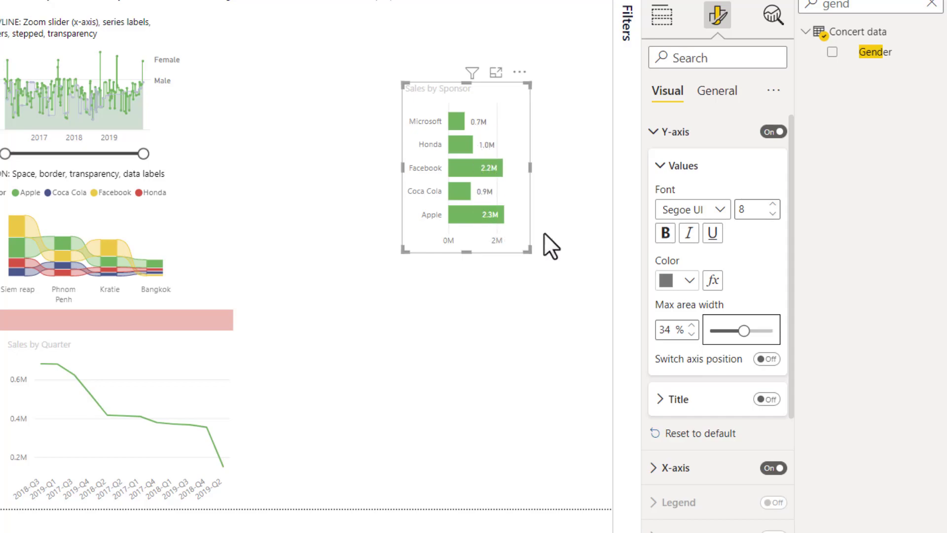
Step: Hide the bar chart's x-axis and sort the Sales by Sponsor bars by Sales
click(659, 135)
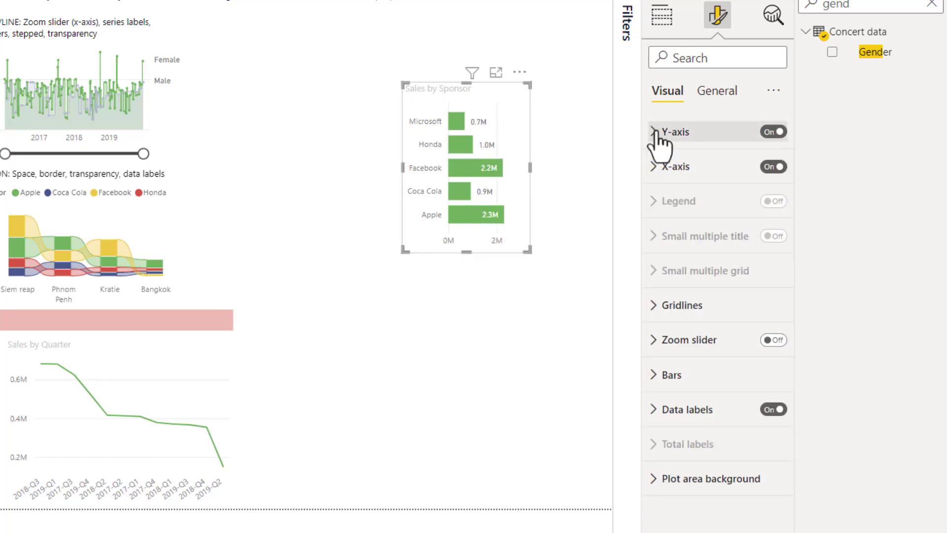
click(774, 168)
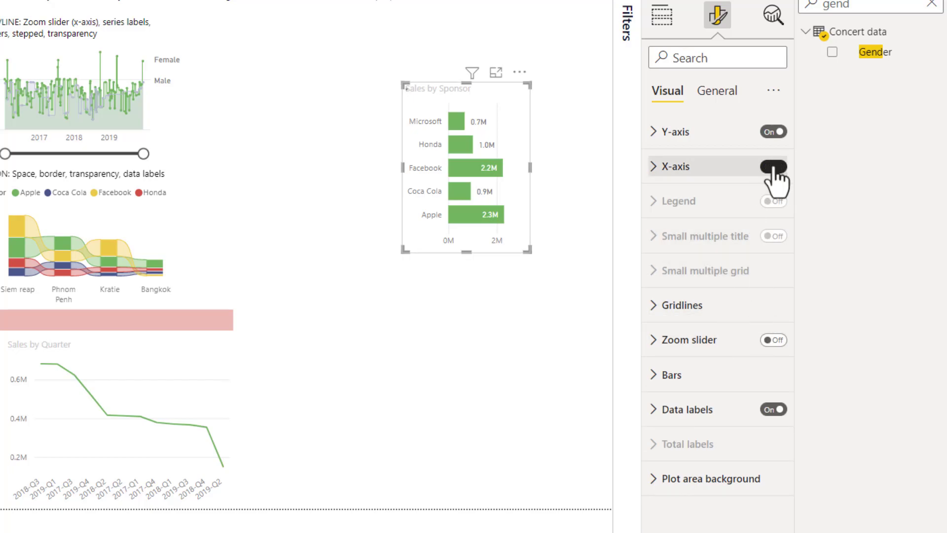
click(522, 72)
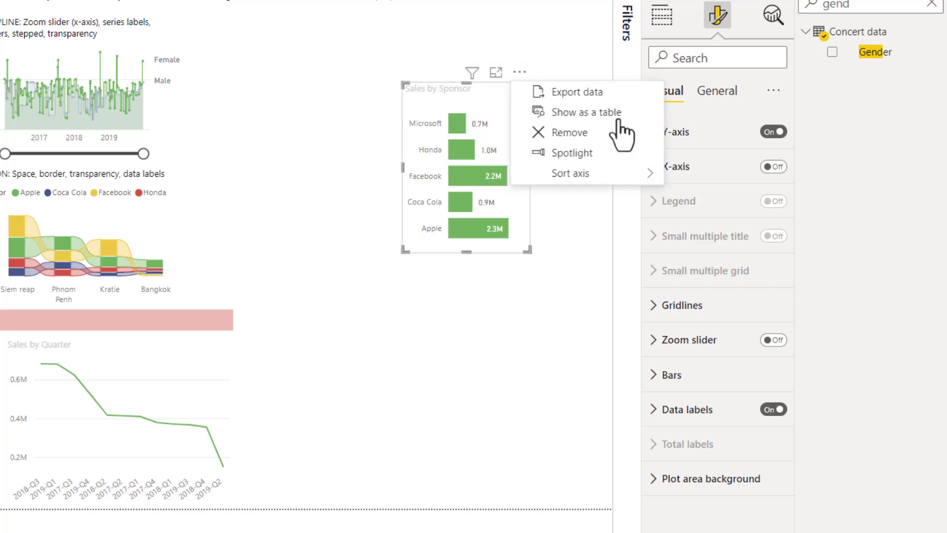
mouse_move(599, 174)
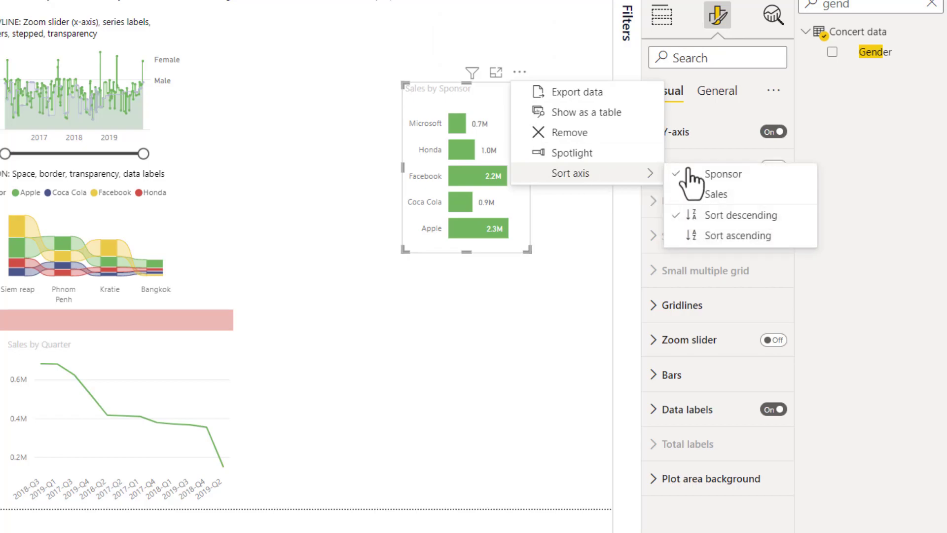
click(763, 194)
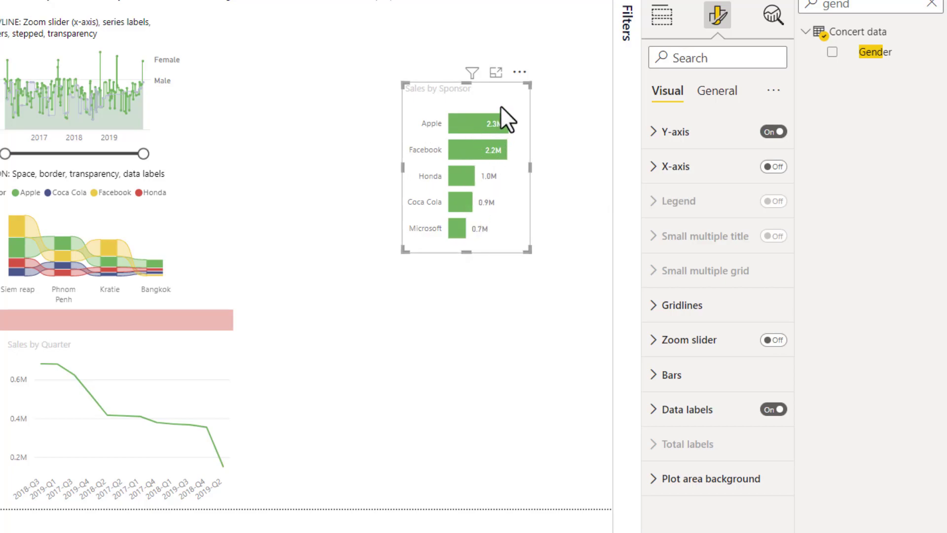
Step: Sort the Sales by Quarter line chart by Quarter ascending, running 2017-Q1 to 2019-Q4
click(223, 350)
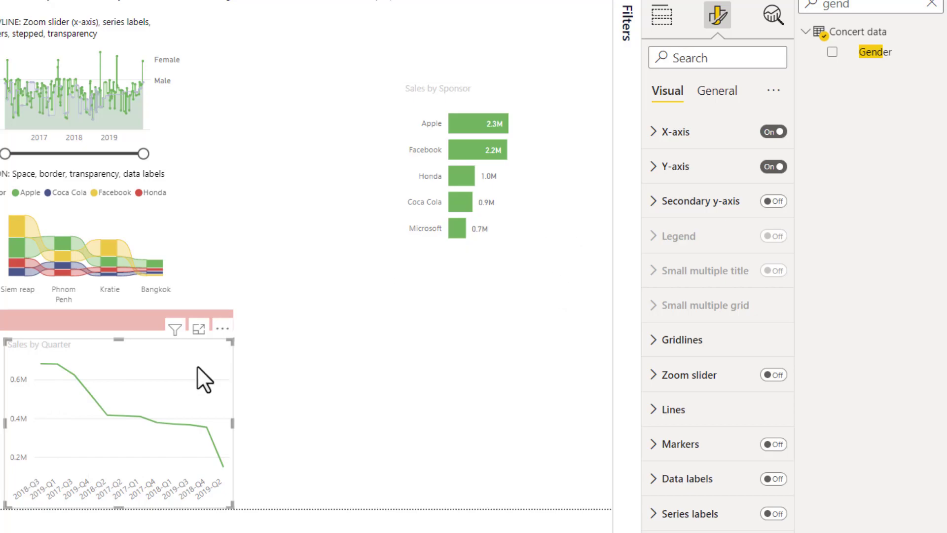
click(223, 328)
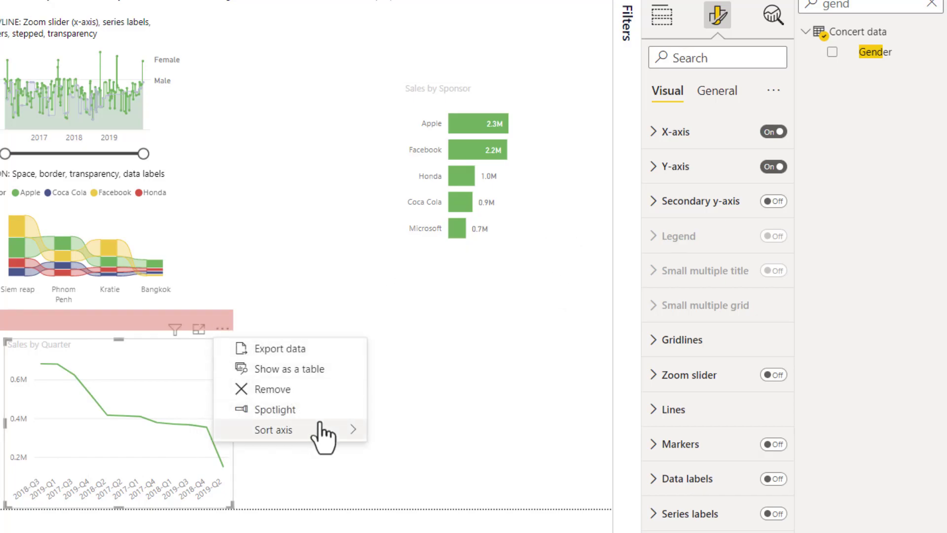
click(390, 428)
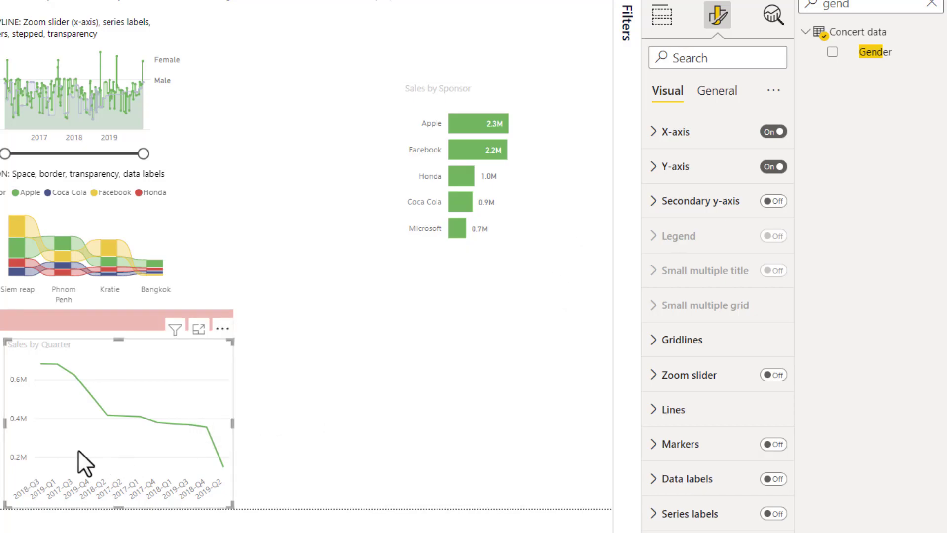
click(223, 328)
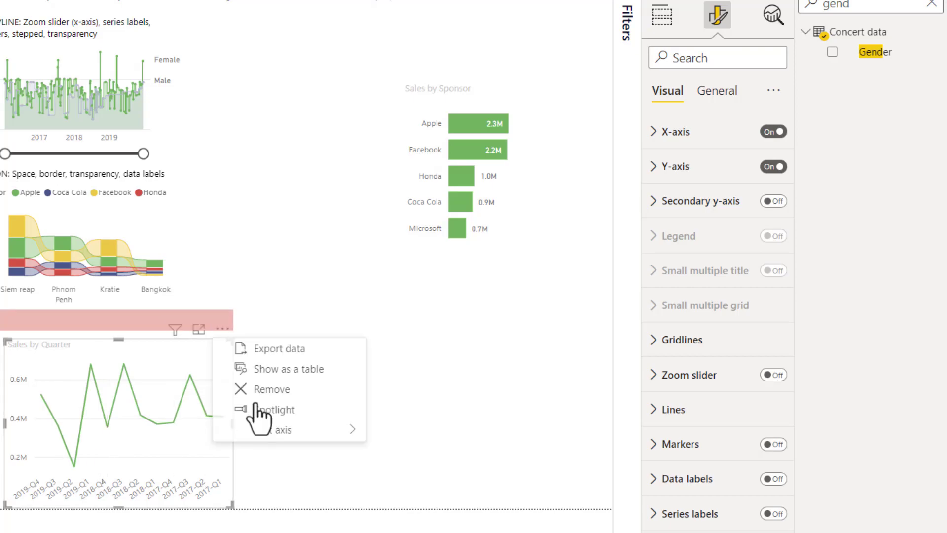
mouse_move(285, 434)
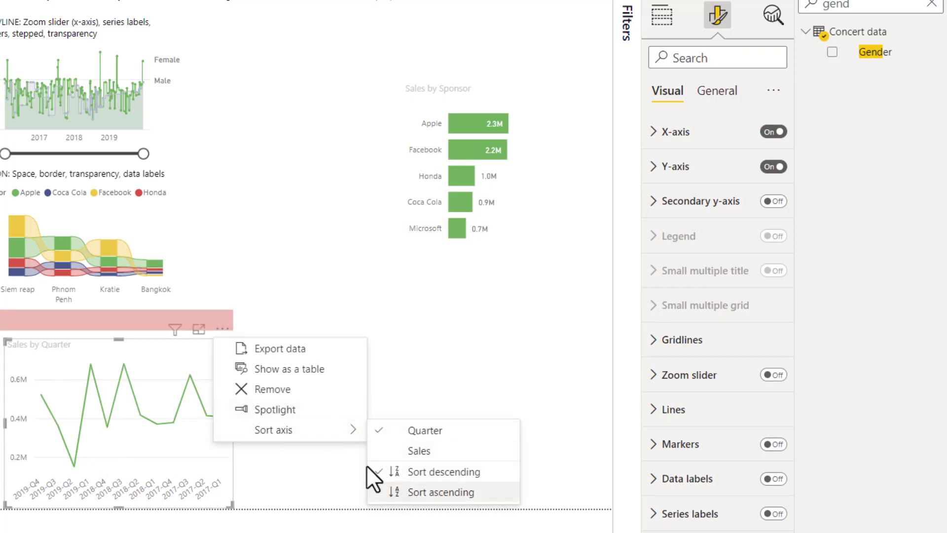
click(379, 492)
click(460, 92)
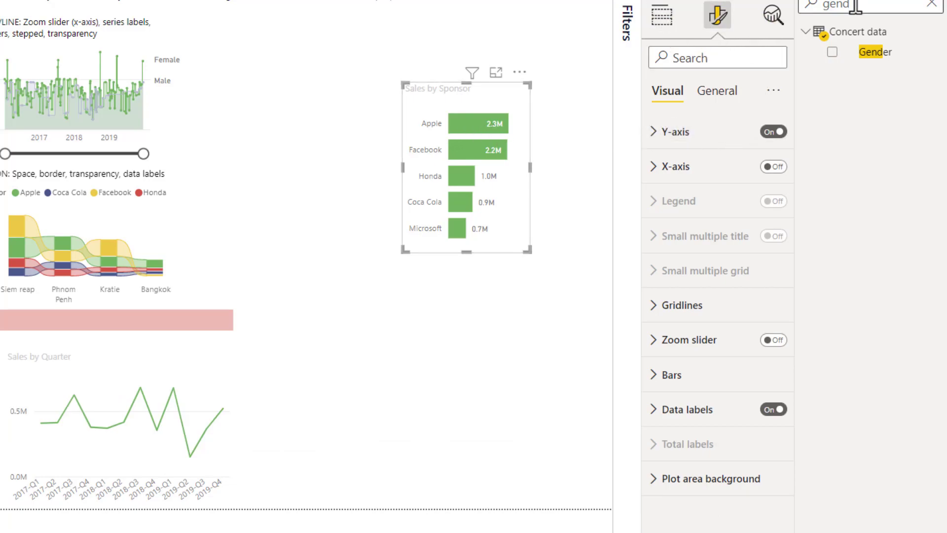
Step: Stack the sponsor bars by Gender, turn Total labels on and Data labels off
click(832, 52)
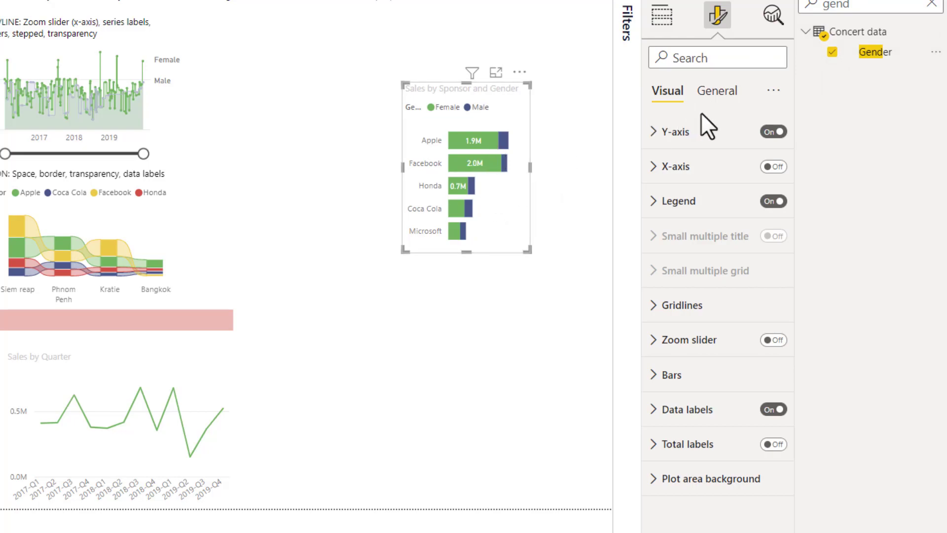
click(775, 445)
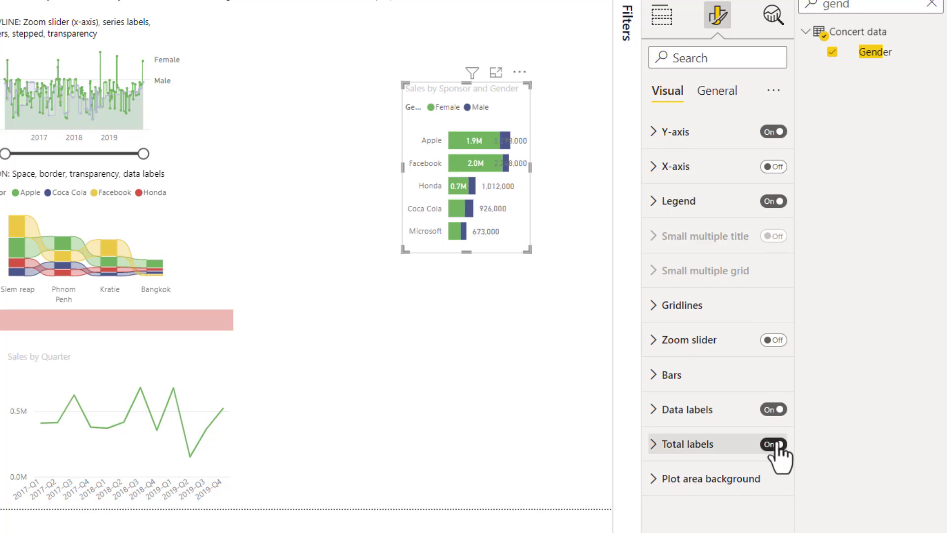
click(772, 412)
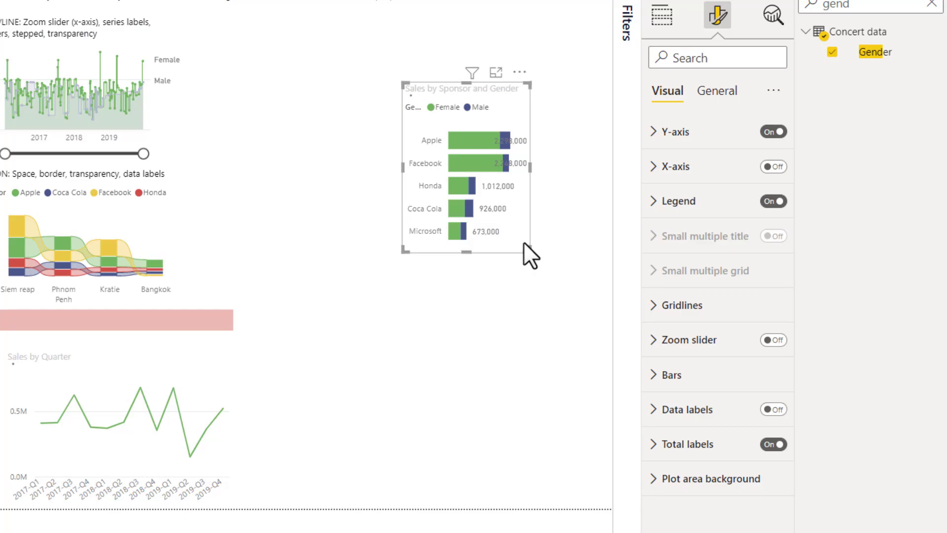
Step: Copy the bar chart below, move Gender to Small multiples, and enlarge the copy
drag(515, 111, 621, 276)
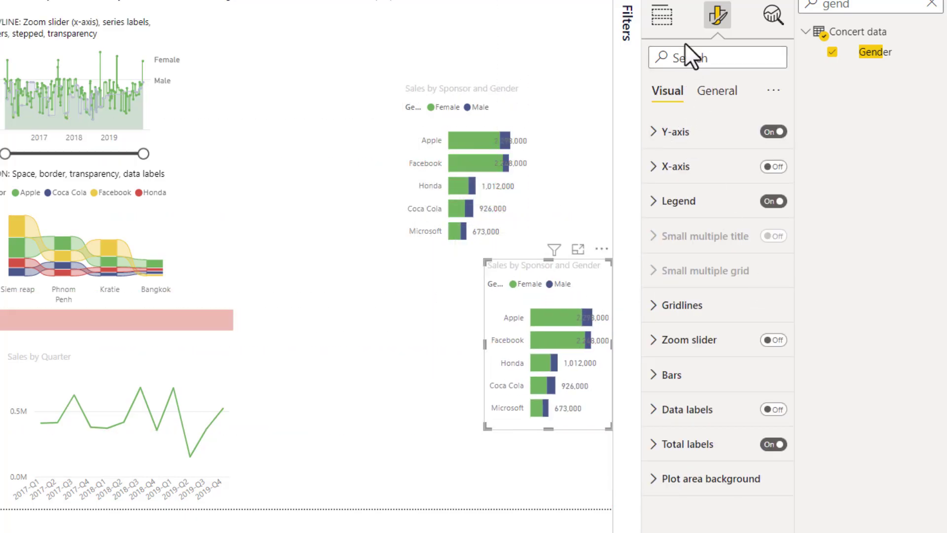
click(662, 16)
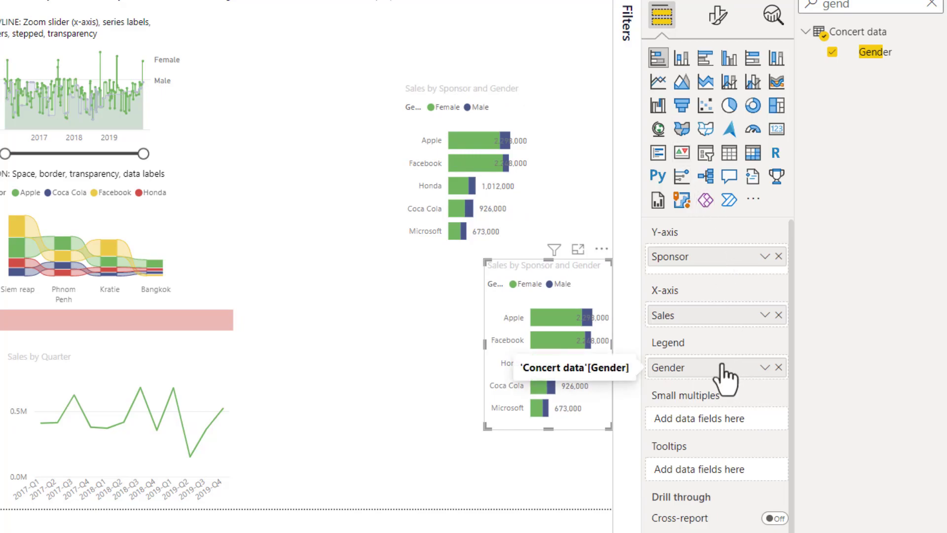
drag(723, 366, 722, 423)
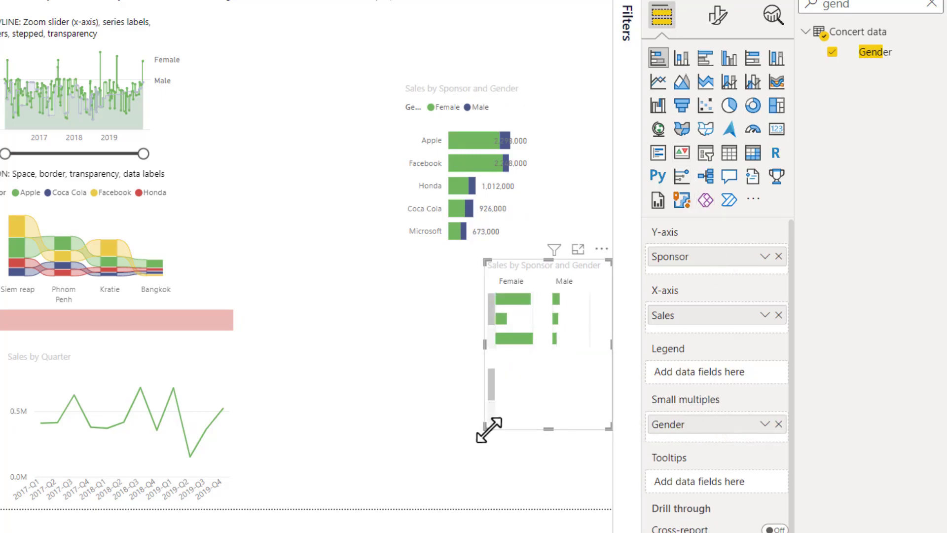
drag(489, 429, 413, 438)
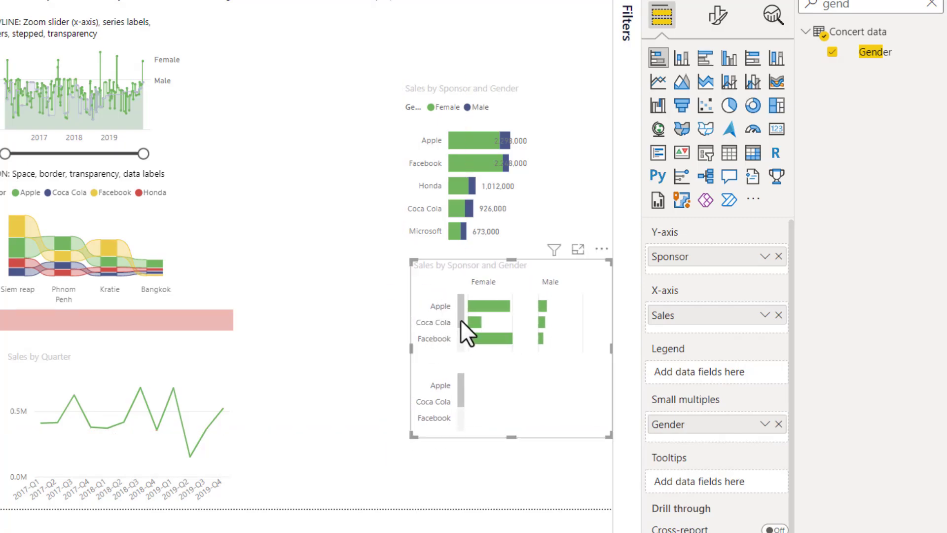
drag(512, 438, 527, 508)
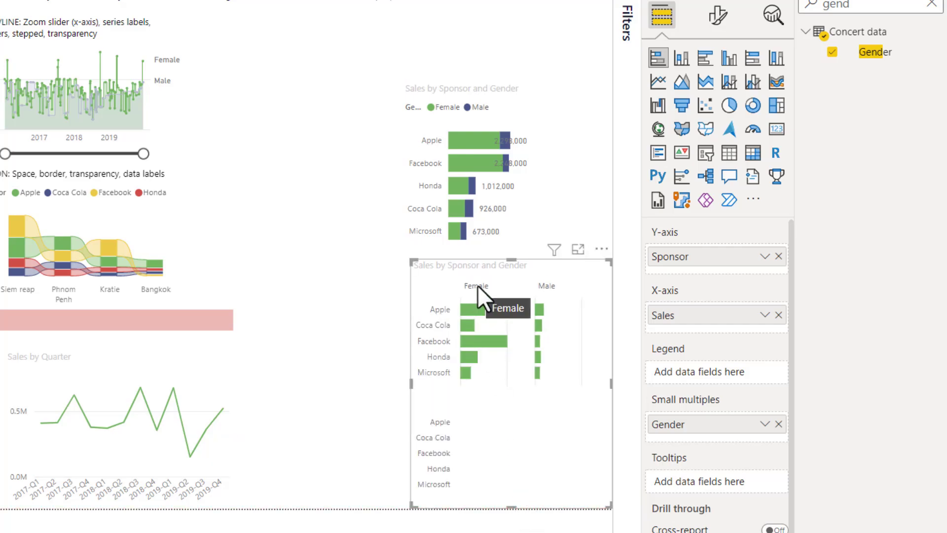
Step: Set the small multiple grid to 1 column, stacking Female above Male
click(718, 19)
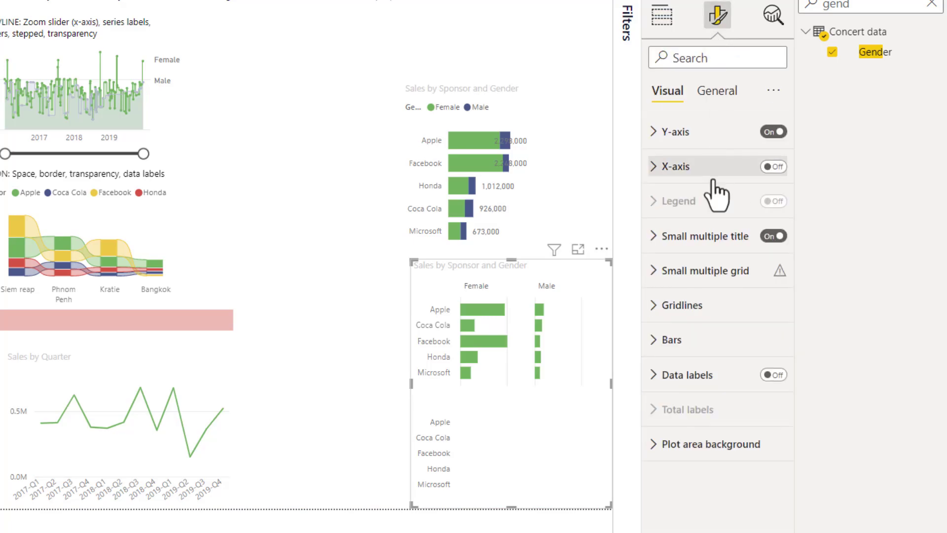
click(713, 273)
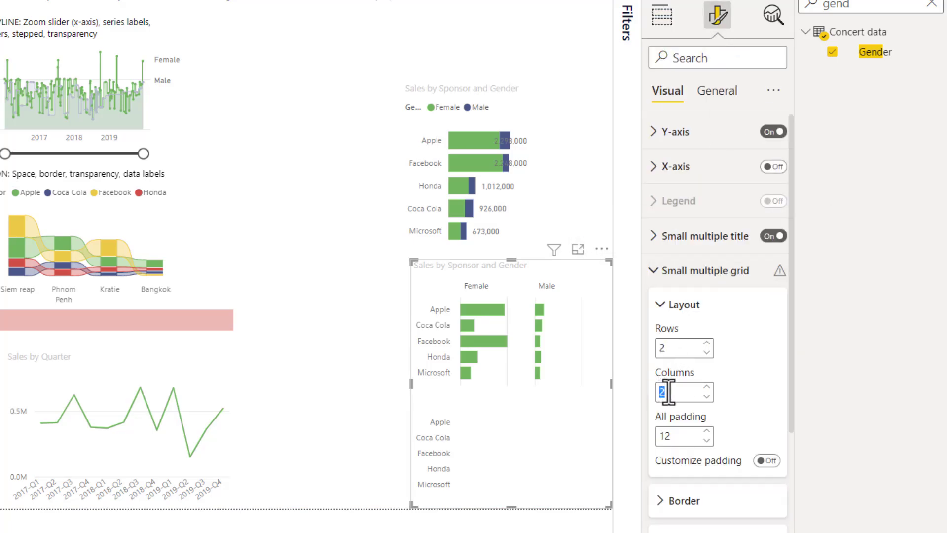
text(1)
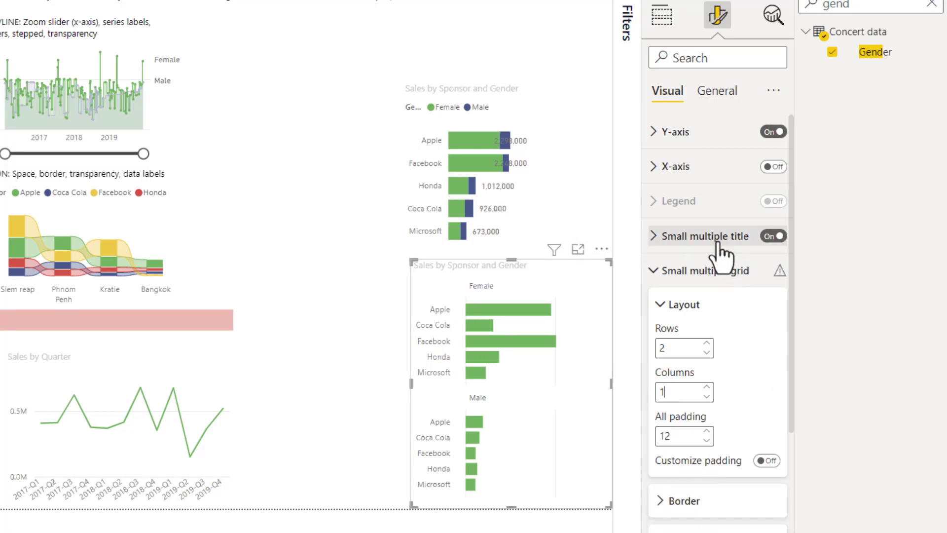
scroll(725, 390, down, 4)
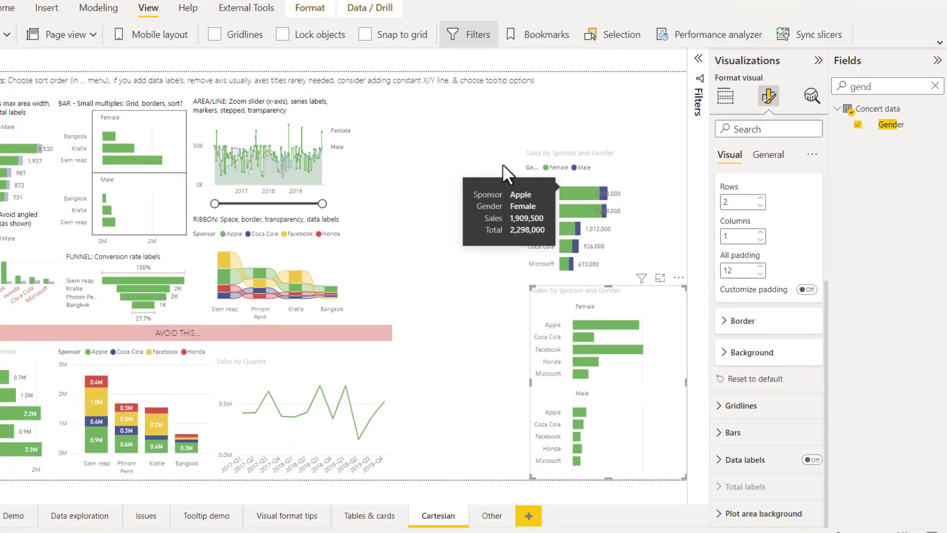
click(506, 182)
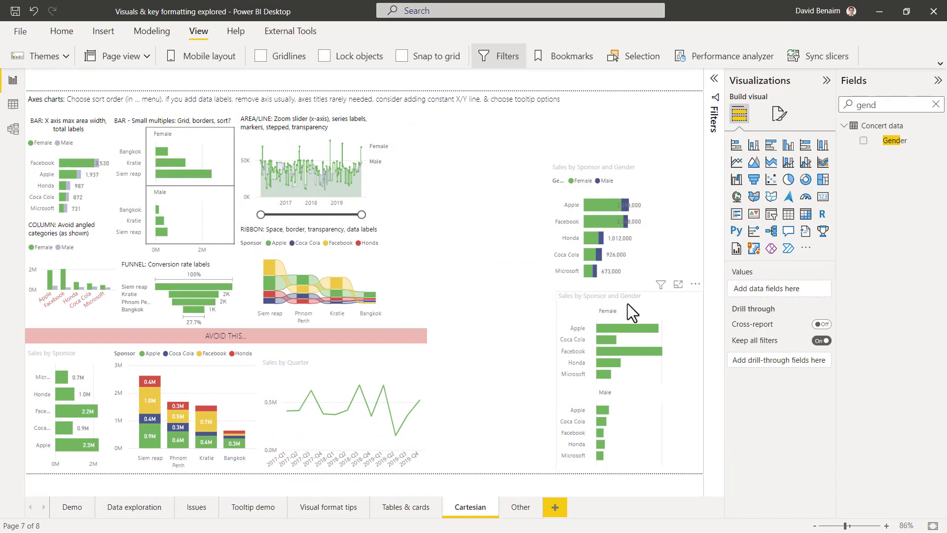
click(696, 285)
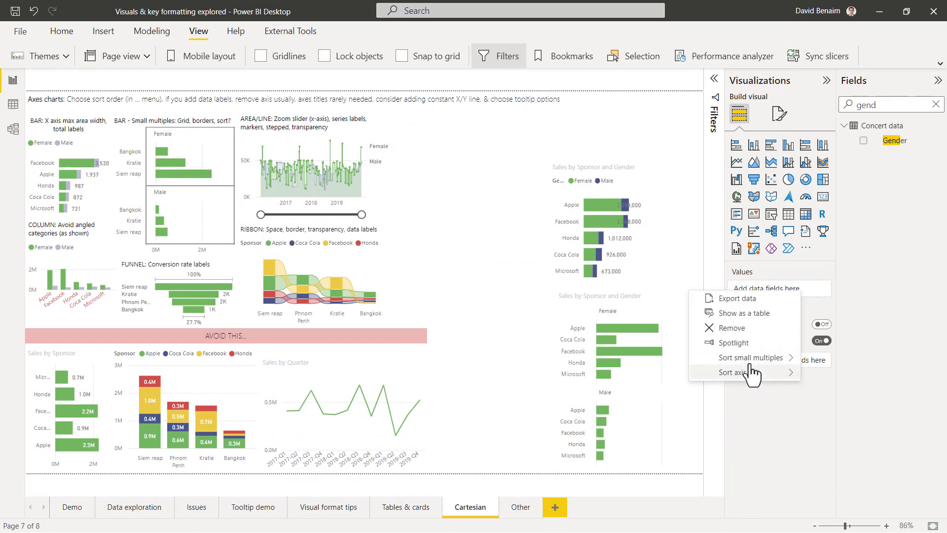
mouse_move(753, 359)
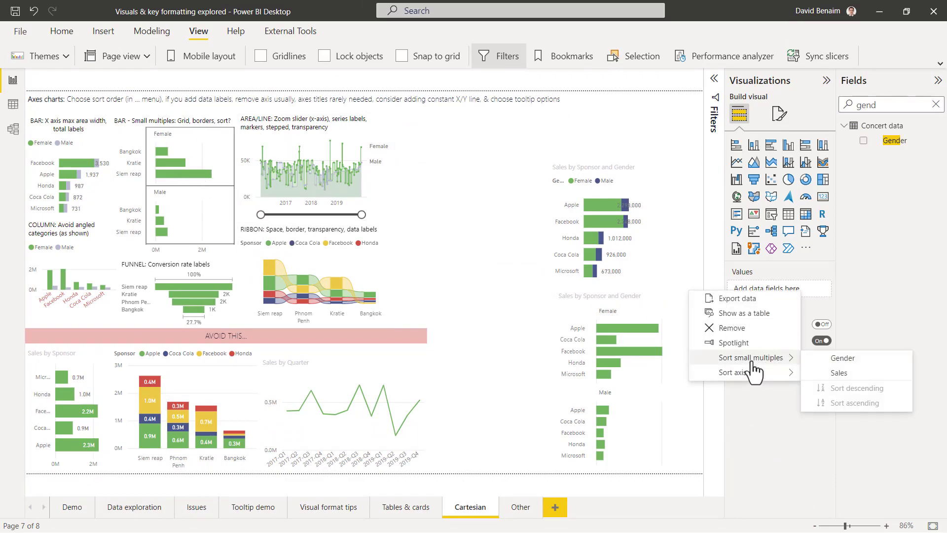
click(495, 304)
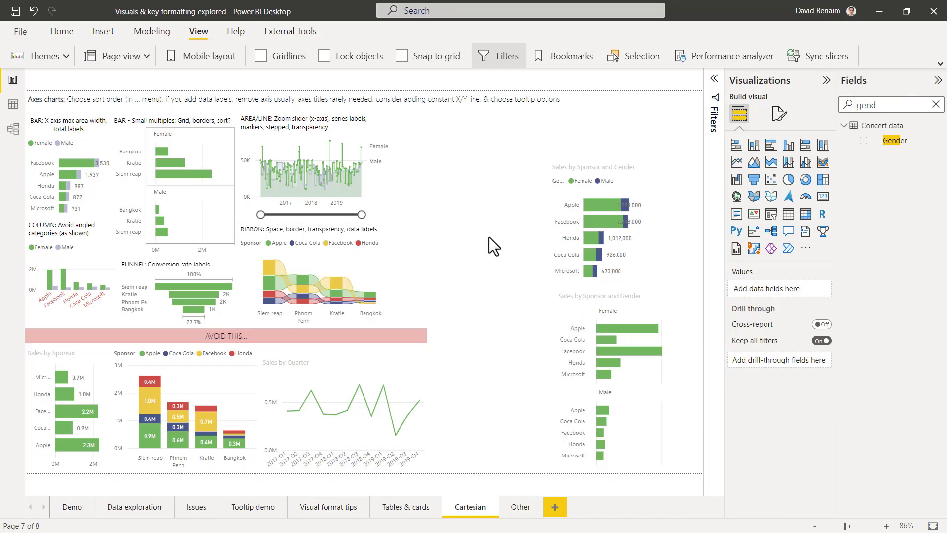
click(155, 378)
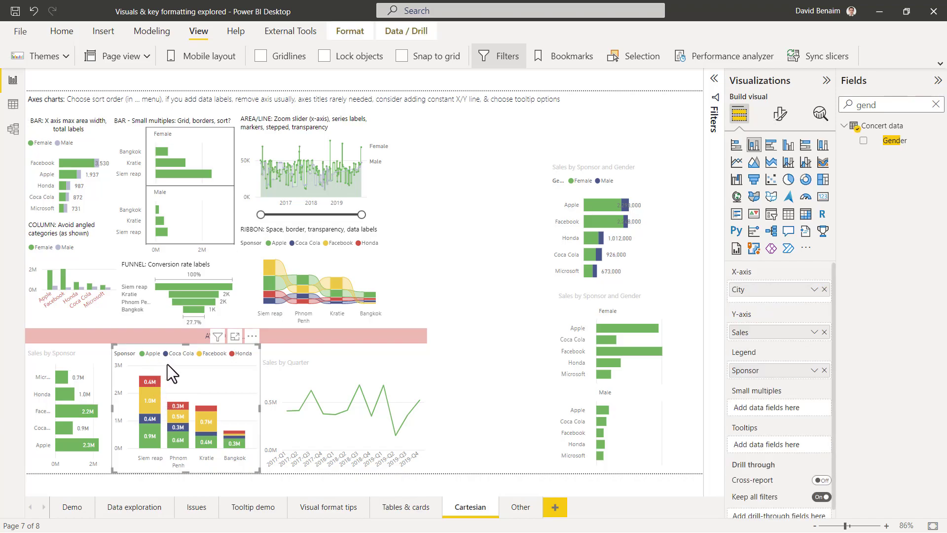
key(ctrl+v)
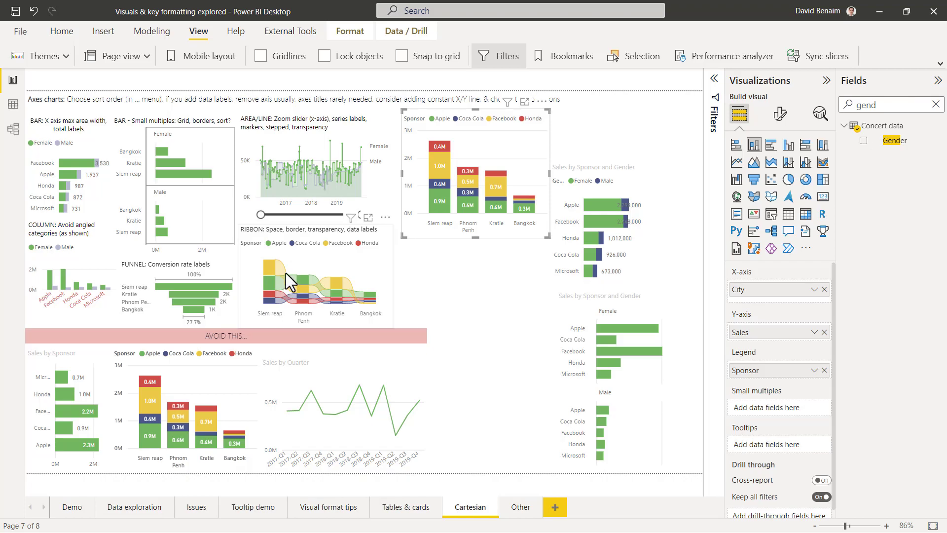
mouse_move(291, 287)
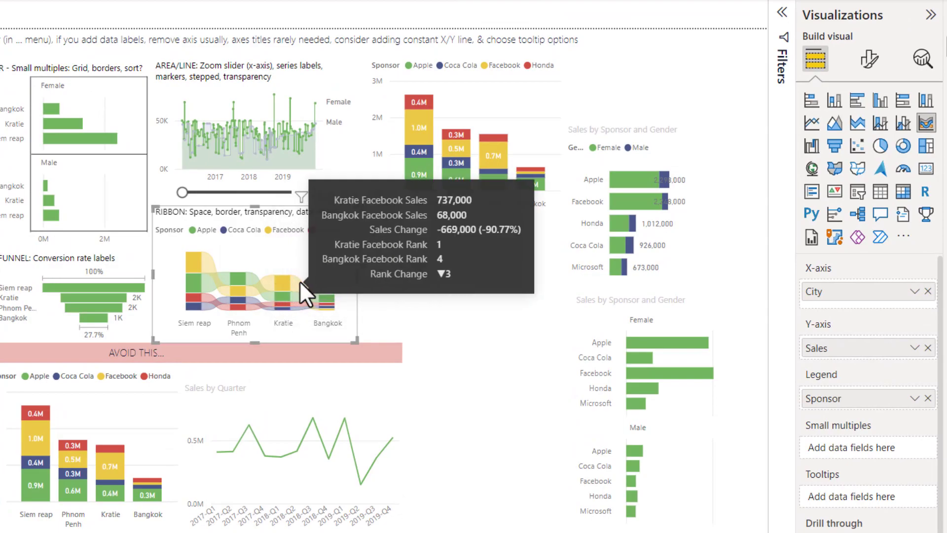
mouse_move(307, 305)
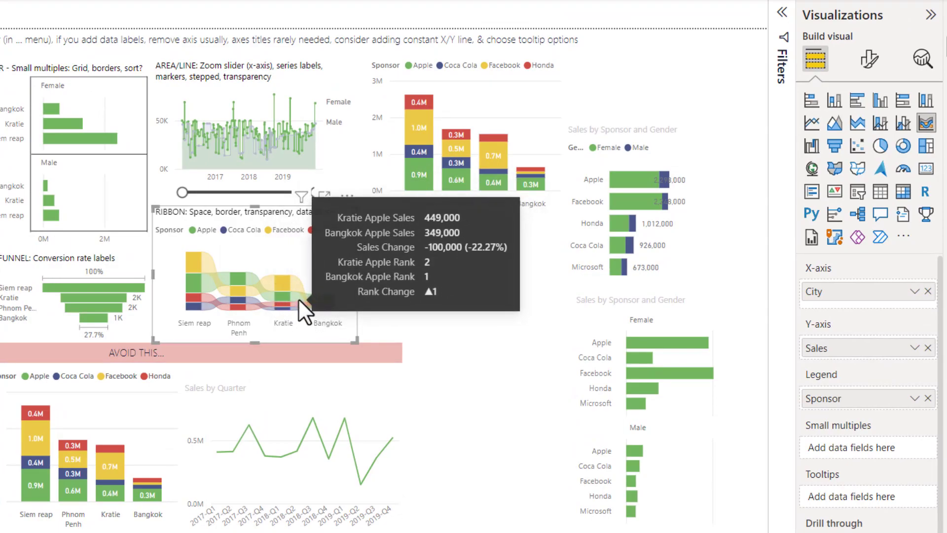
mouse_move(206, 275)
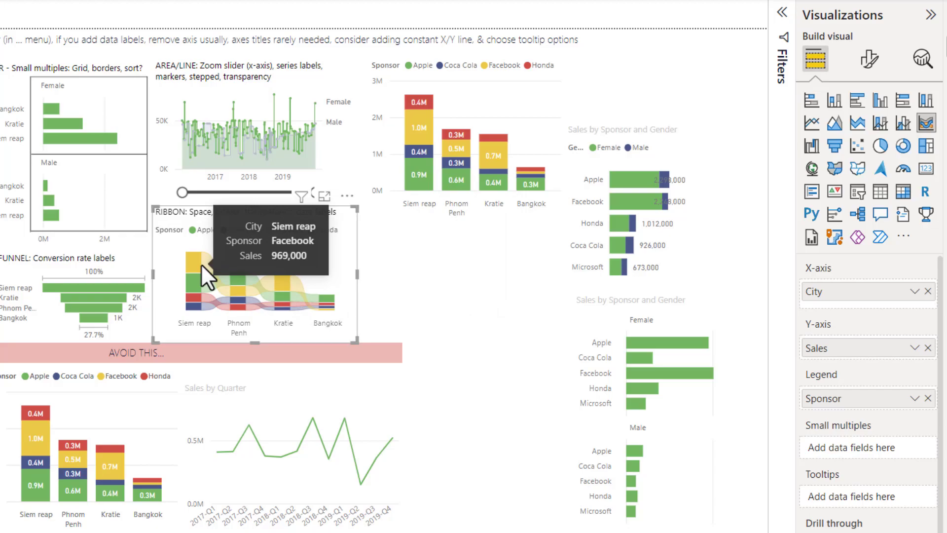
click(458, 273)
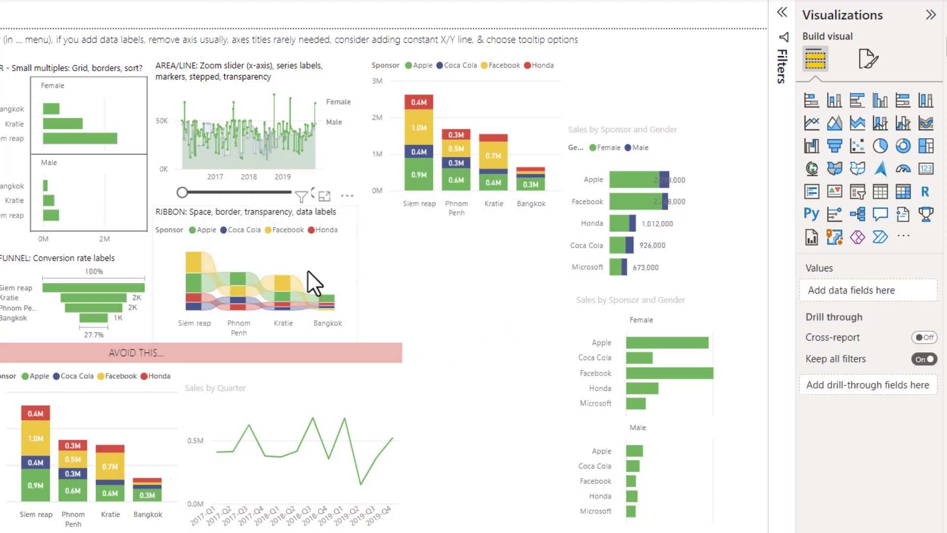
mouse_move(192, 262)
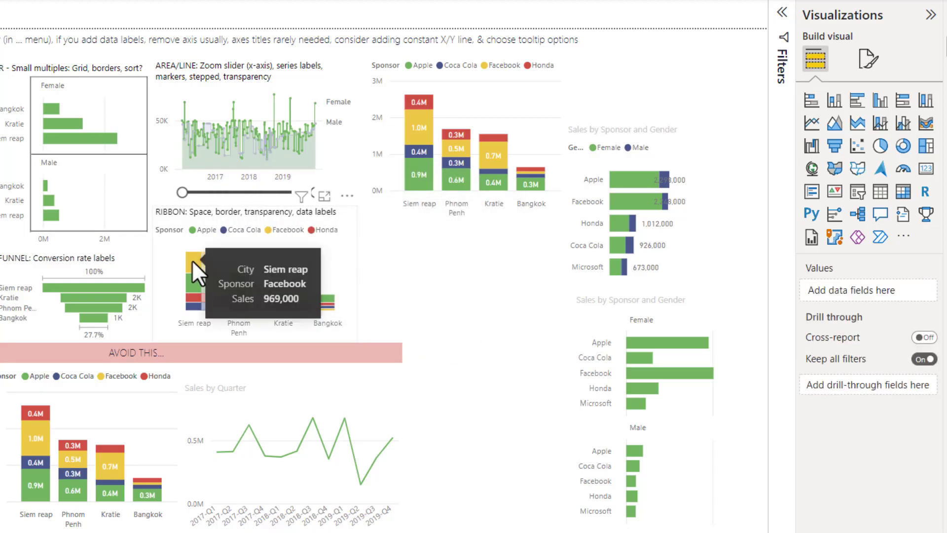
click(516, 70)
Step: Clear the Facebook cross-highlight and switch the column chart to a ribbon chart
click(507, 66)
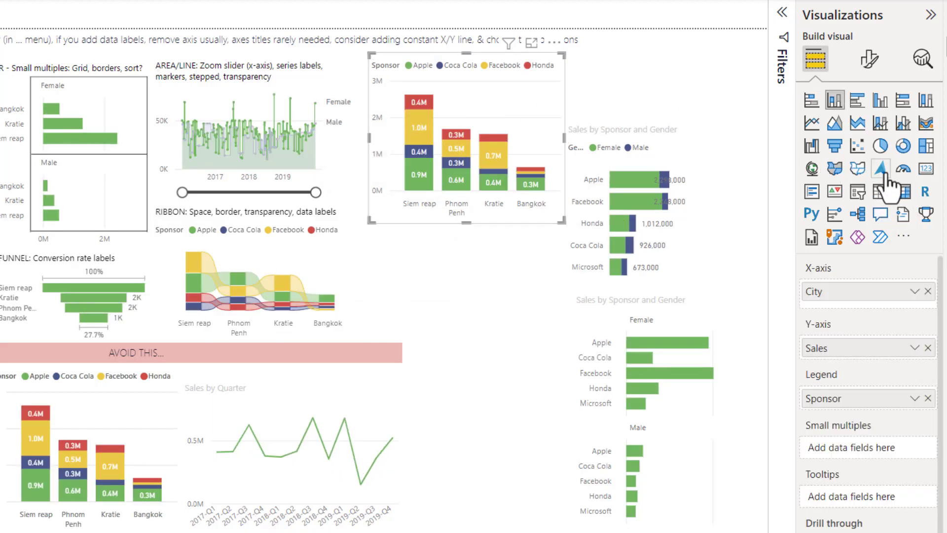
click(926, 124)
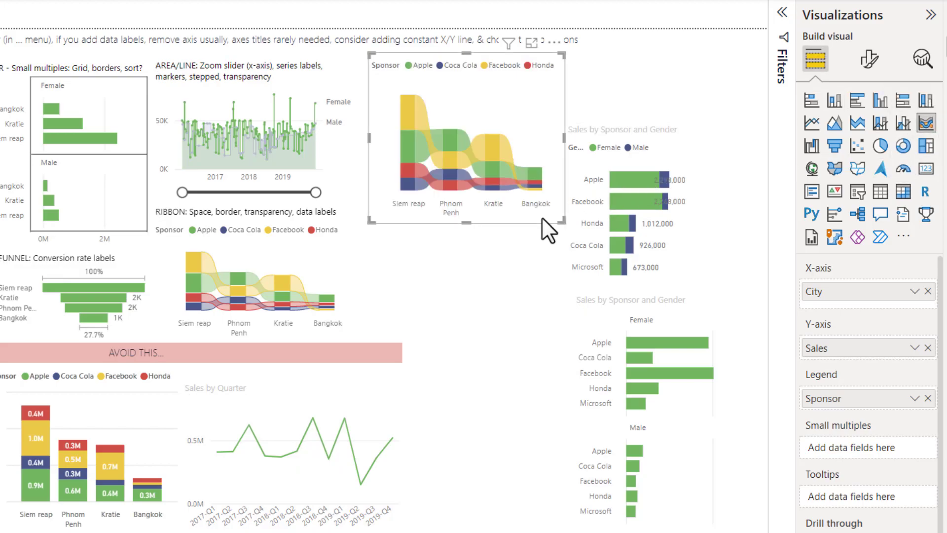
click(869, 59)
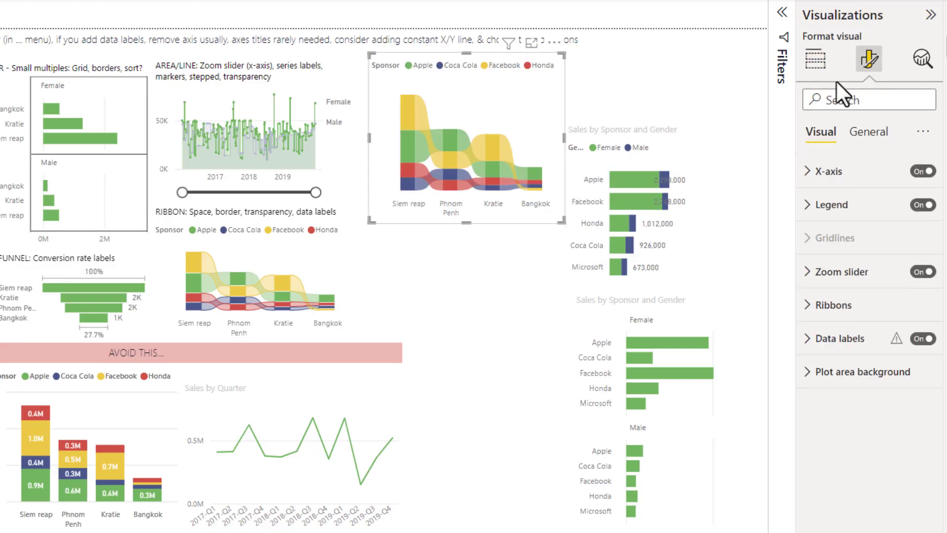
Step: Set ribbon spacing to 3 px, connector transparency to 80%, and turn borders on
click(819, 306)
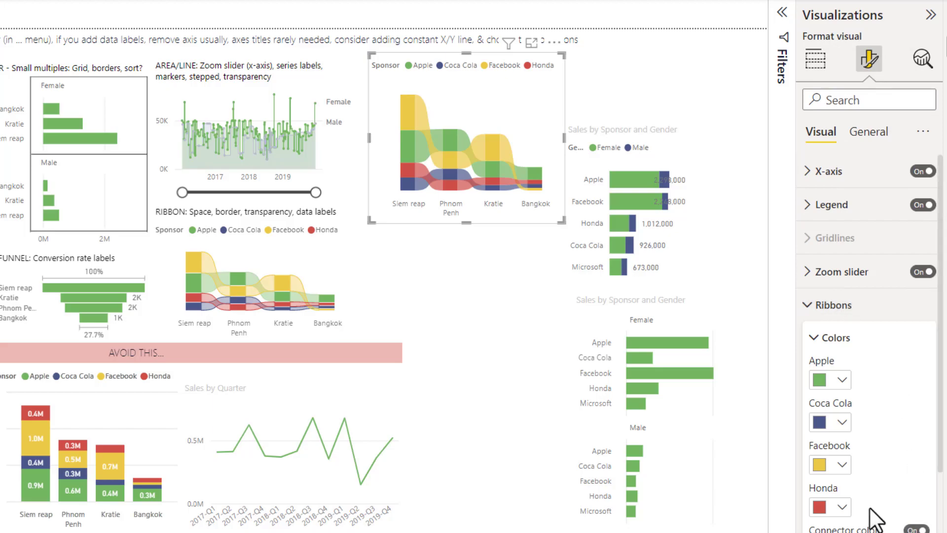
scroll(876, 528, down, 3)
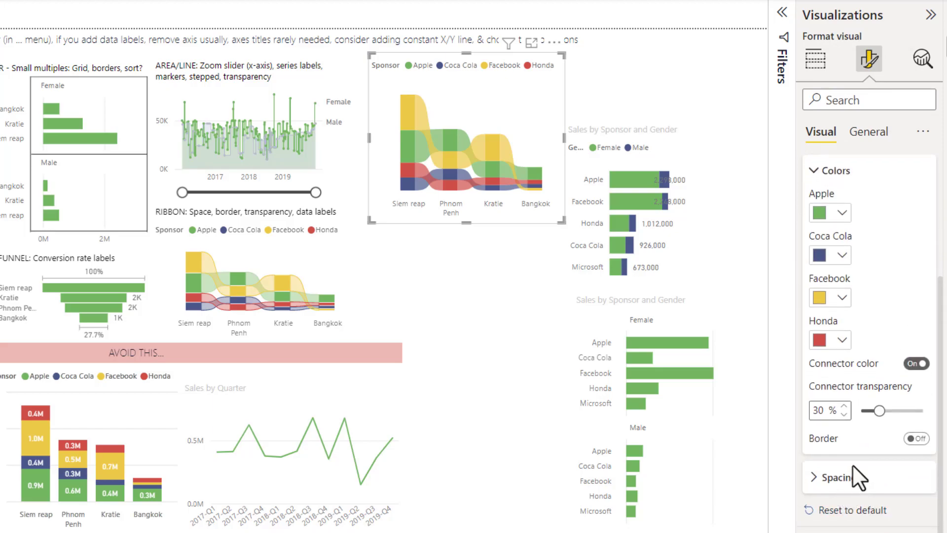
click(891, 478)
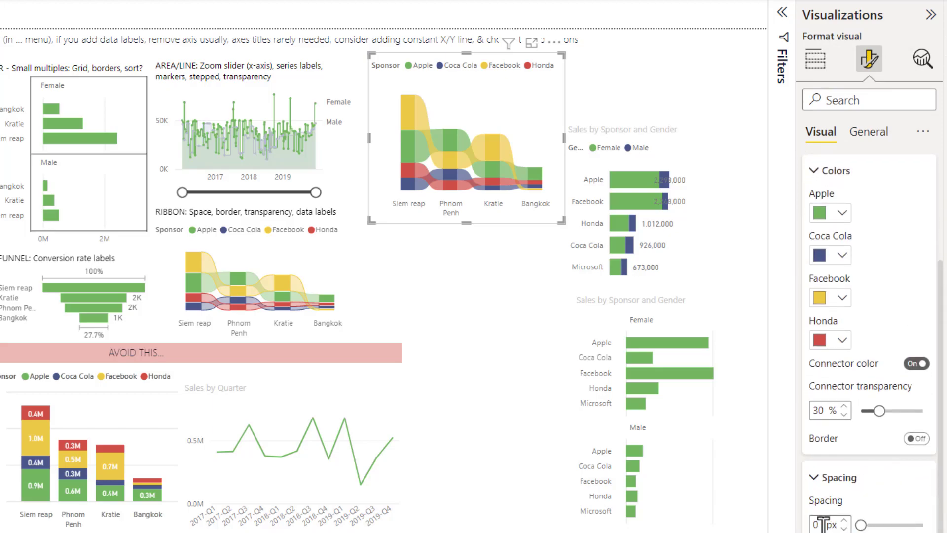
text(3)
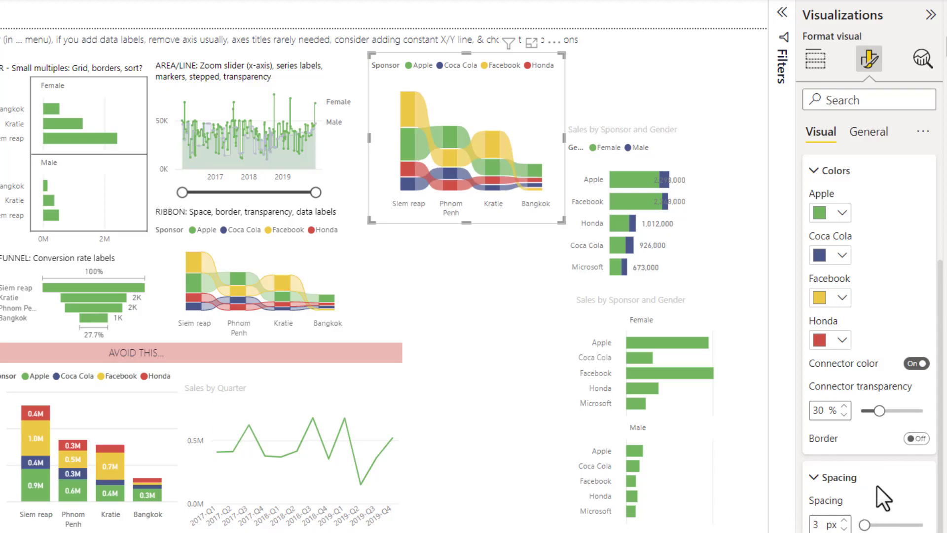
drag(880, 411, 910, 410)
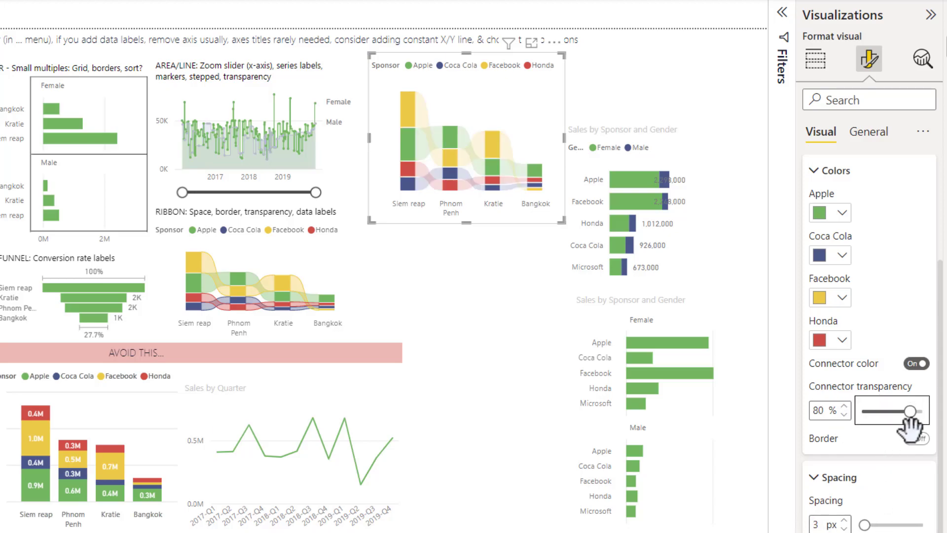
click(917, 439)
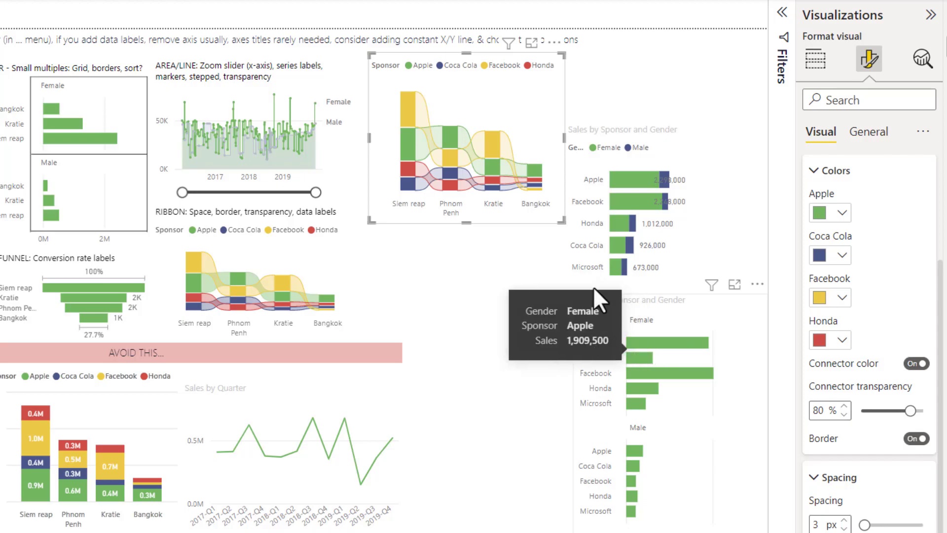
mouse_move(415, 104)
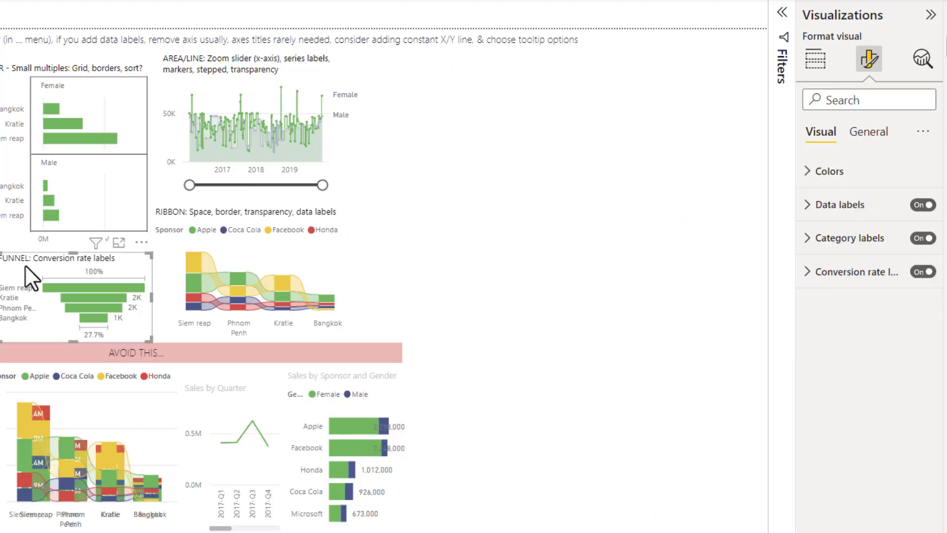
drag(25, 265, 688, 250)
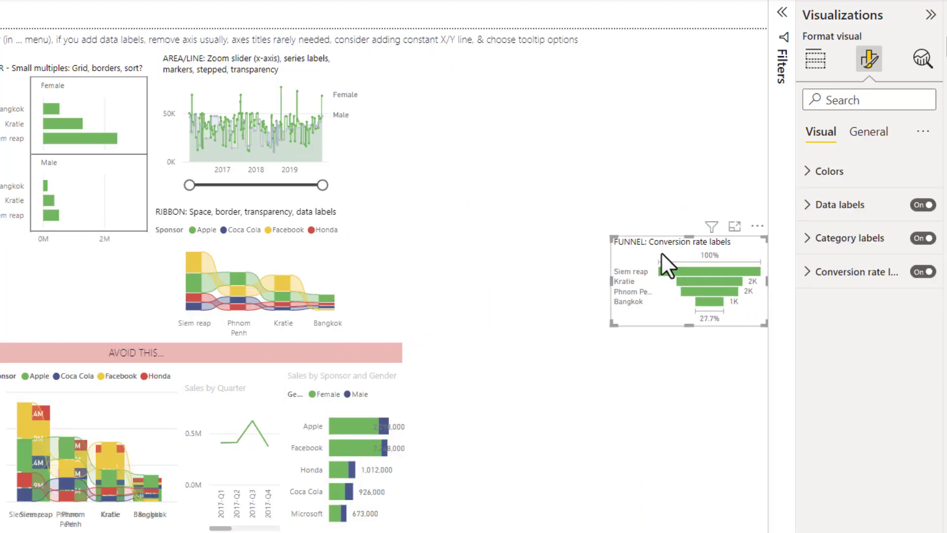
click(818, 65)
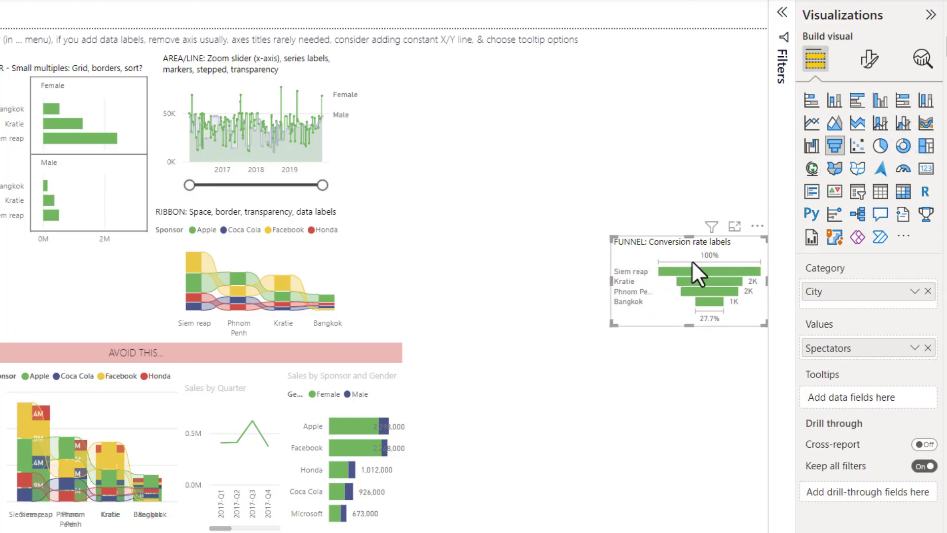
click(868, 60)
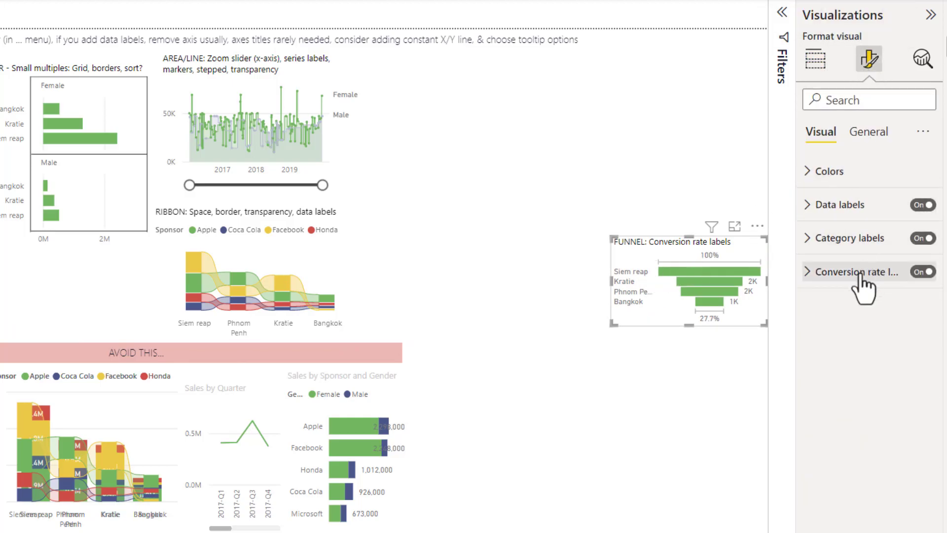
click(922, 272)
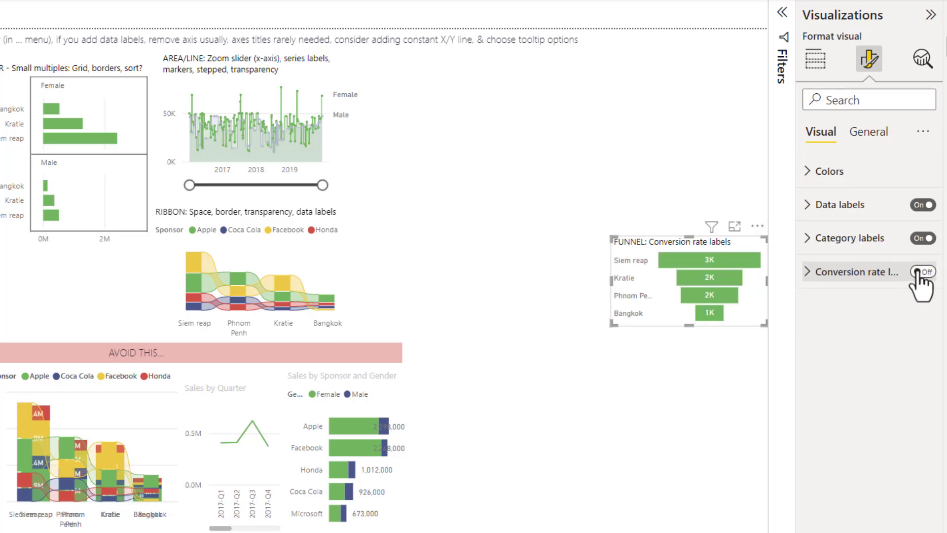
click(922, 272)
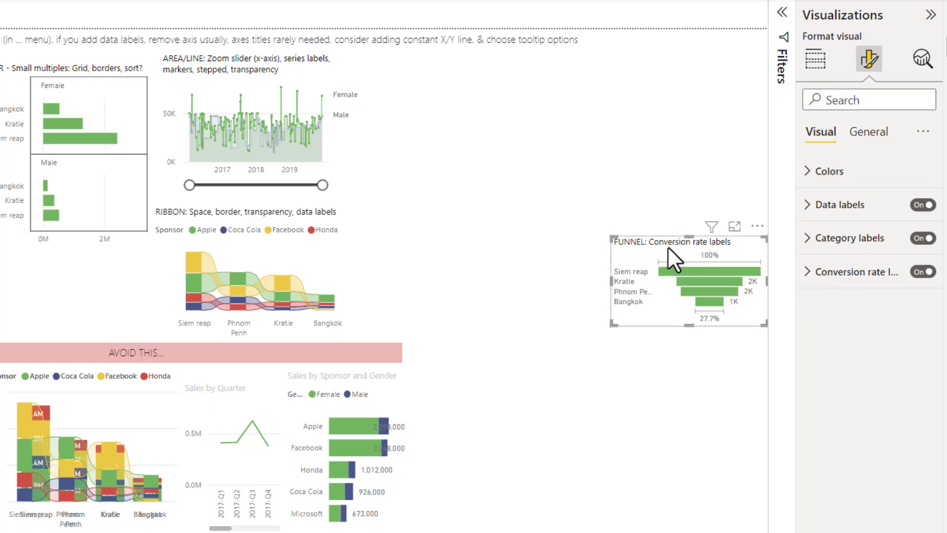
drag(668, 246, 52, 262)
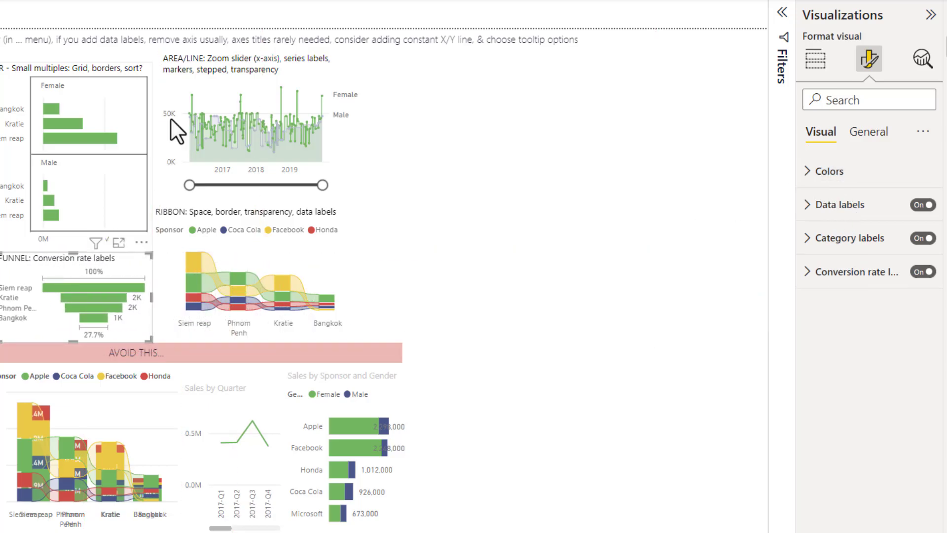
Step: Place a copy of the area/line chart on the right side of the page
click(205, 60)
click(815, 58)
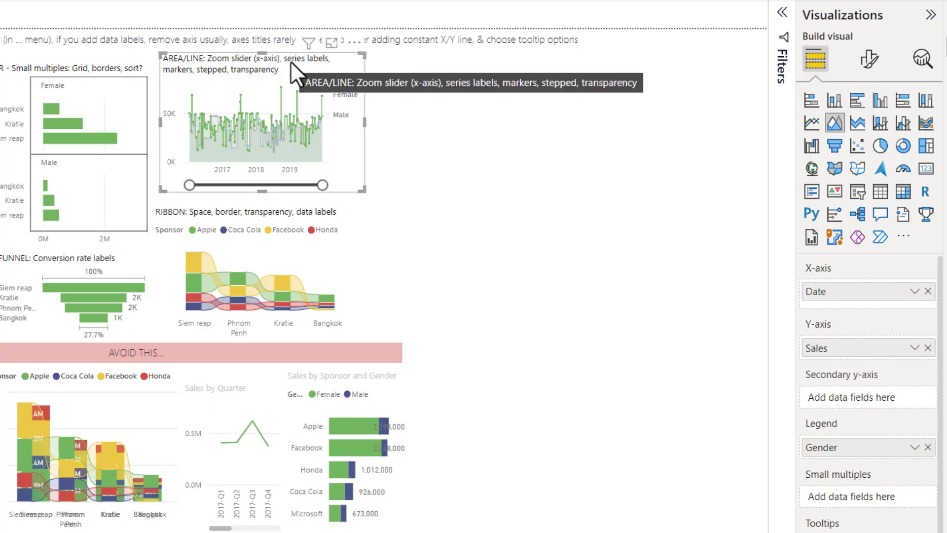
drag(291, 61, 730, 192)
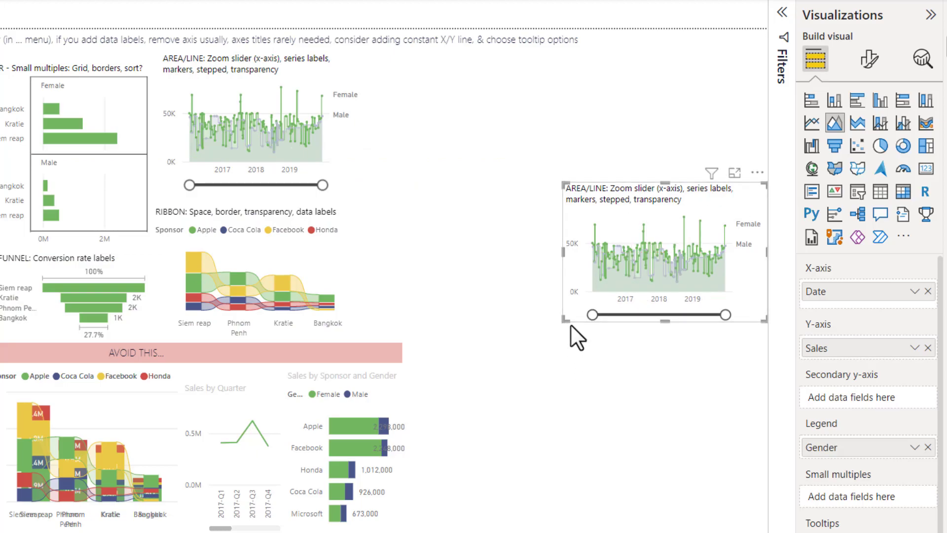
Step: Zoom the copy's time axis into mid-to-late 2019 and turn off the Y-axis zoom slider
drag(594, 314, 701, 313)
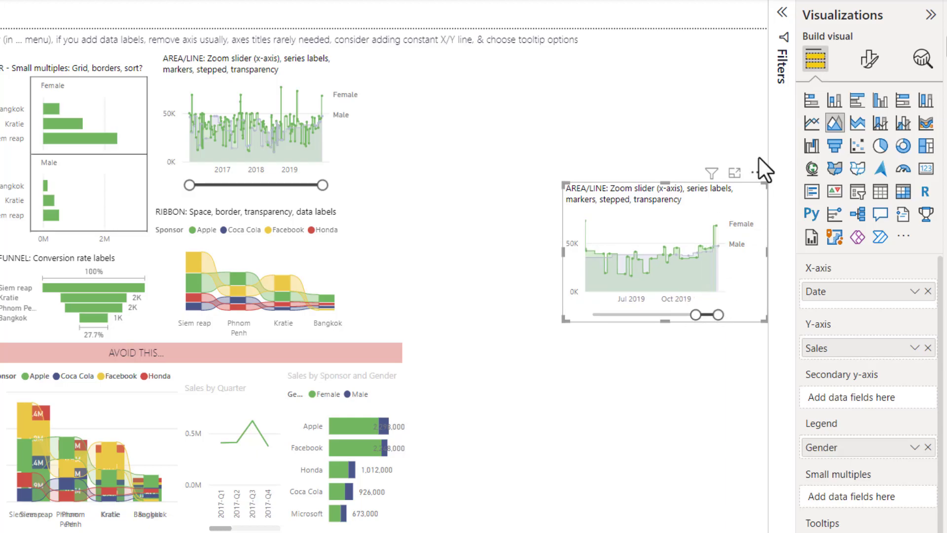
click(868, 62)
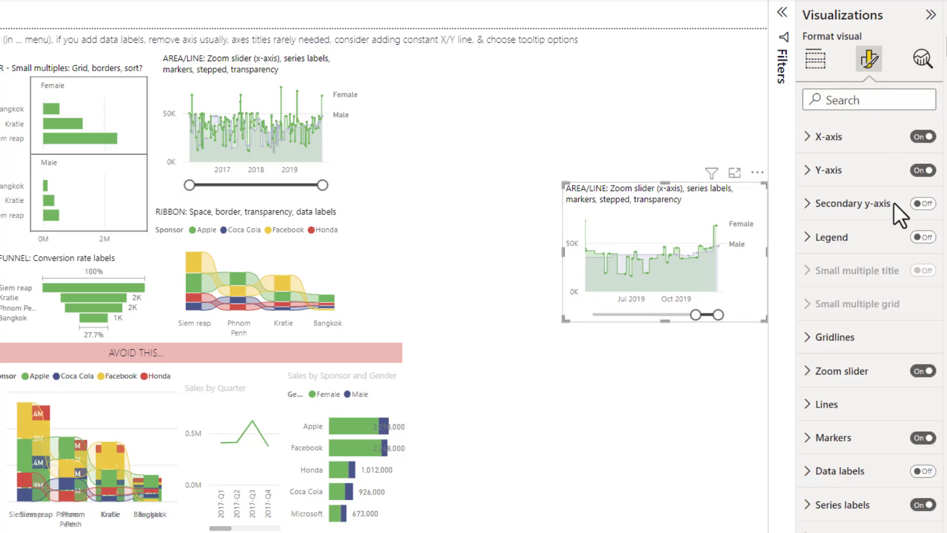
click(914, 408)
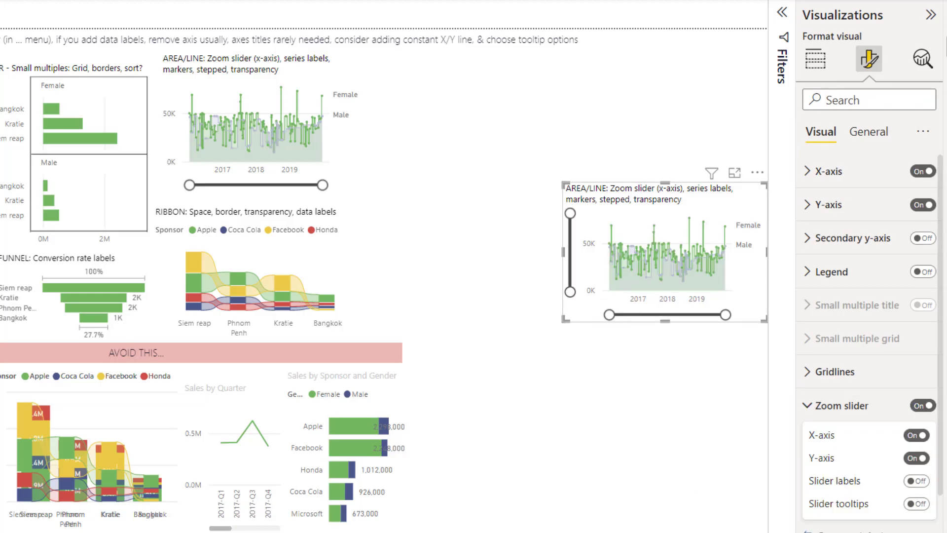
click(915, 459)
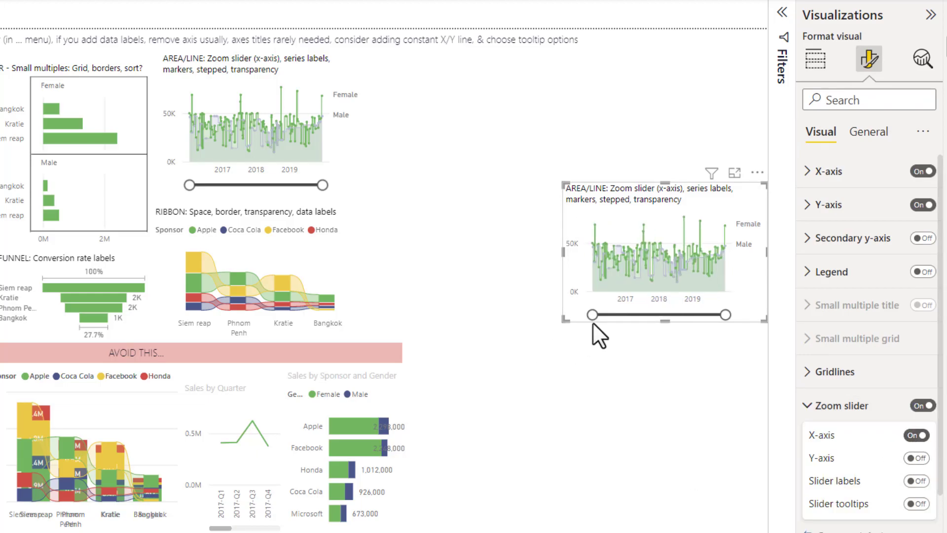
drag(592, 315, 712, 302)
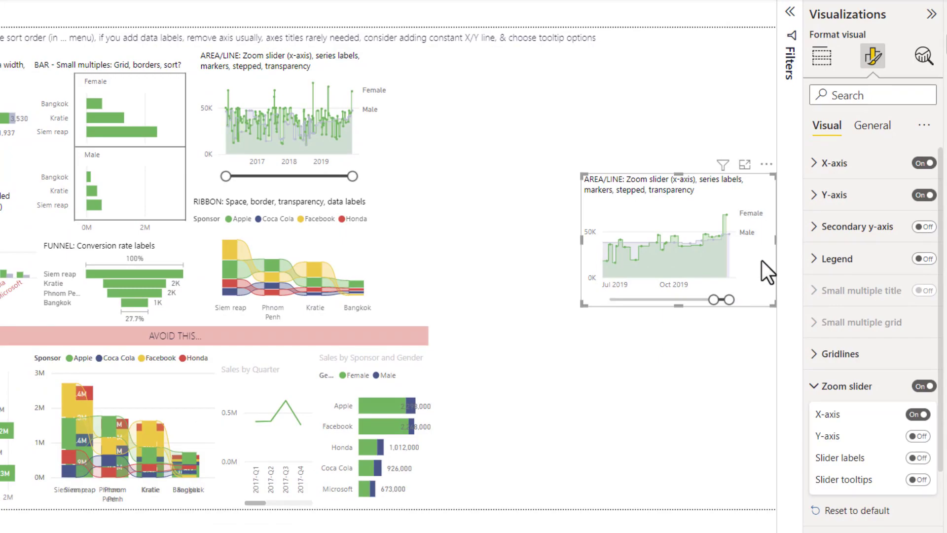
Step: Leave the copied chart with no Gender legend and Female/Male series labels on, spanning 2017–2019
click(817, 385)
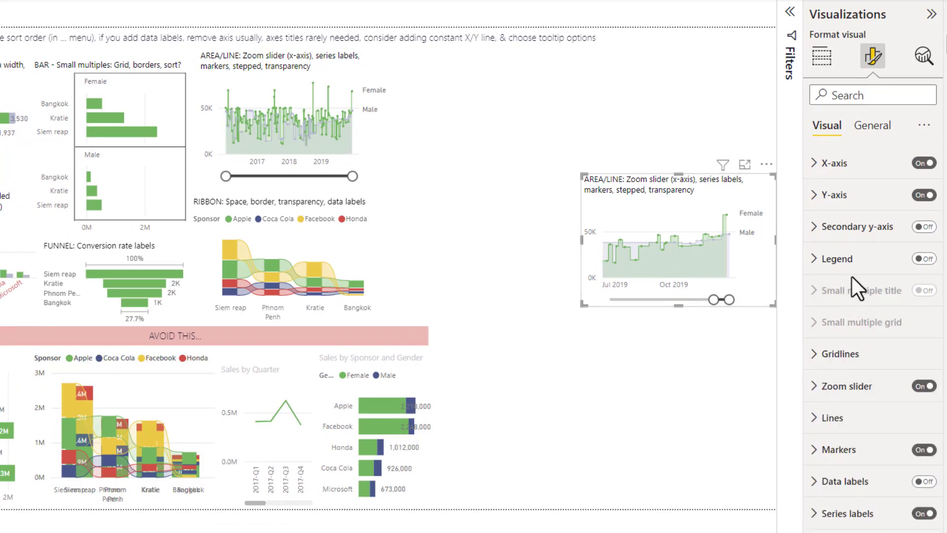
click(924, 258)
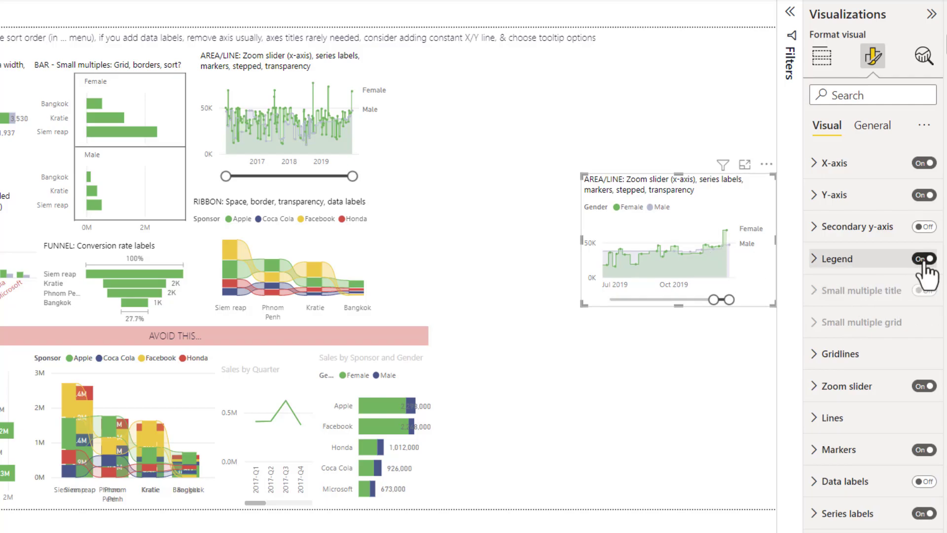
click(925, 260)
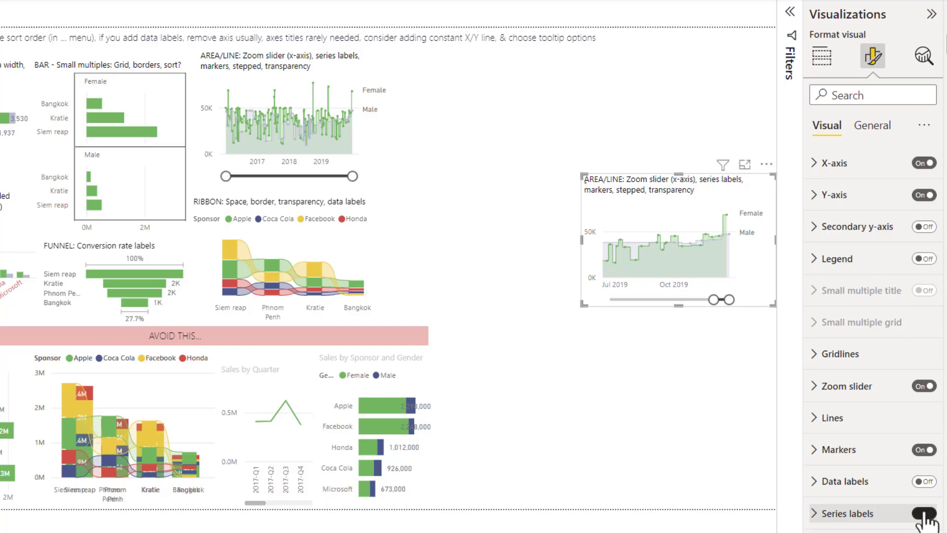
click(924, 514)
click(925, 513)
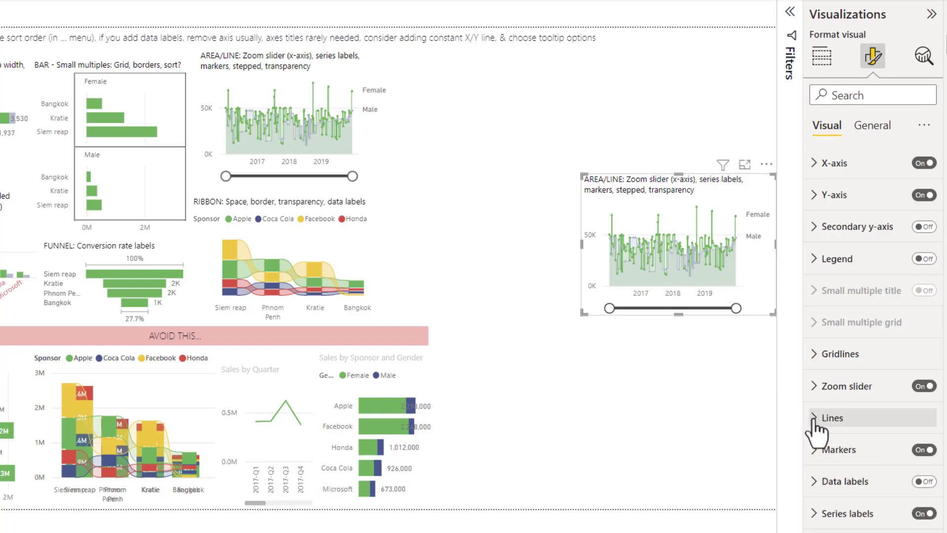
Step: Make the chart's lines stepped and narrow its zoom slider to late 2019
click(819, 420)
scroll(873, 414, down, 4)
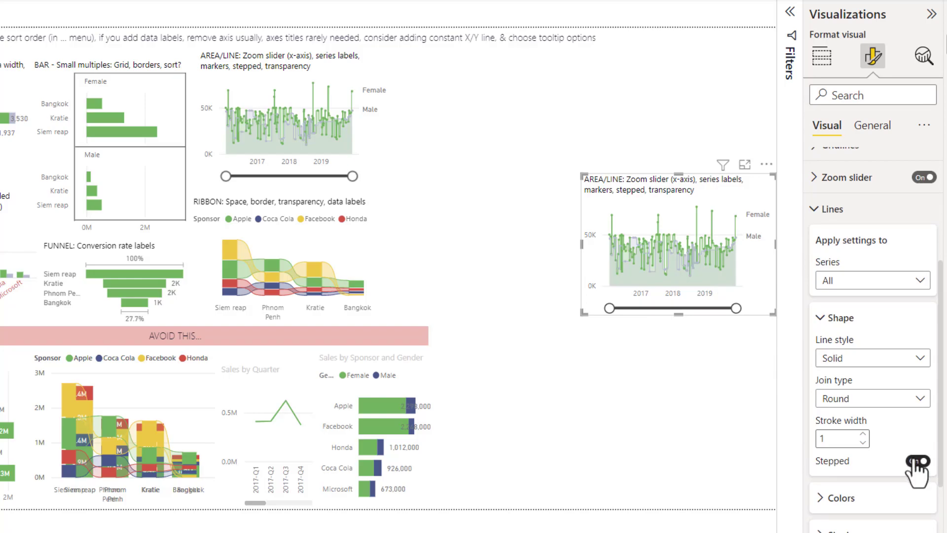
drag(610, 308, 701, 307)
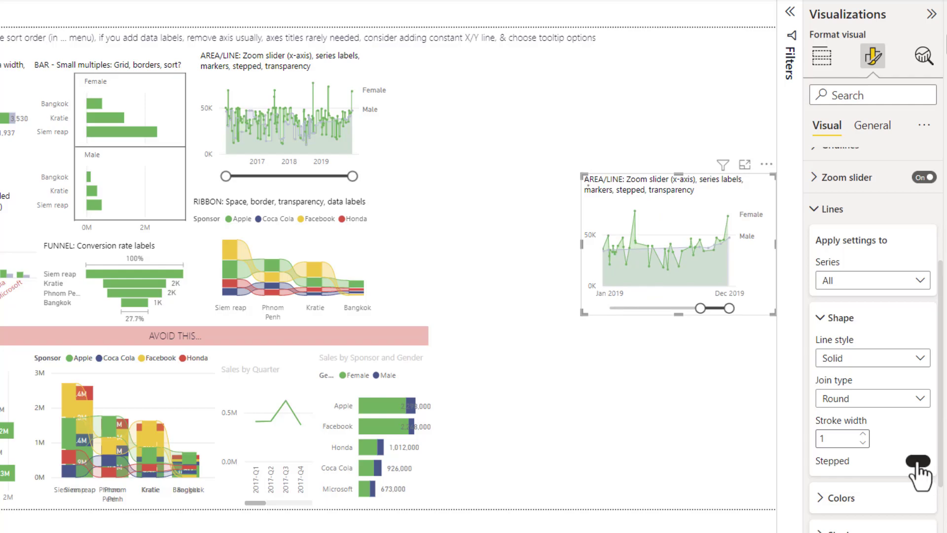
click(918, 461)
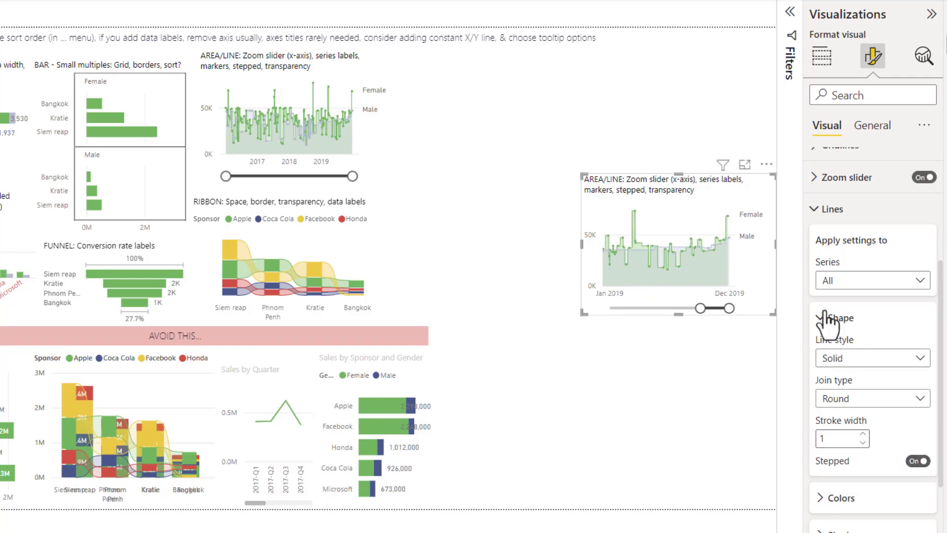
click(822, 318)
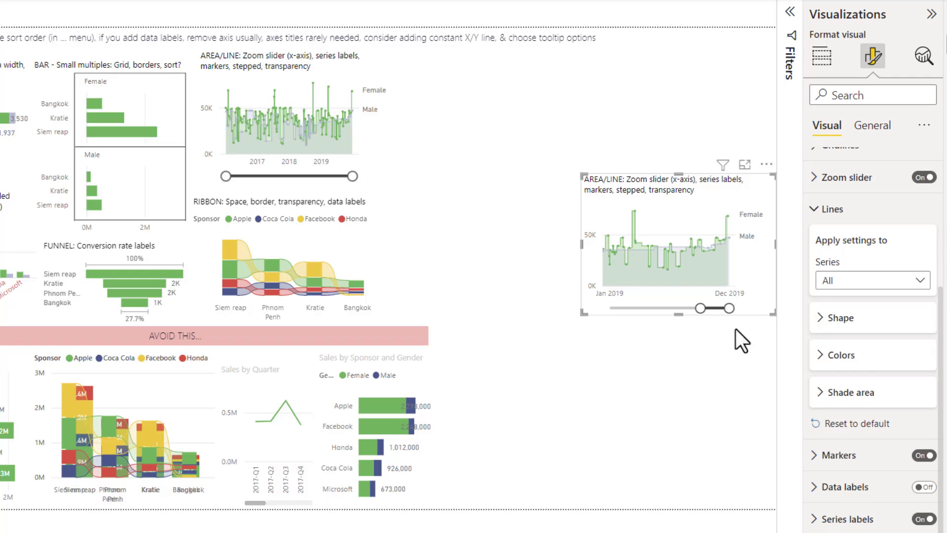
drag(701, 307, 718, 308)
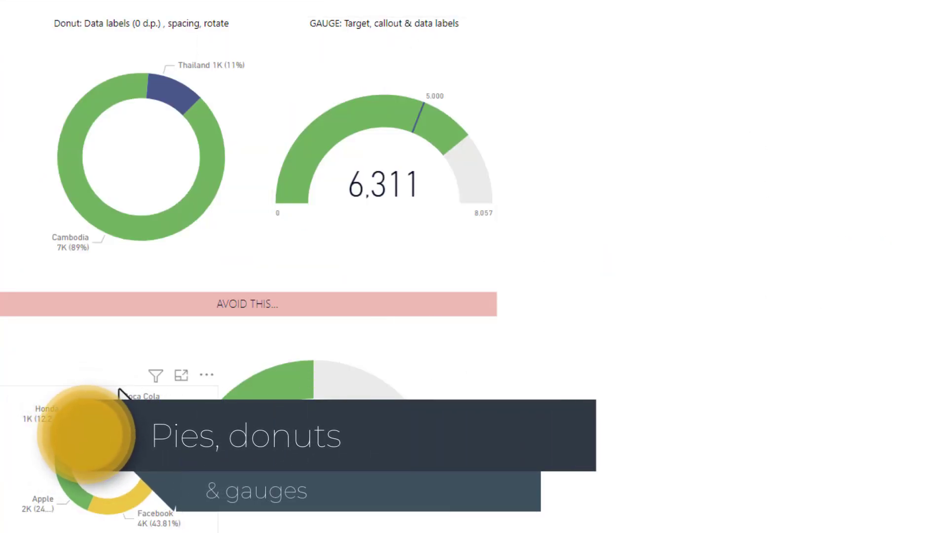
Step: Select the small Sponsor donut below the AVOID THIS banner on the Pies, donuts & gauges page
click(86, 435)
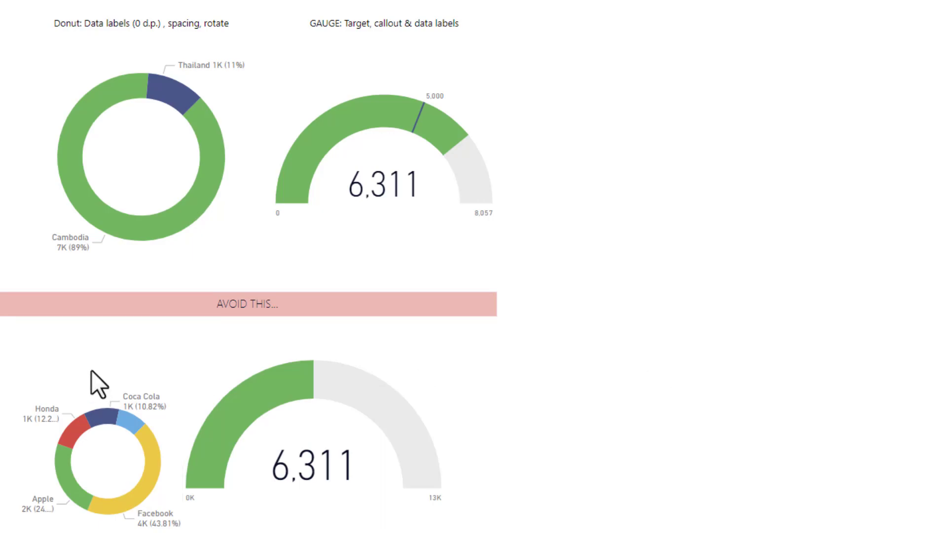
click(102, 400)
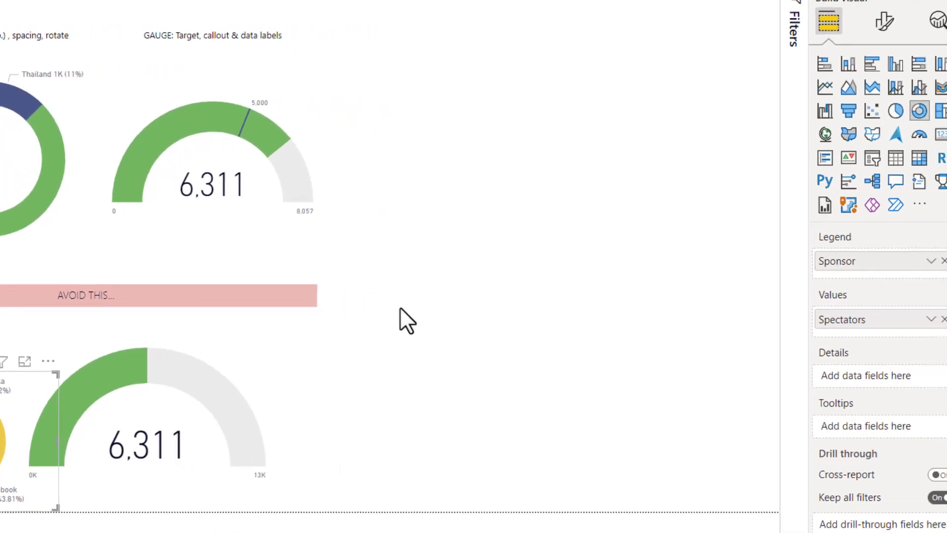
Step: Add a donut chart right of the gauges with Gender as legend and Sales as values
click(579, 153)
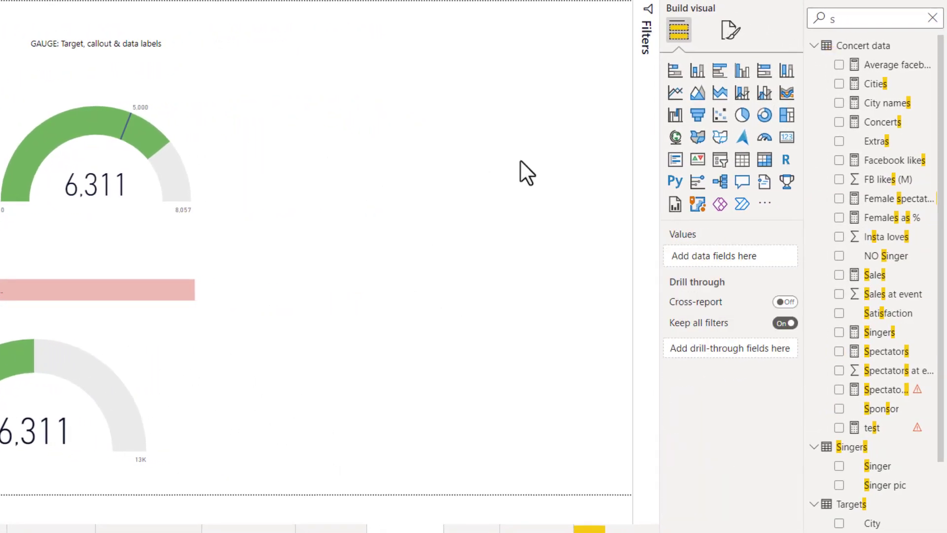
click(765, 117)
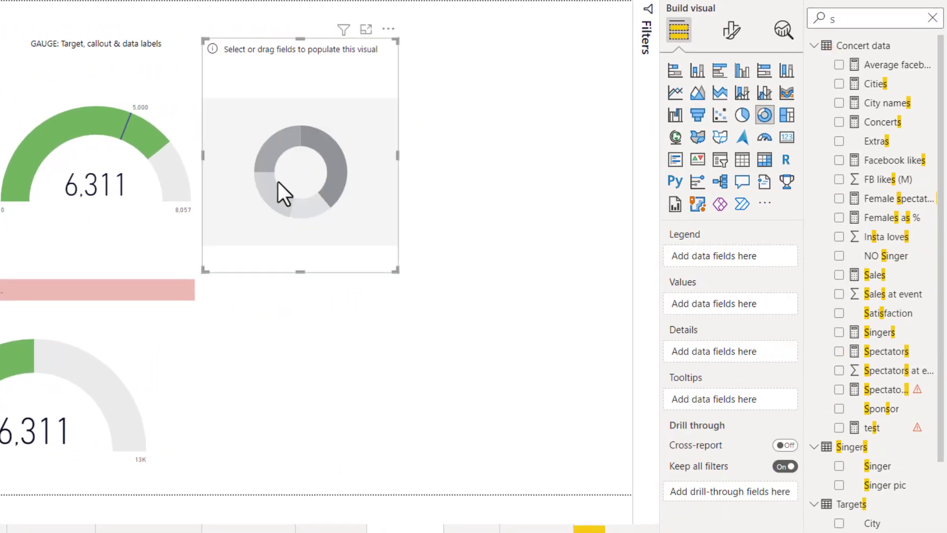
drag(277, 182, 529, 288)
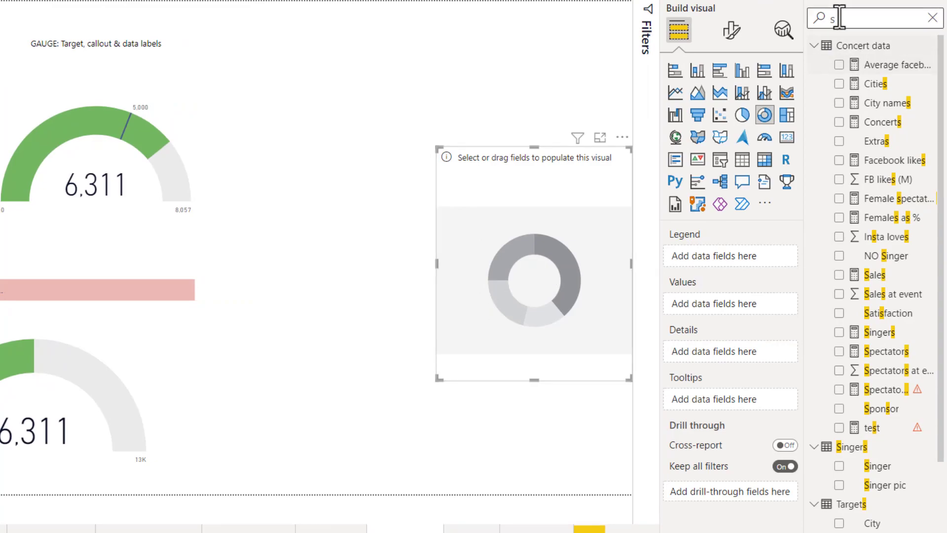
drag(839, 18, 809, 18)
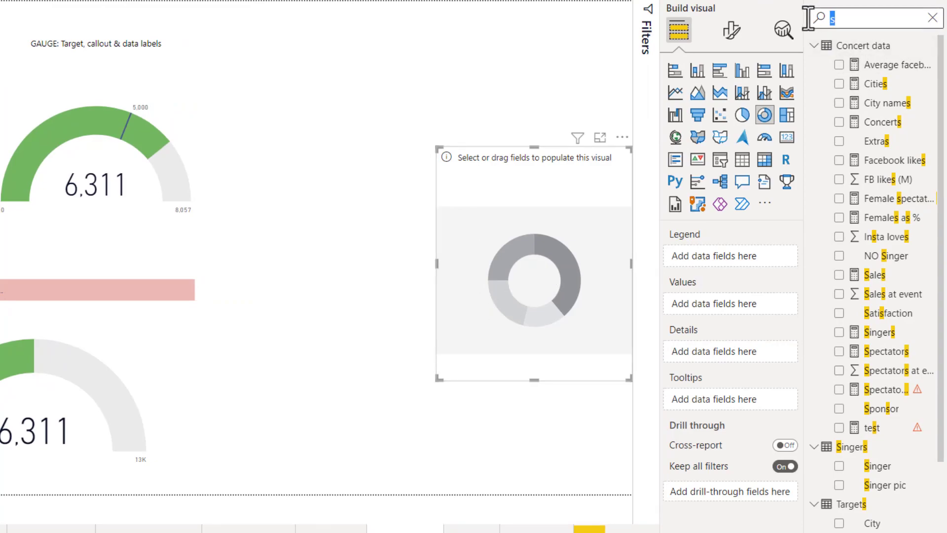
text(gend)
click(842, 65)
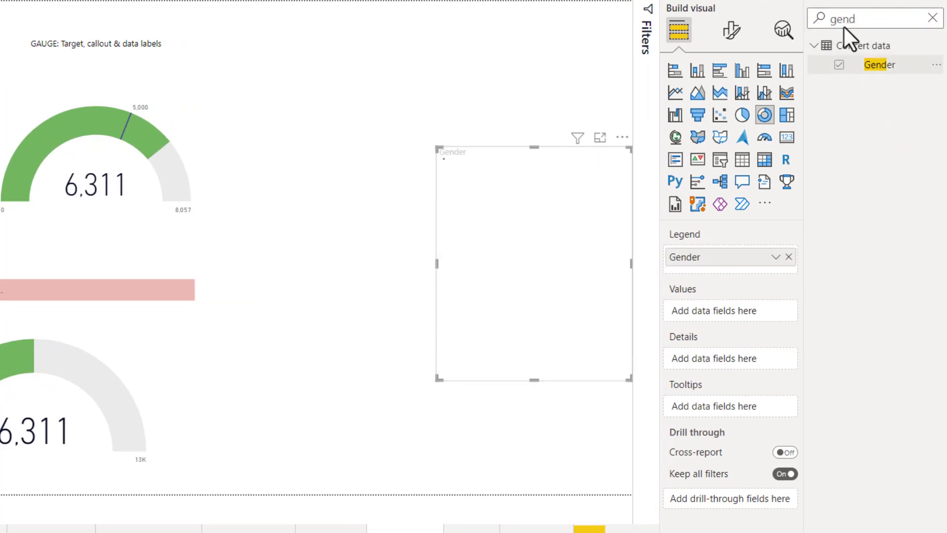
double_click(845, 20)
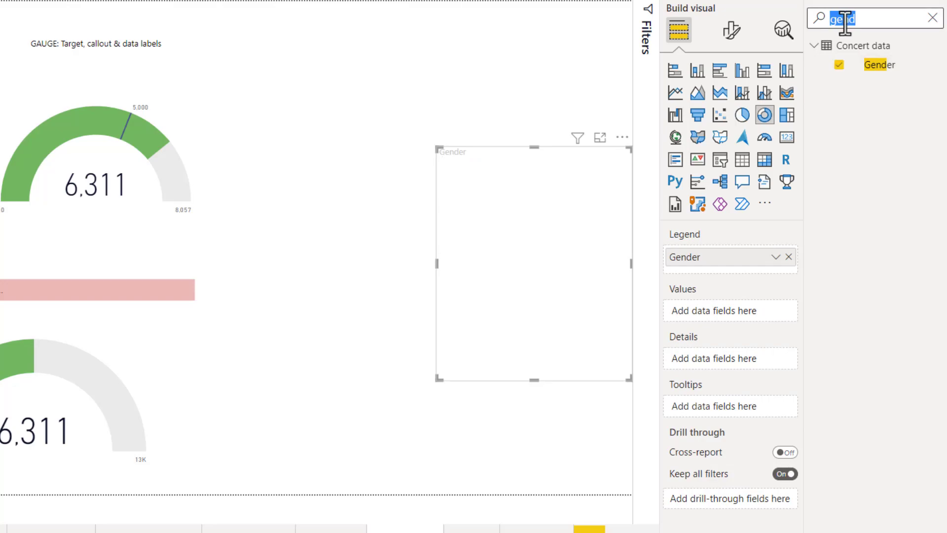
text(sal)
click(839, 65)
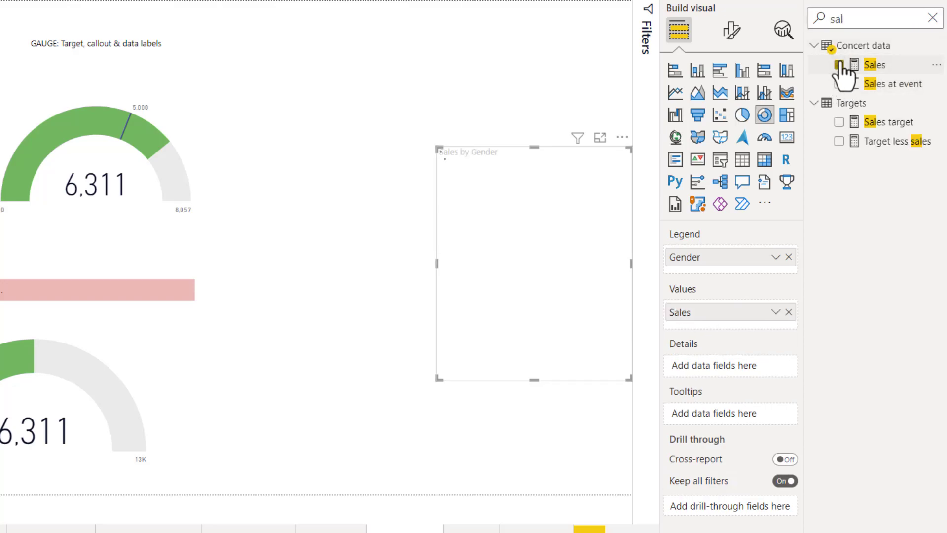
Step: Set the donut's detail labels to All detail labels with 0 percentage decimal places
click(731, 31)
click(691, 206)
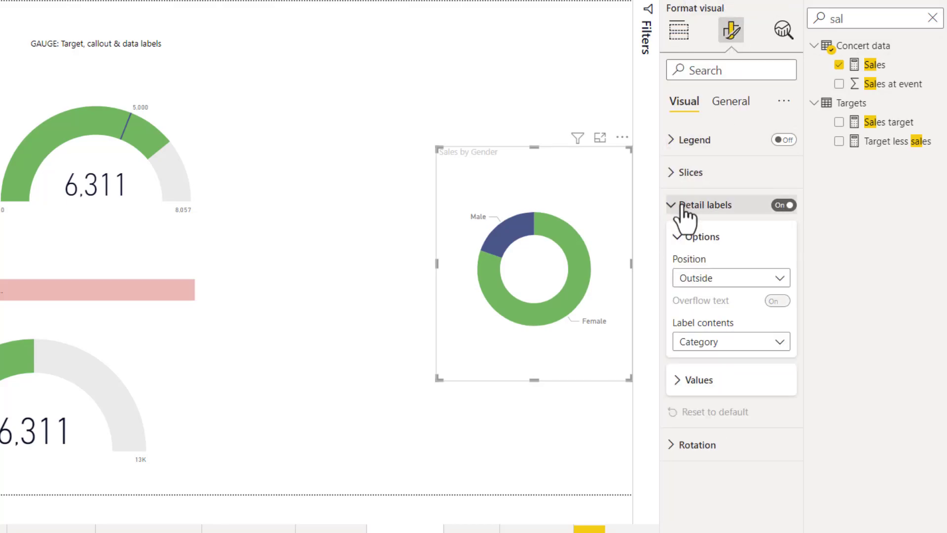
click(713, 344)
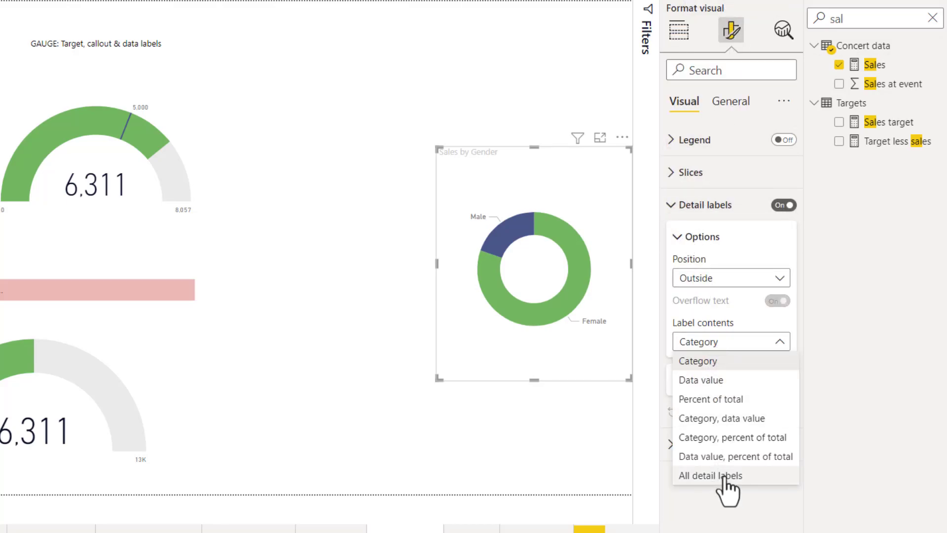
click(723, 475)
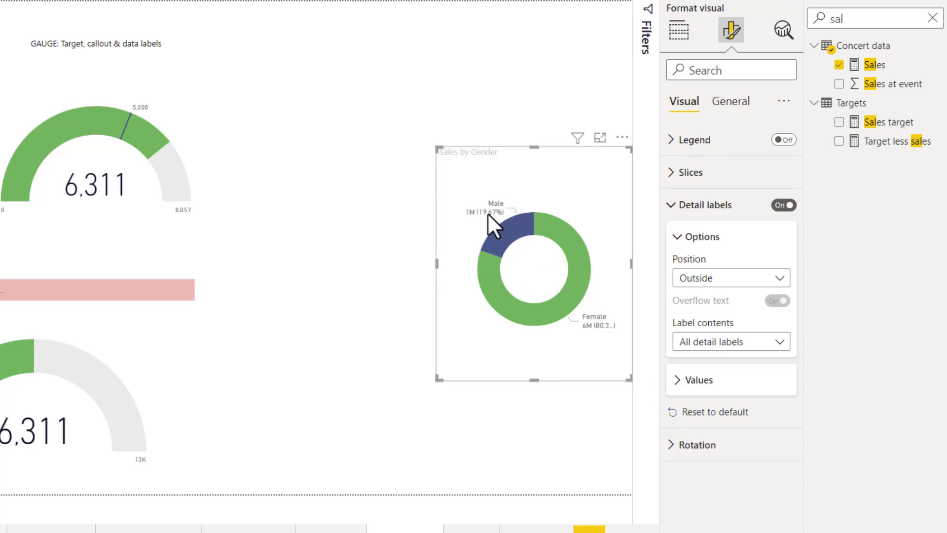
click(698, 390)
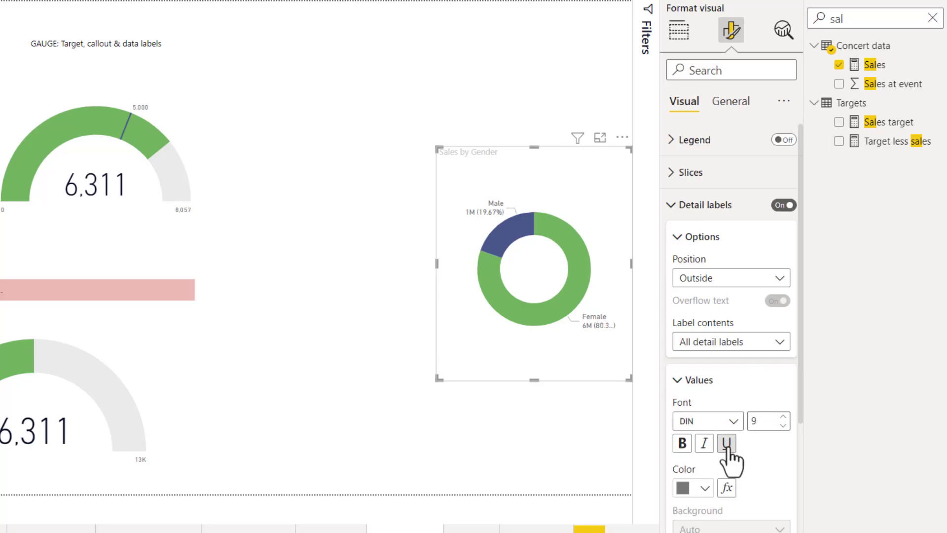
scroll(729, 457, down, 3)
click(688, 470)
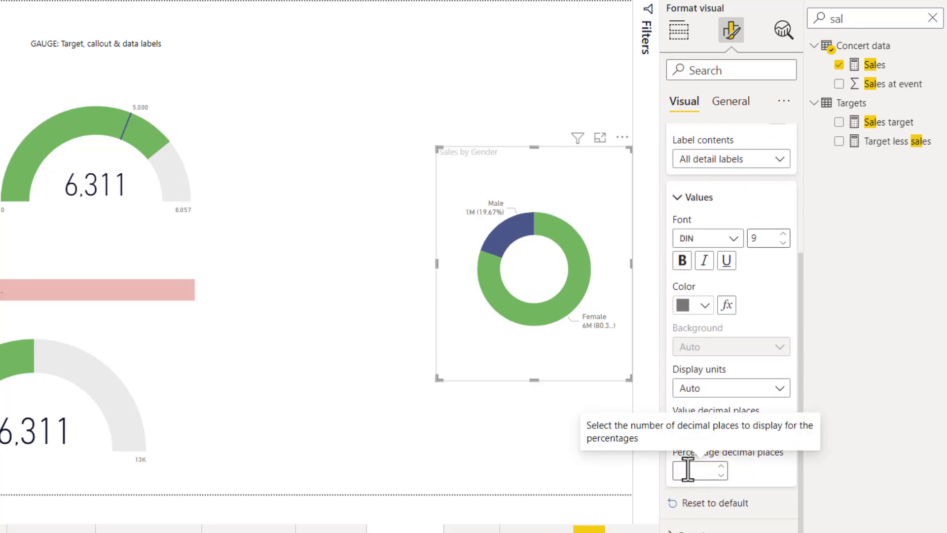
text(0)
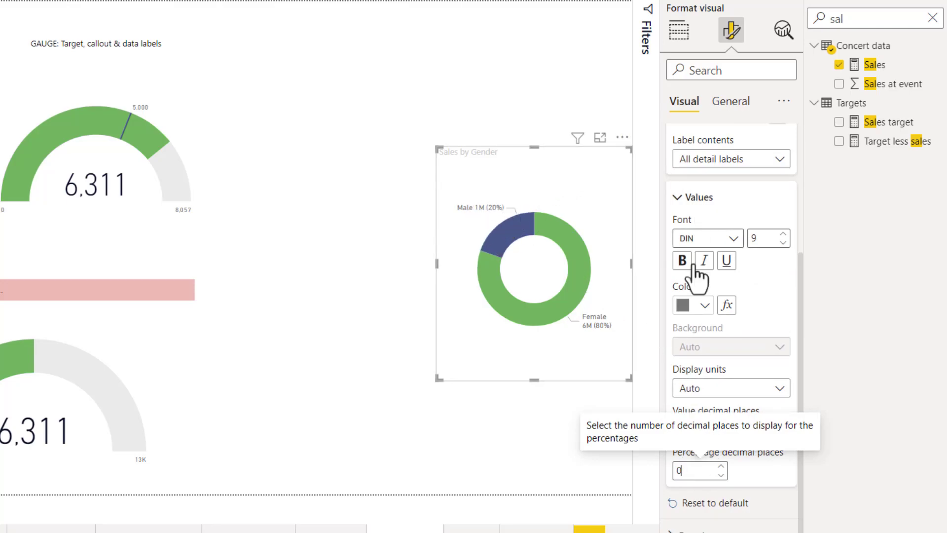
scroll(693, 296, up, 5)
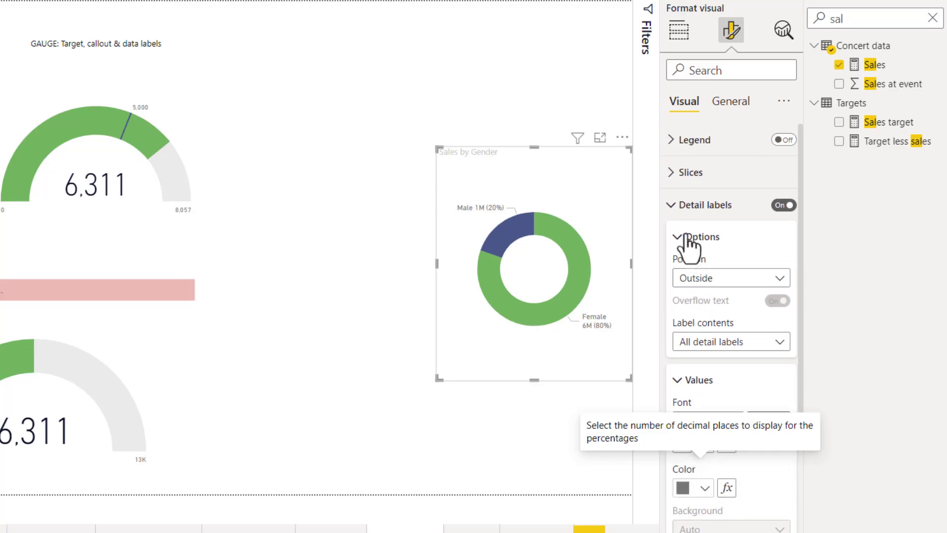
Step: Set the Sales by Gender donut's inner radius to 86 px and move it lower on the page
click(672, 179)
click(719, 326)
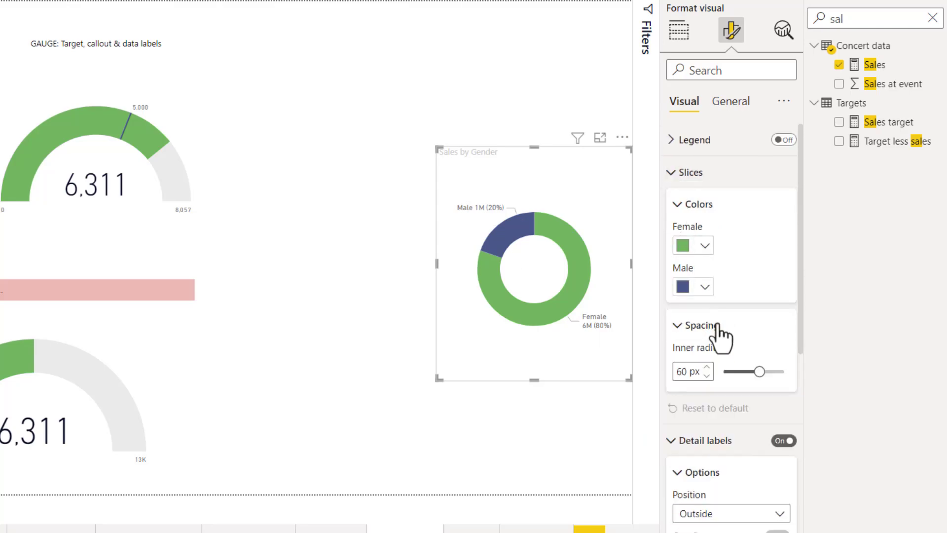
drag(760, 372, 776, 372)
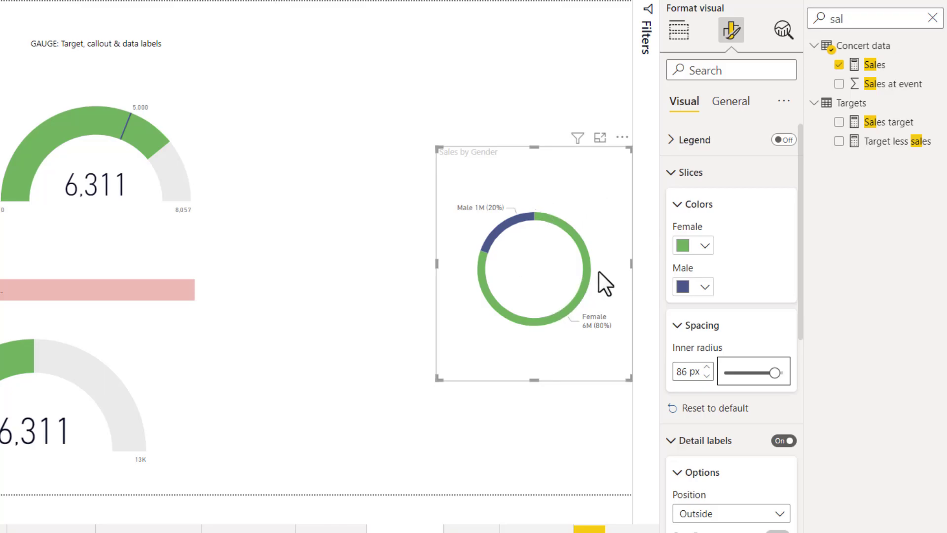
drag(560, 159, 544, 258)
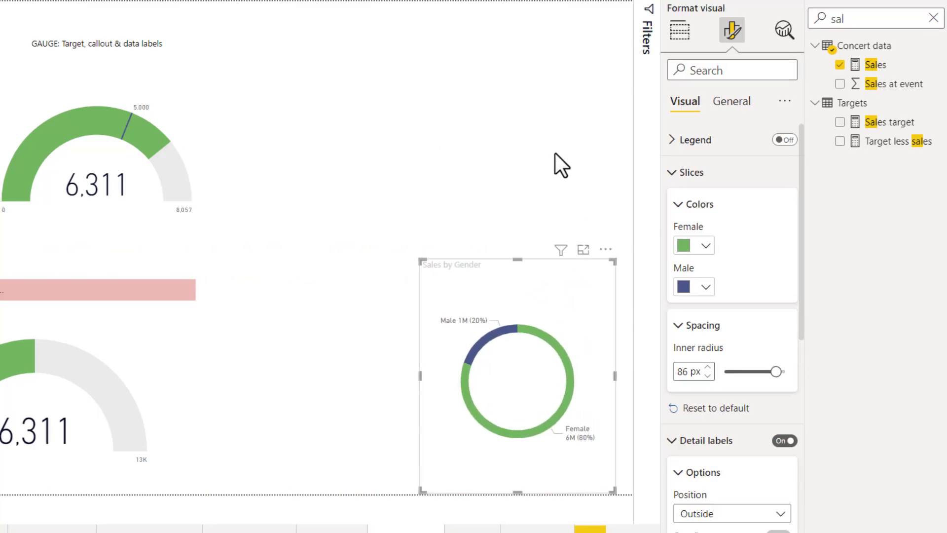
Step: Duplicate the lower Female spectators gauge
click(600, 123)
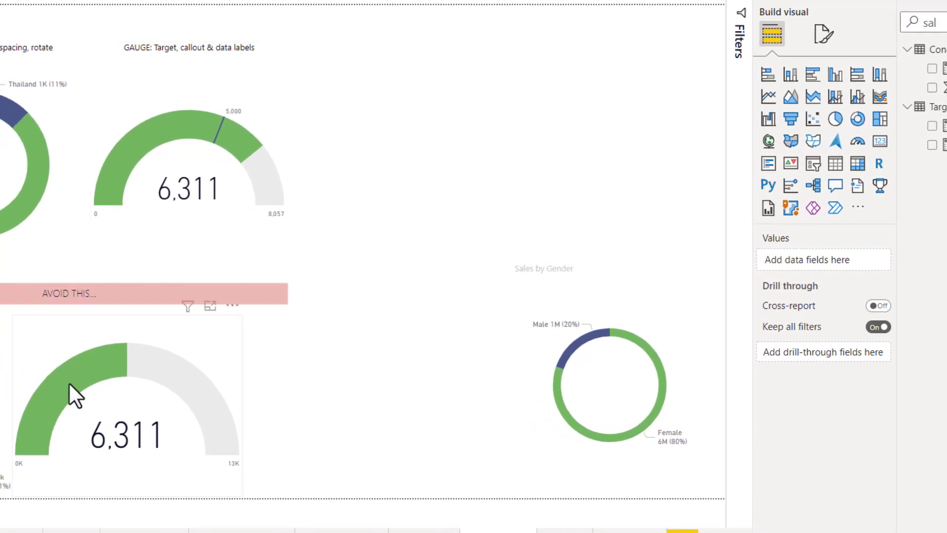
click(174, 321)
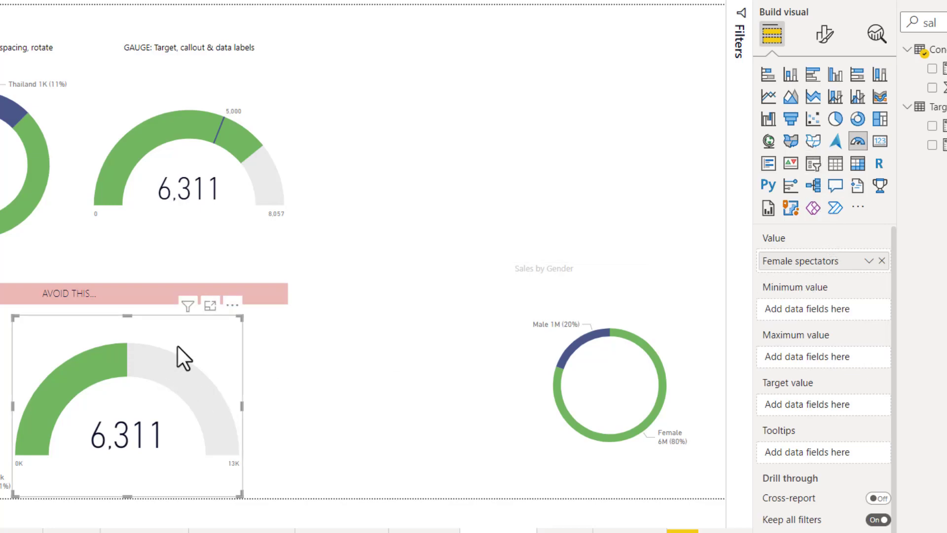
key(ctrl+c)
key(ctrl+v)
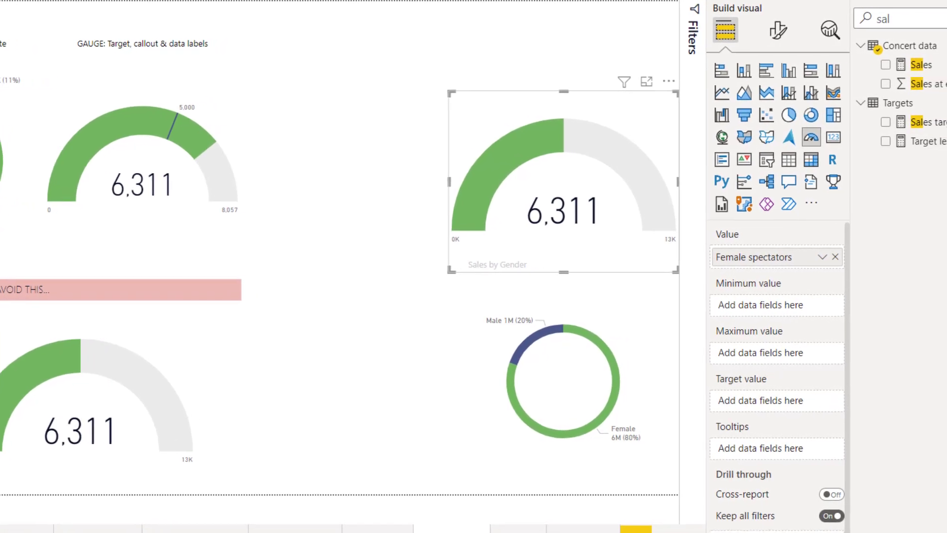
Step: Set Spectators as the new gauge's maximum value (8,057)
double_click(869, 15)
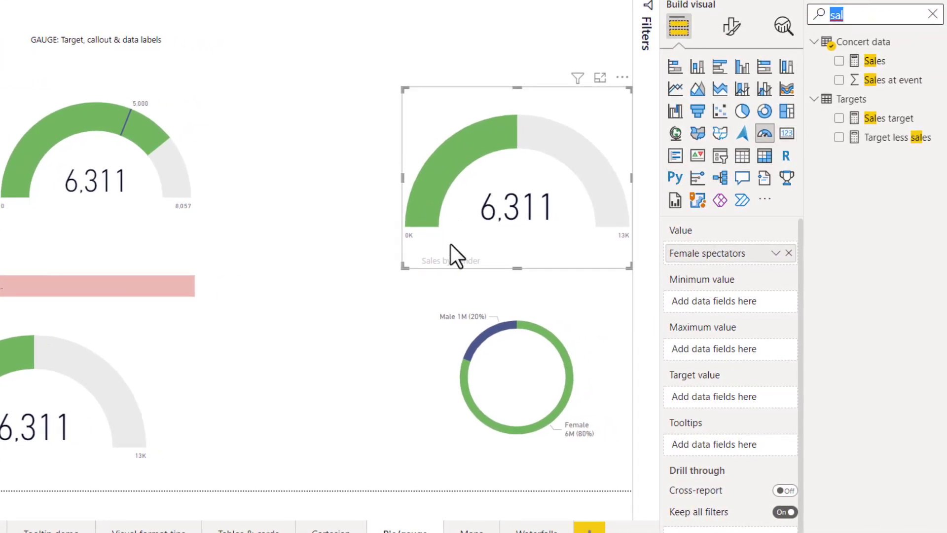
text(spe)
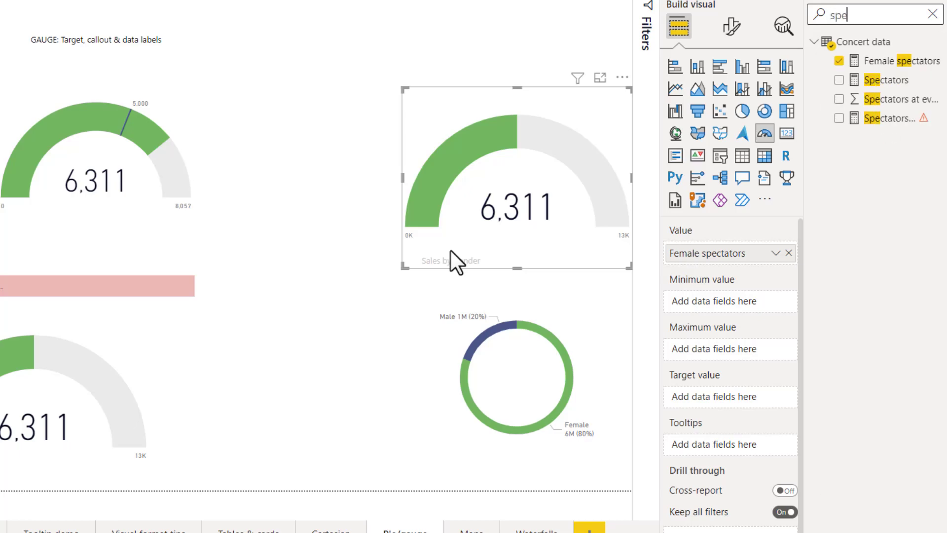
drag(864, 78, 713, 343)
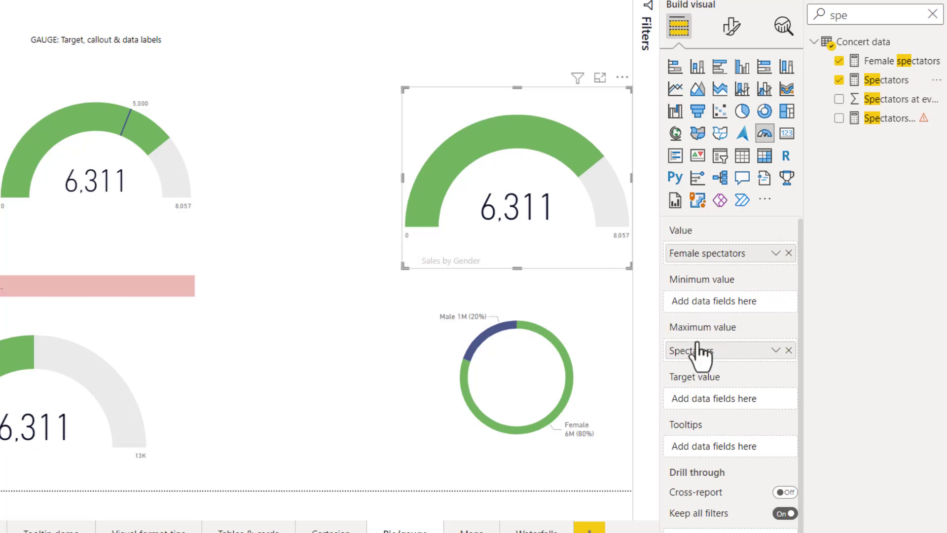
Step: Set the 6,311 gauge's axis target to 5000
click(732, 27)
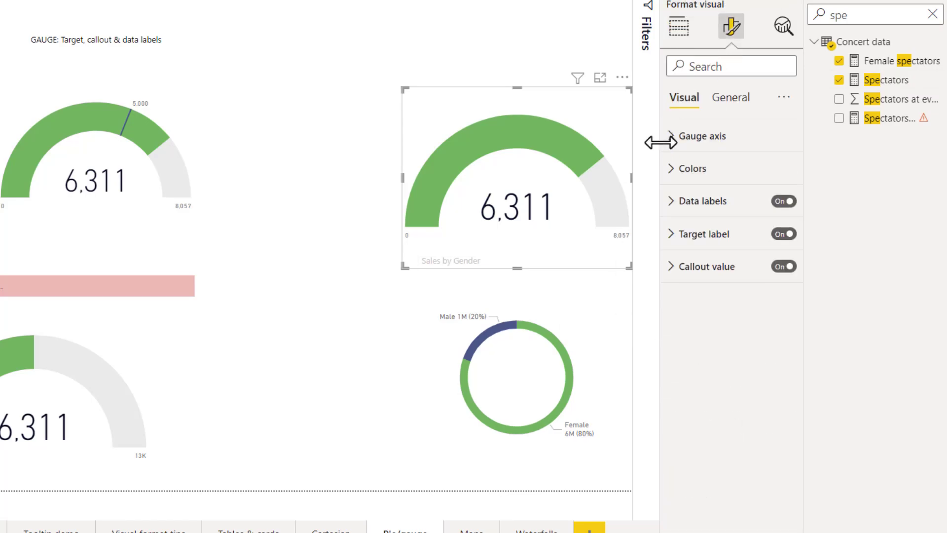
click(683, 137)
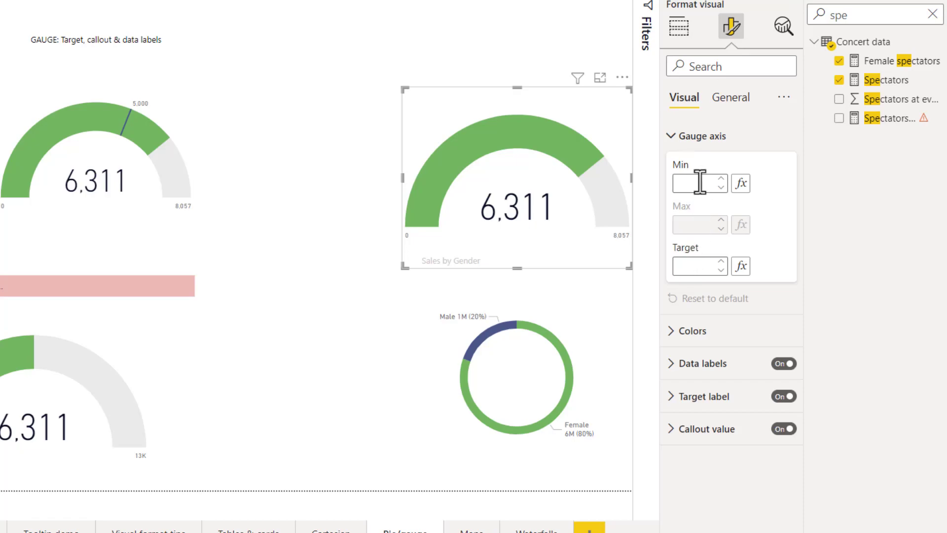
click(693, 266)
text(5000)
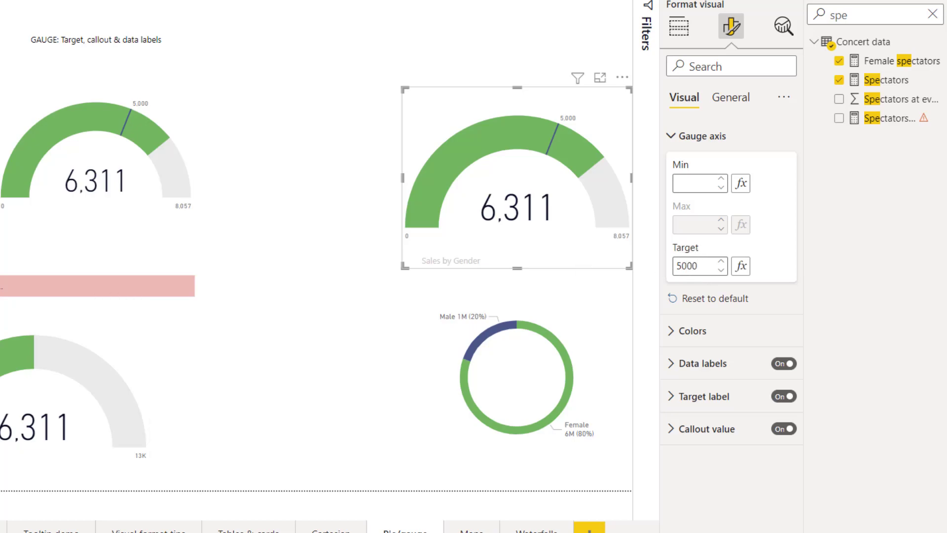
click(839, 61)
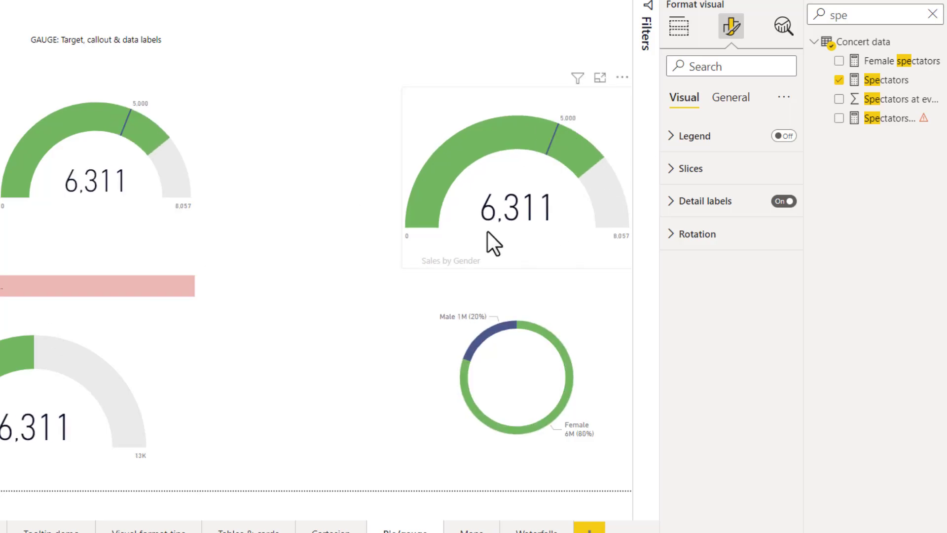
click(577, 102)
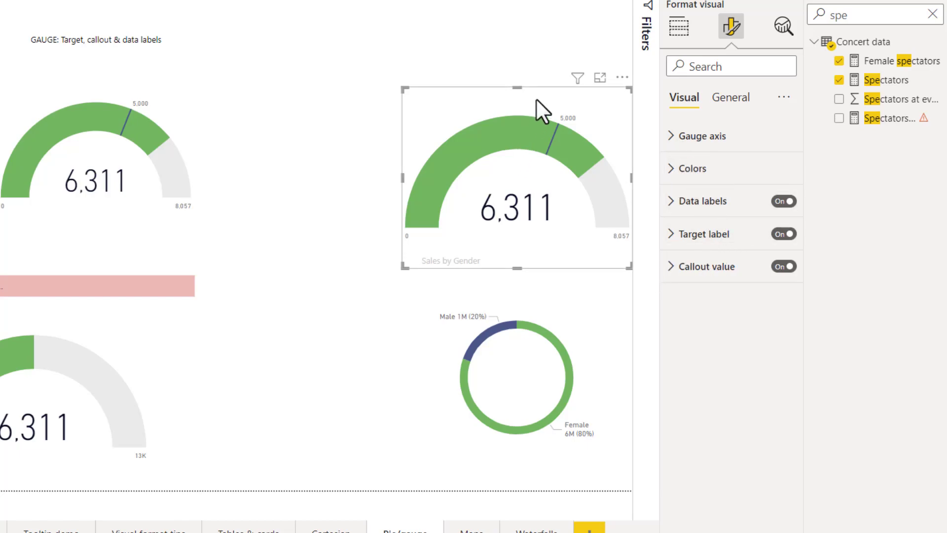
Step: Add a 78% Females as % gauge where the donut was, moving the donut to the top middle
click(630, 55)
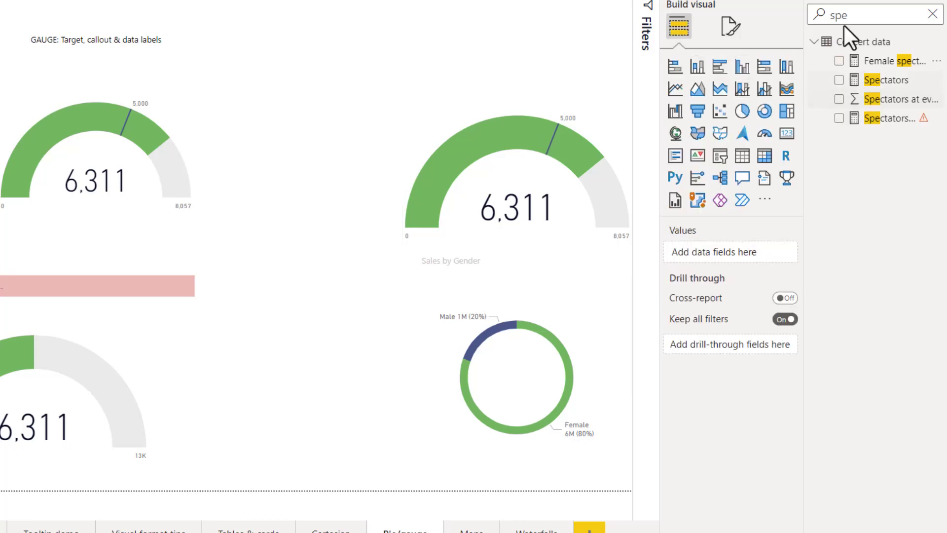
text(fem)
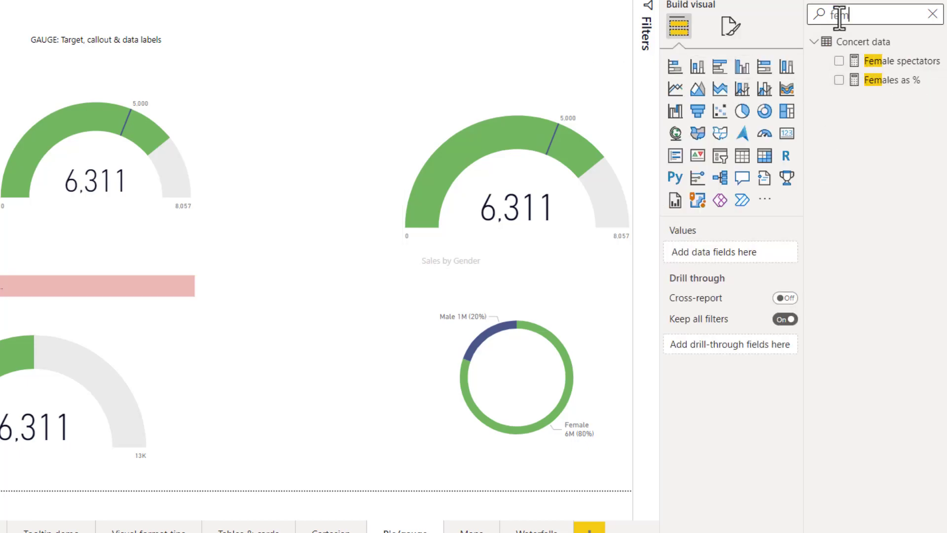
drag(883, 80, 479, 52)
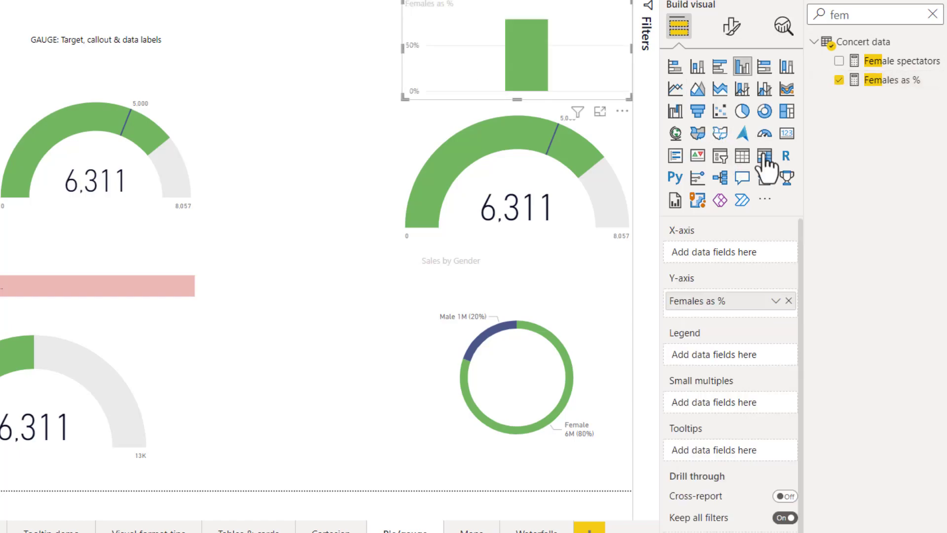
click(765, 133)
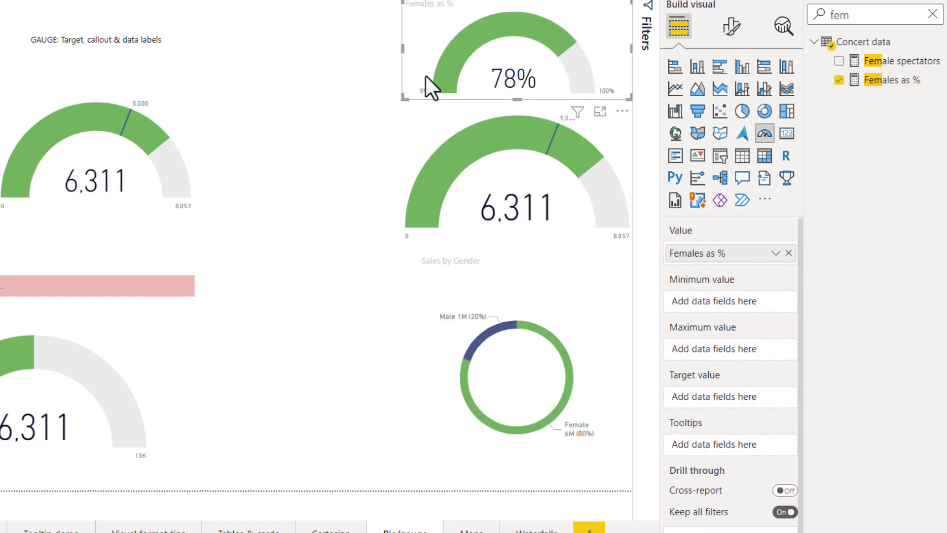
drag(579, 163, 614, 356)
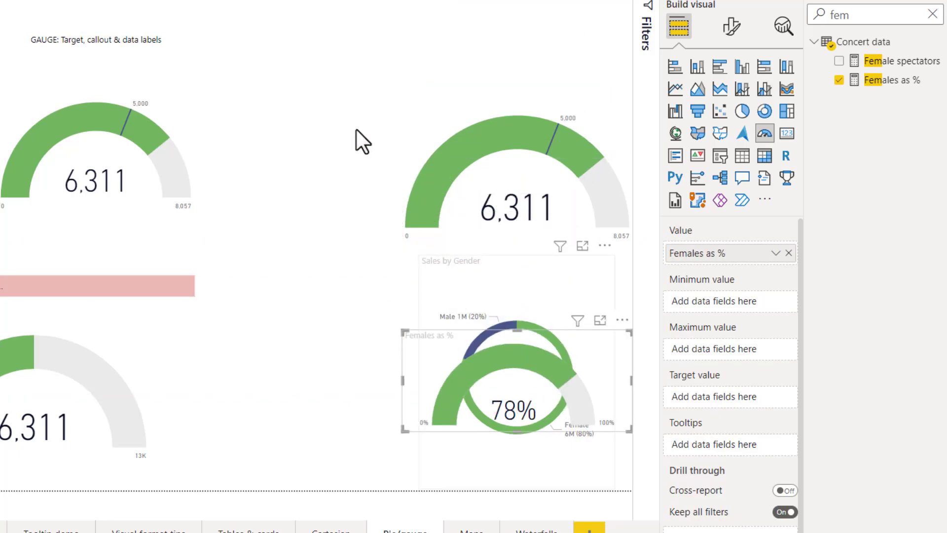
drag(496, 308, 317, 95)
Step: Turn off the data labels on the 78% gauge
click(618, 353)
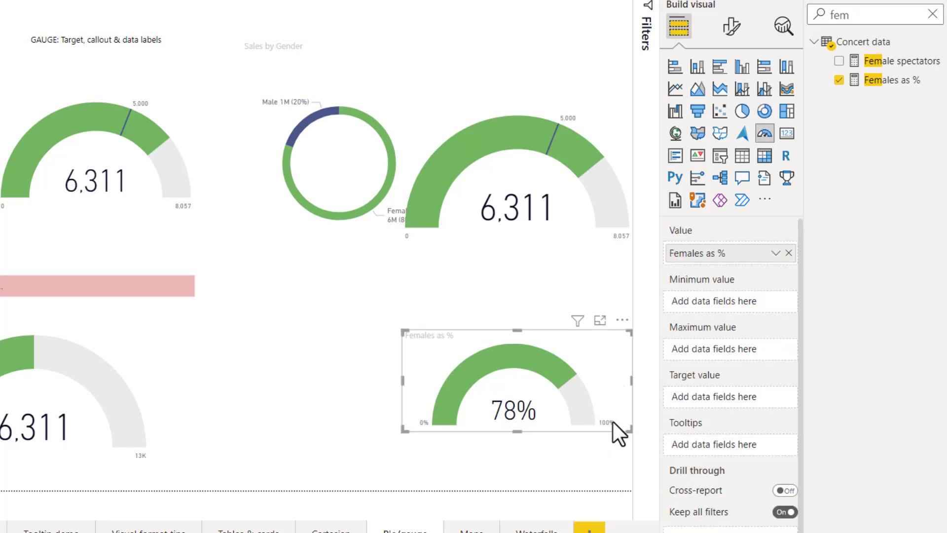
click(732, 26)
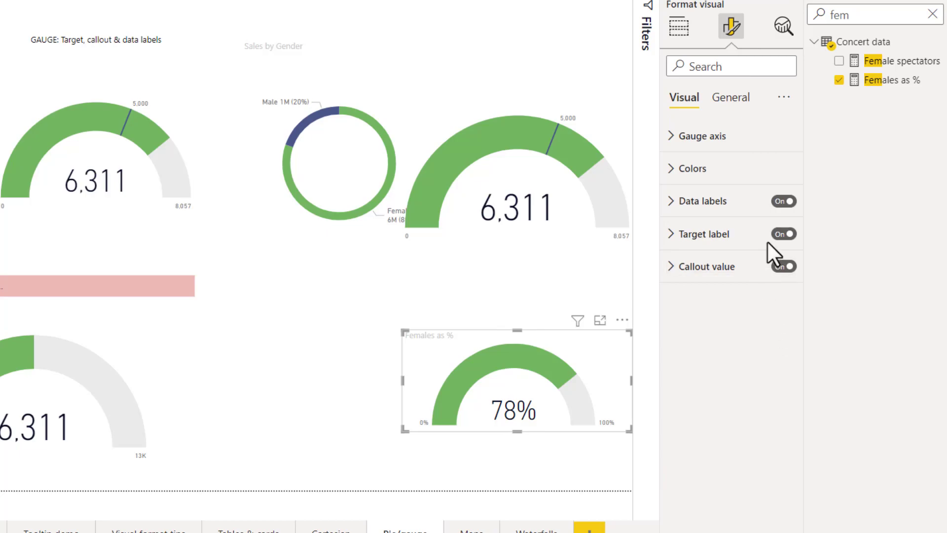
click(785, 201)
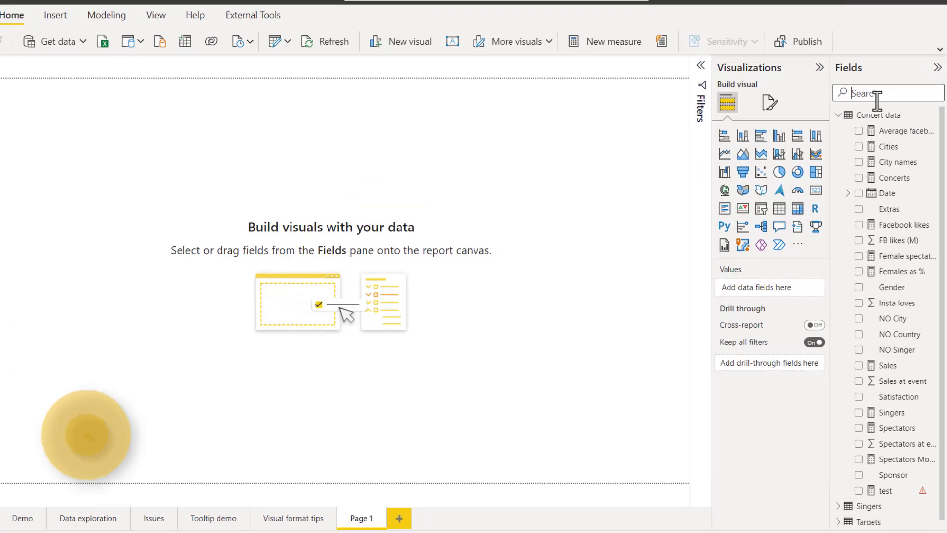
Step: Add the Targets City, Sales and Gender fields to a new visual
click(873, 97)
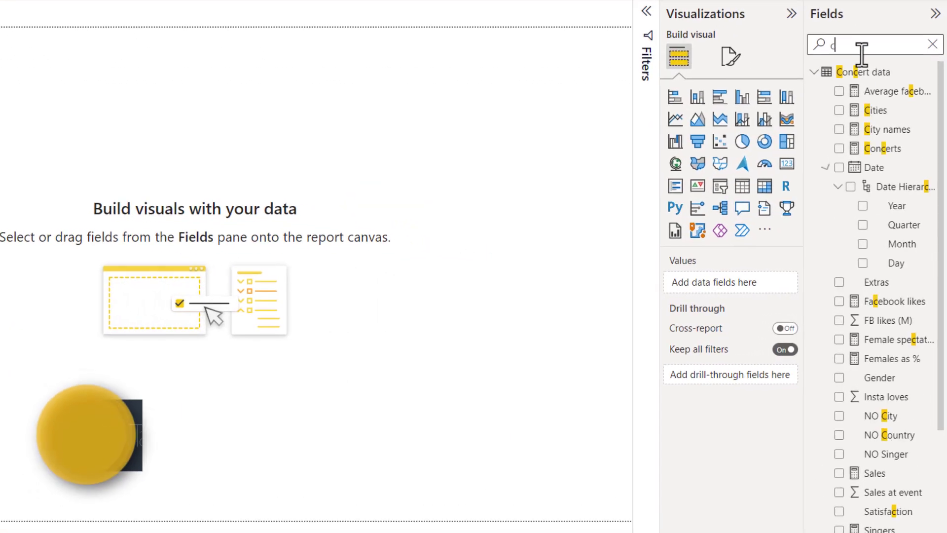
text(city)
click(838, 145)
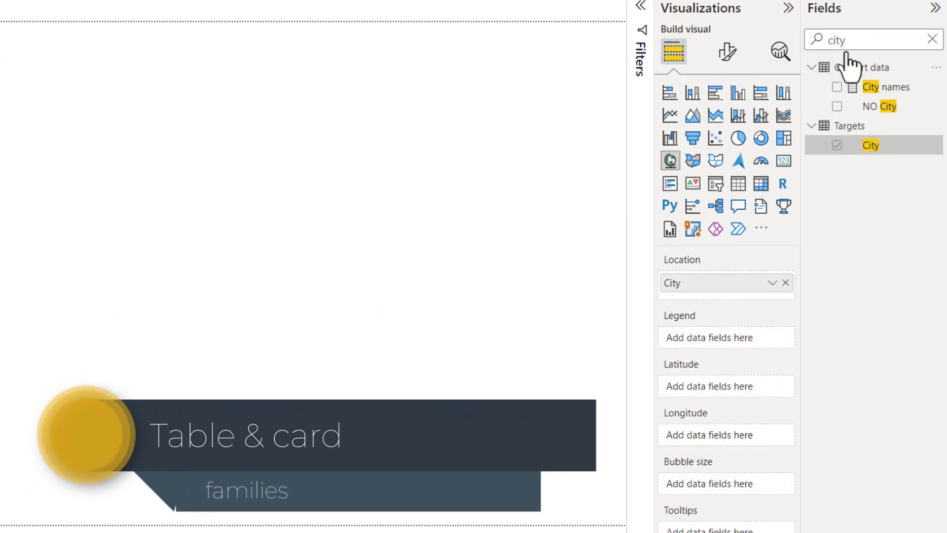
text(sales)
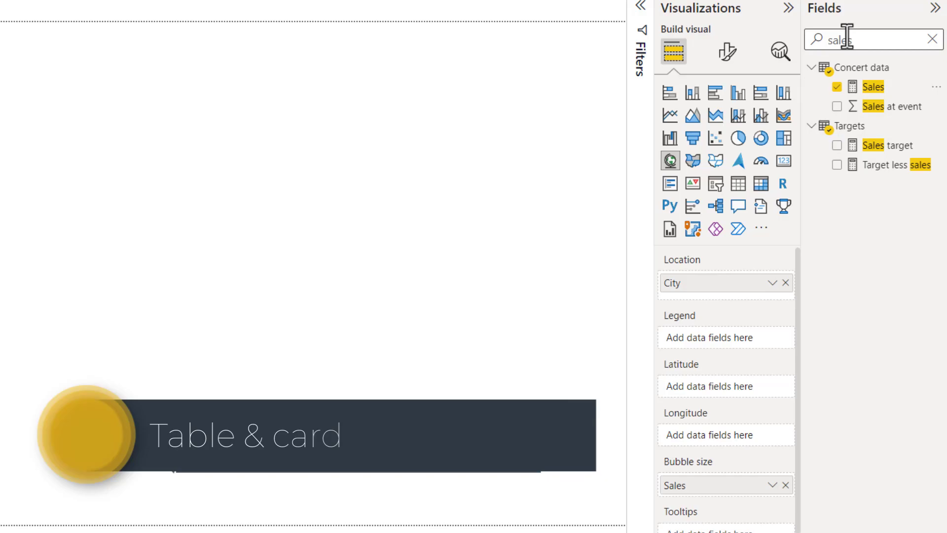
double_click(845, 39)
text(gend)
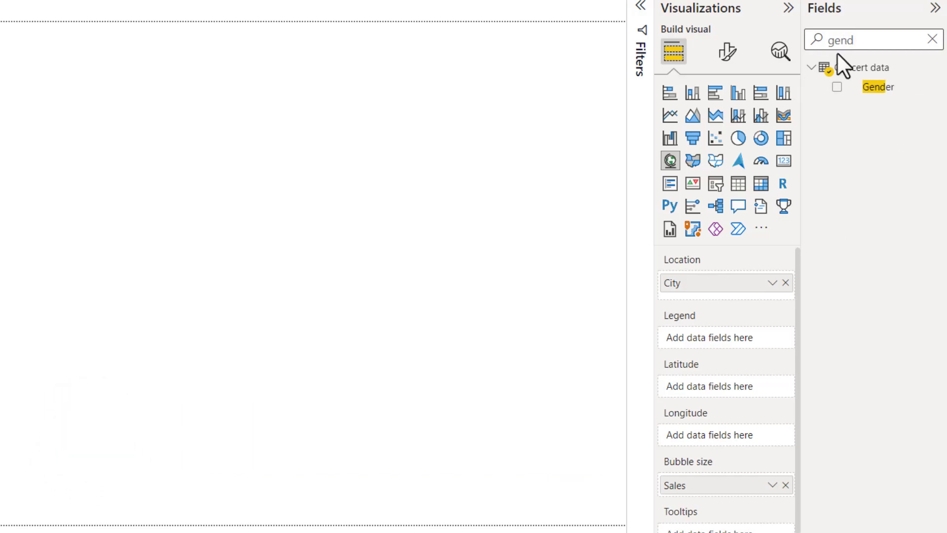
click(837, 86)
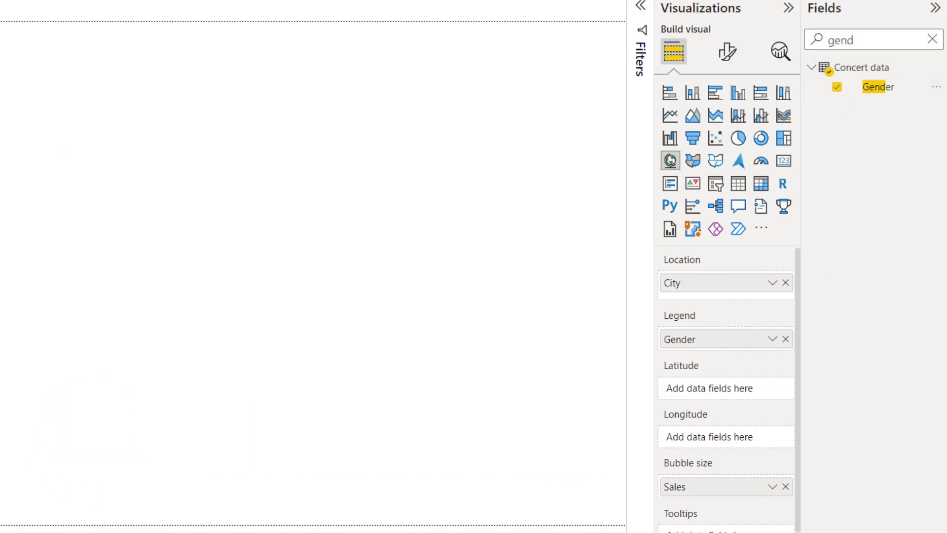
Step: Move the visual to the top right, make it a table, and place Gender before Sales
drag(395, 127, 624, 116)
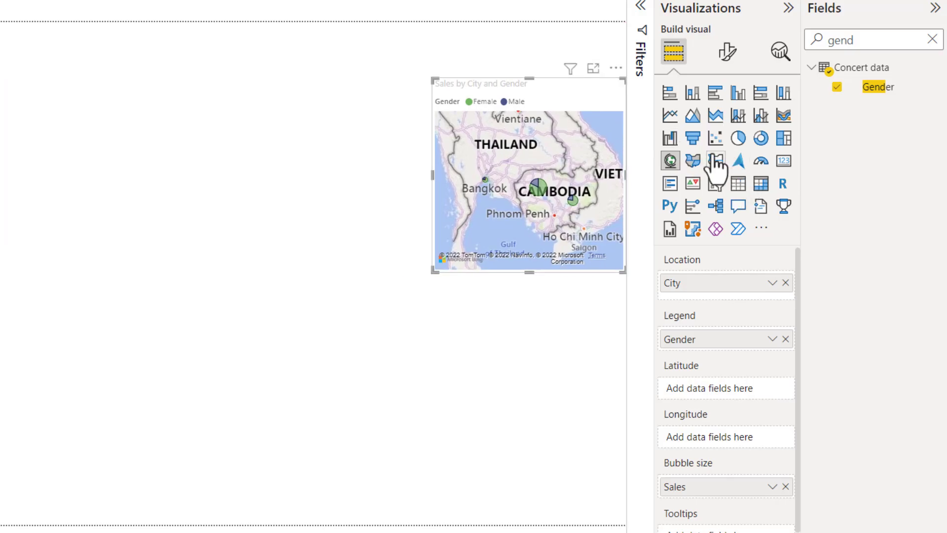
click(740, 187)
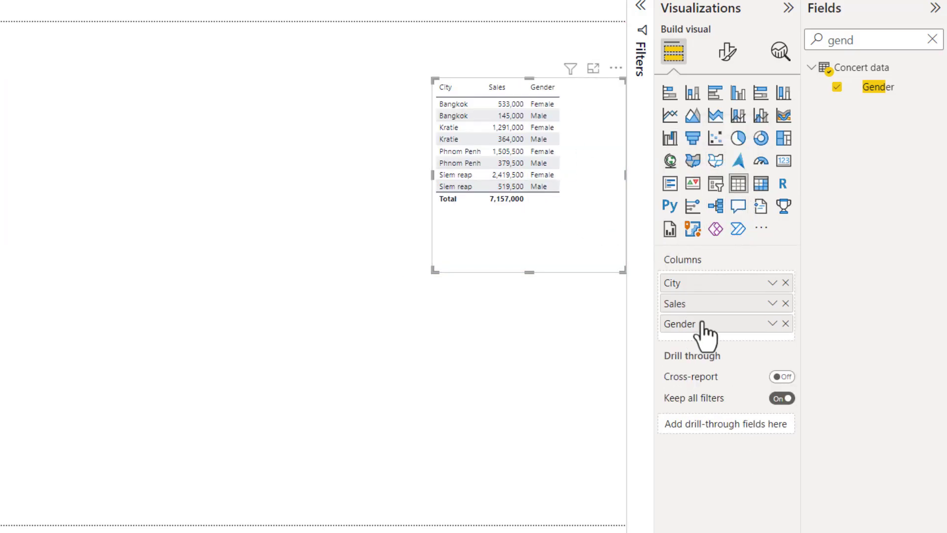
drag(708, 313, 707, 331)
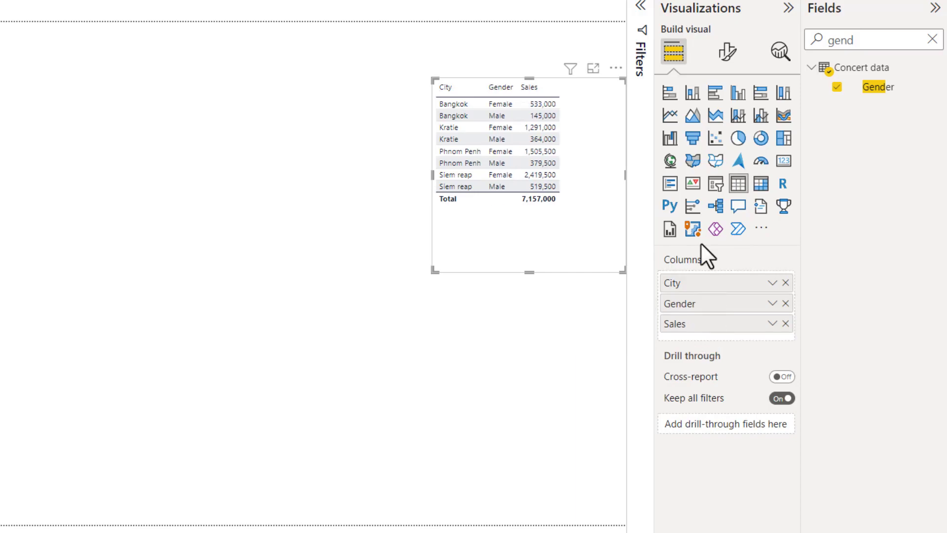
Step: Apply the Sparse style preset to the City/Gender/Sales table
click(727, 51)
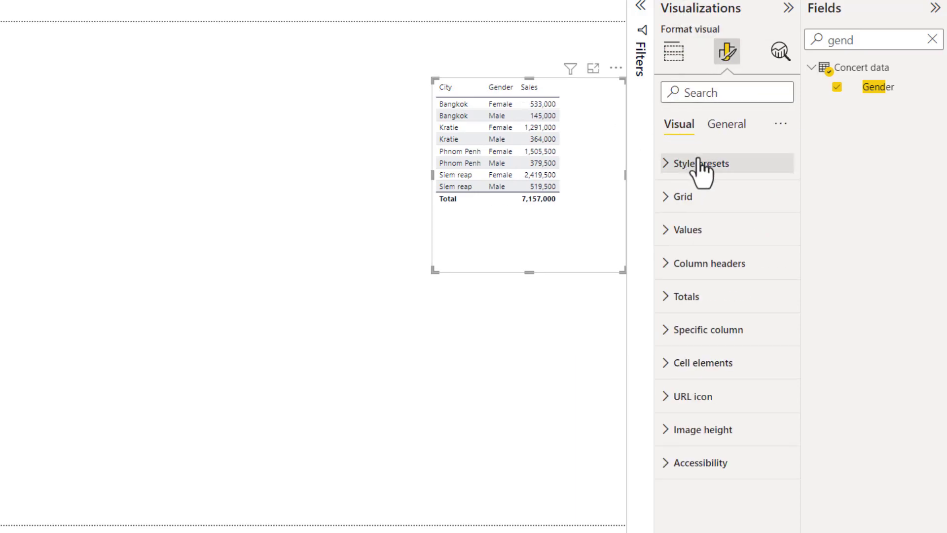
click(703, 165)
click(719, 198)
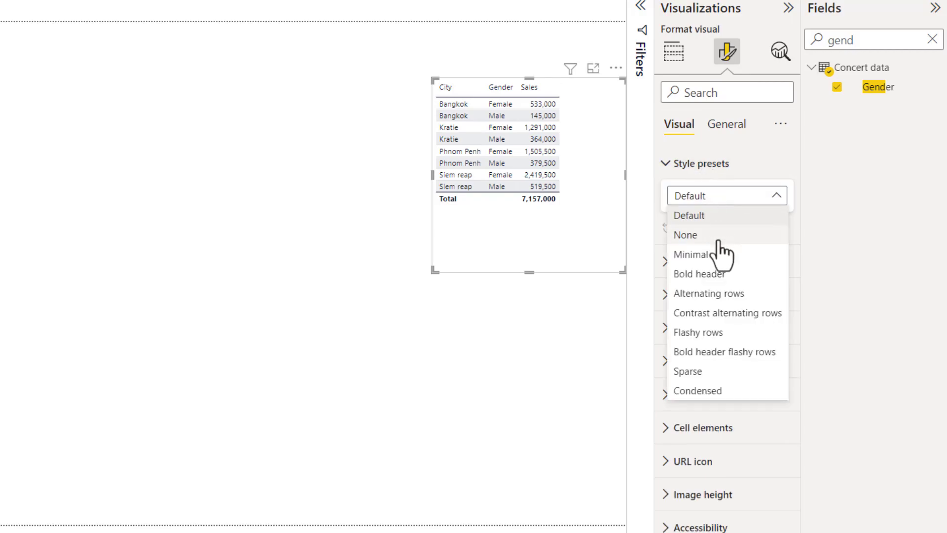
click(712, 373)
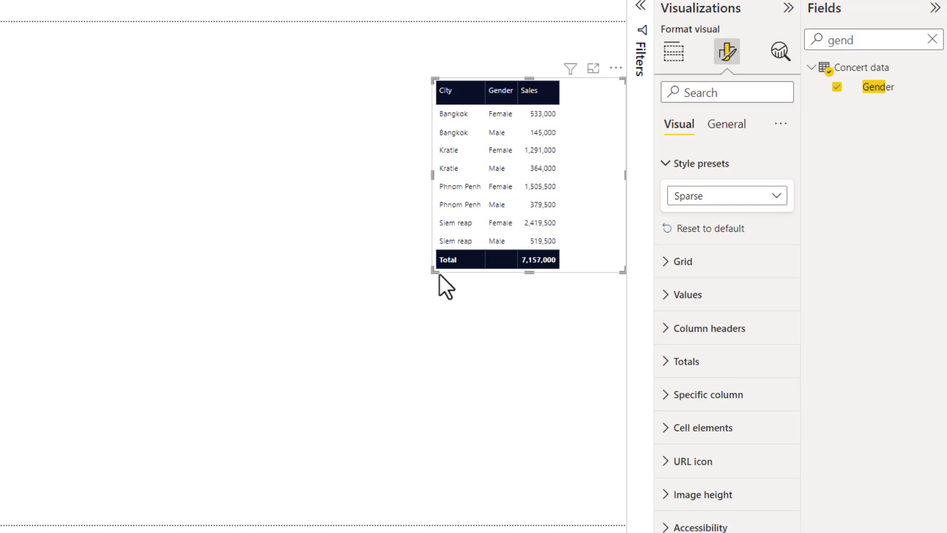
Step: Reshape the table and set its global font size to 11
drag(439, 273, 485, 300)
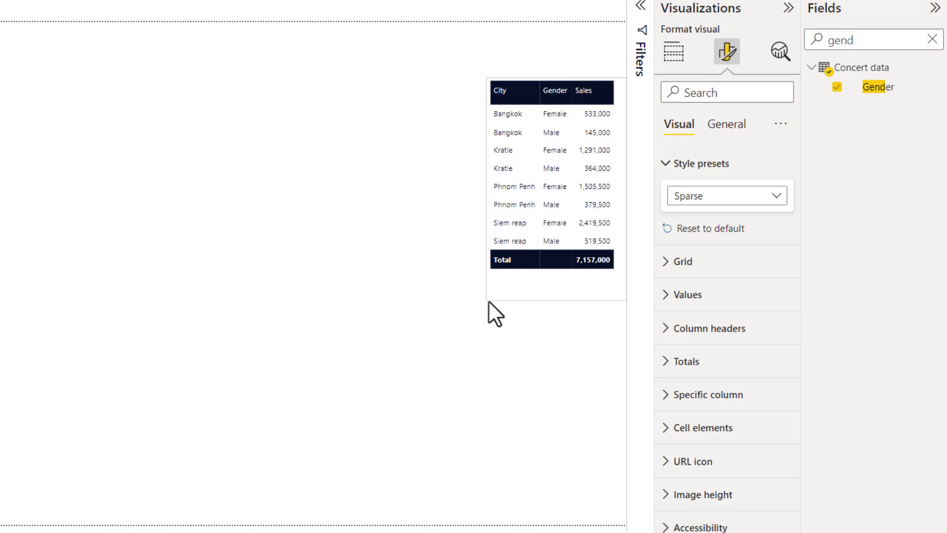
click(721, 94)
text(size)
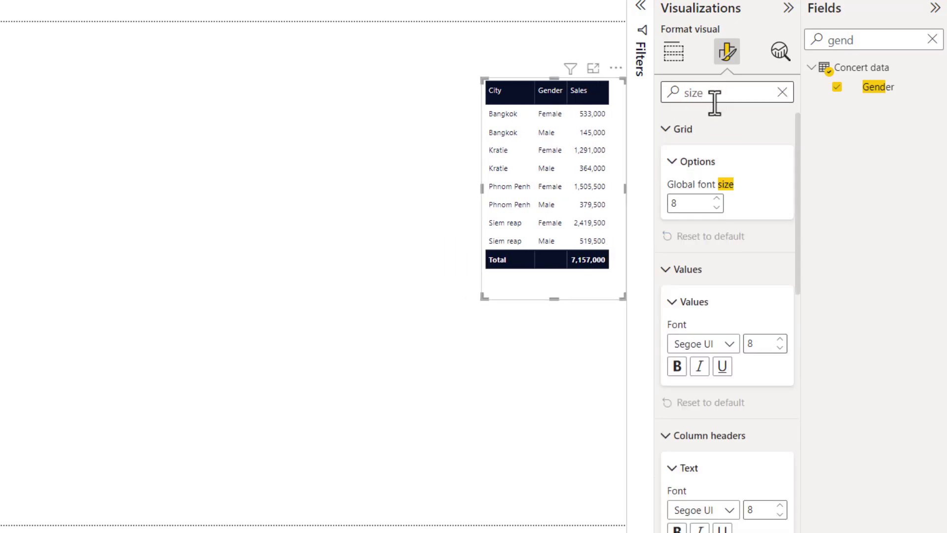
drag(688, 205, 662, 205)
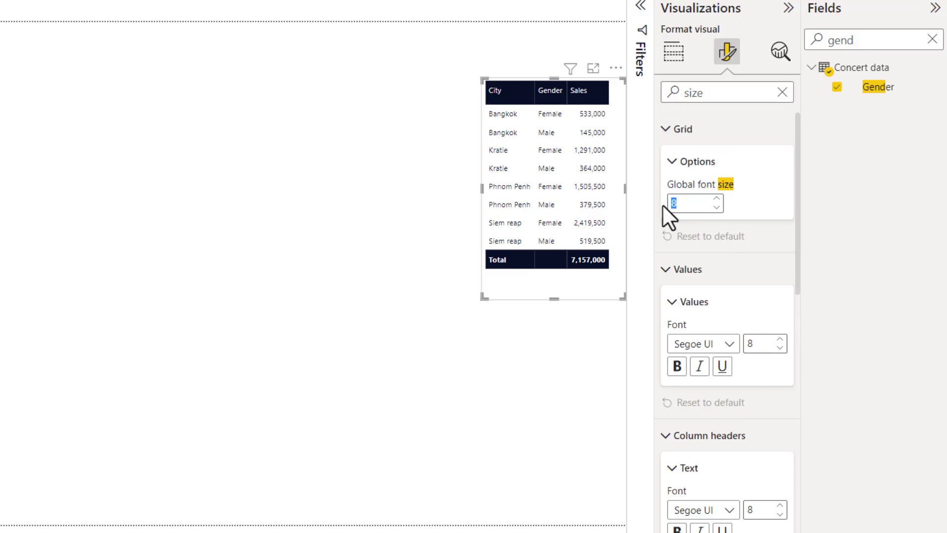
text(11)
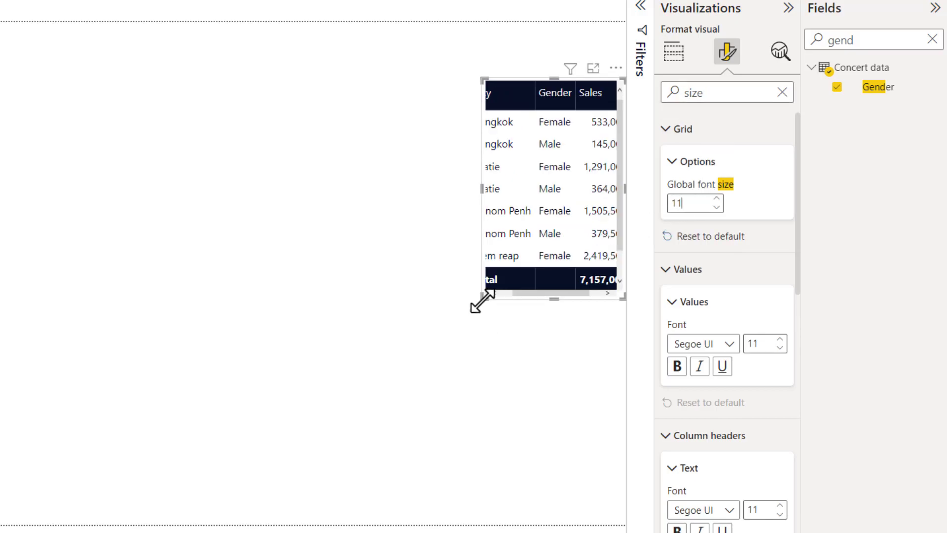
drag(482, 300, 429, 324)
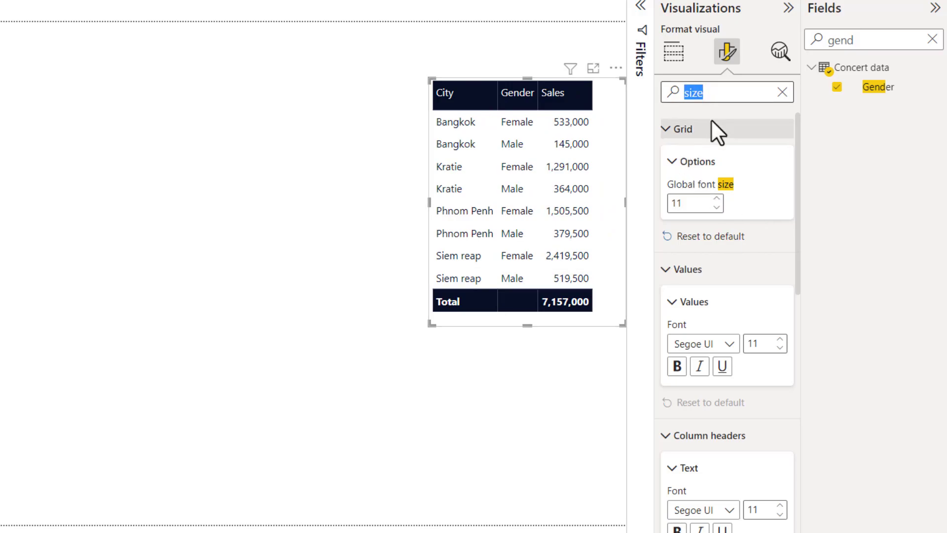
Step: Set the table's row padding to 8
text(padd)
double_click(680, 203)
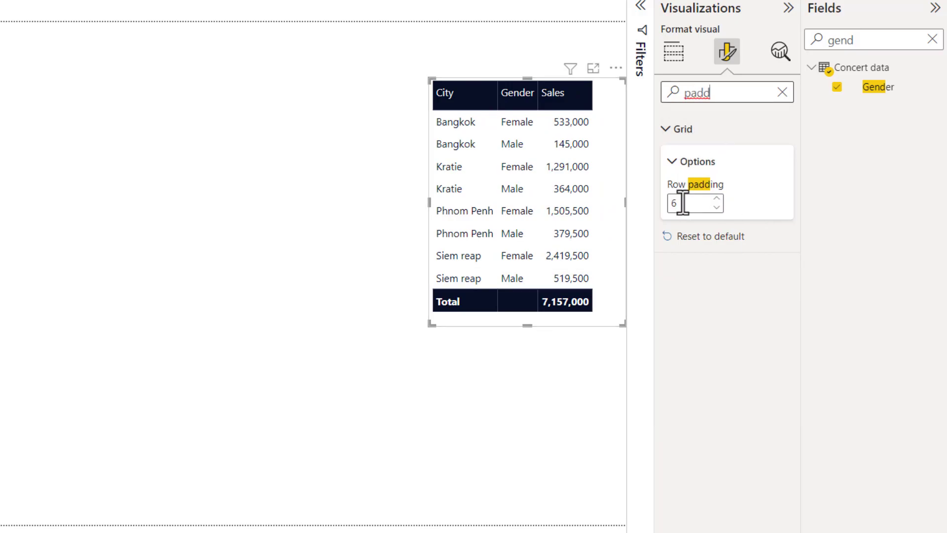
text(8)
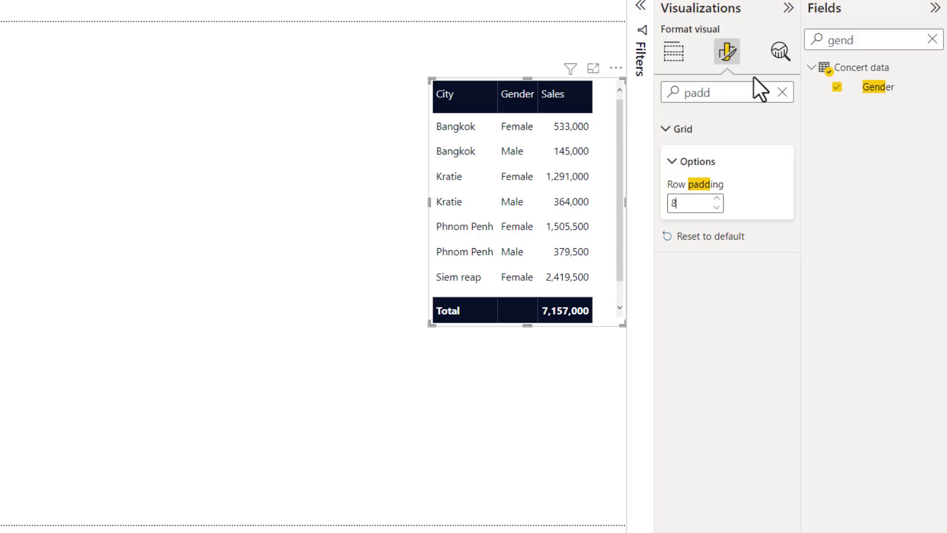
Step: Try and undo the Default style, then stretch the table down and left to show every row
click(783, 92)
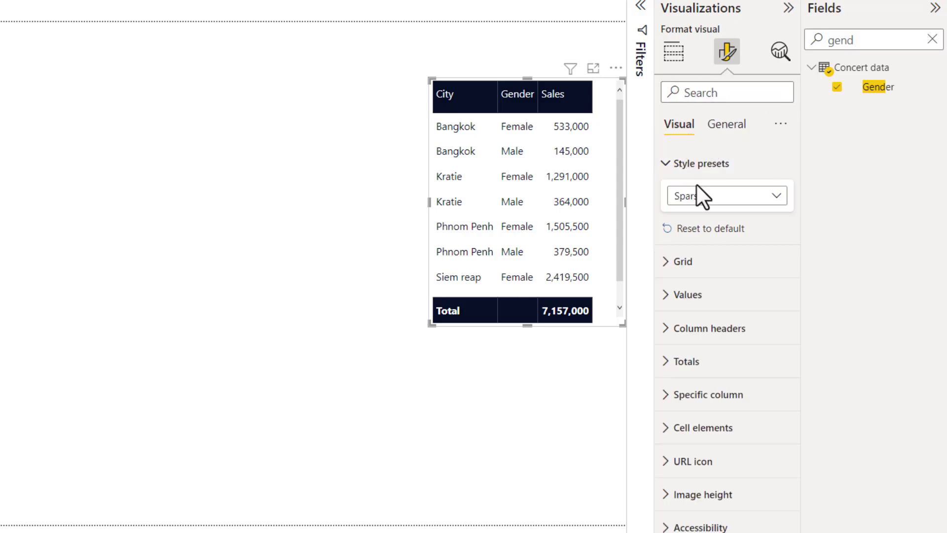
click(697, 187)
click(714, 221)
click(714, 228)
key(ctrl+z)
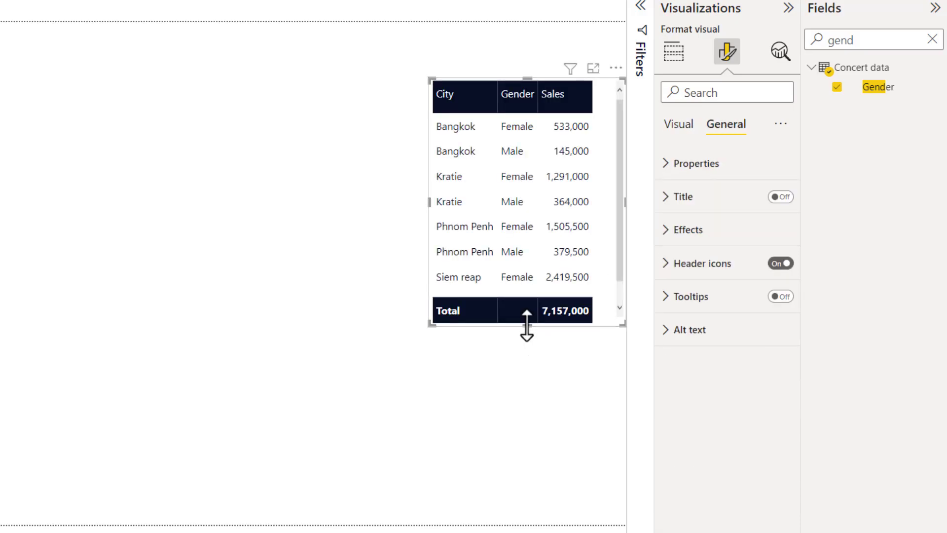
drag(527, 325, 542, 351)
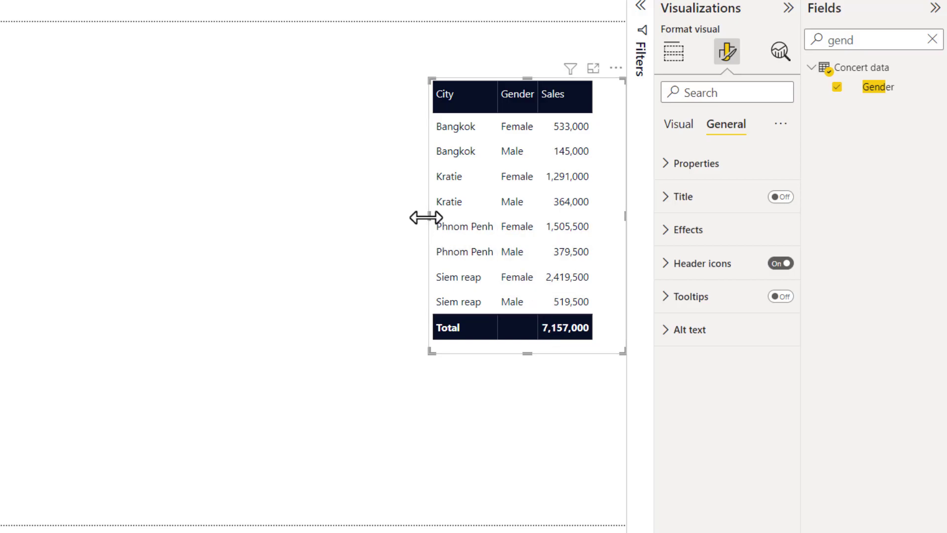
drag(428, 214, 394, 217)
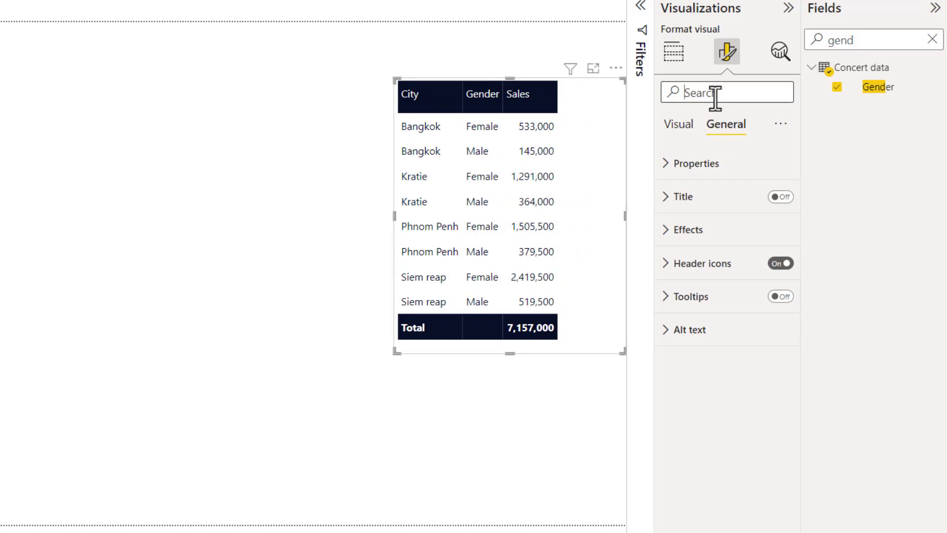
Step: Add a background colour gradient rule to Sales with a yellow middle colour
click(679, 121)
click(676, 52)
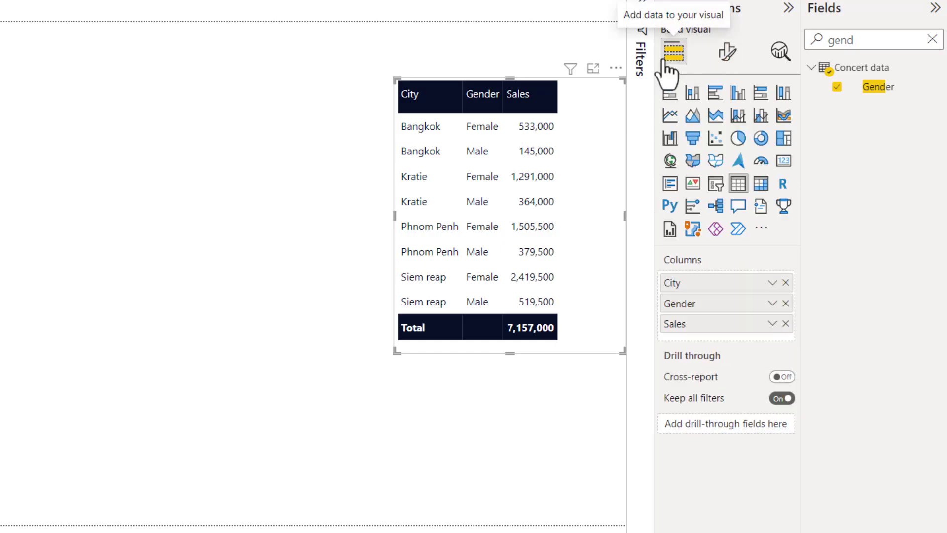
click(772, 324)
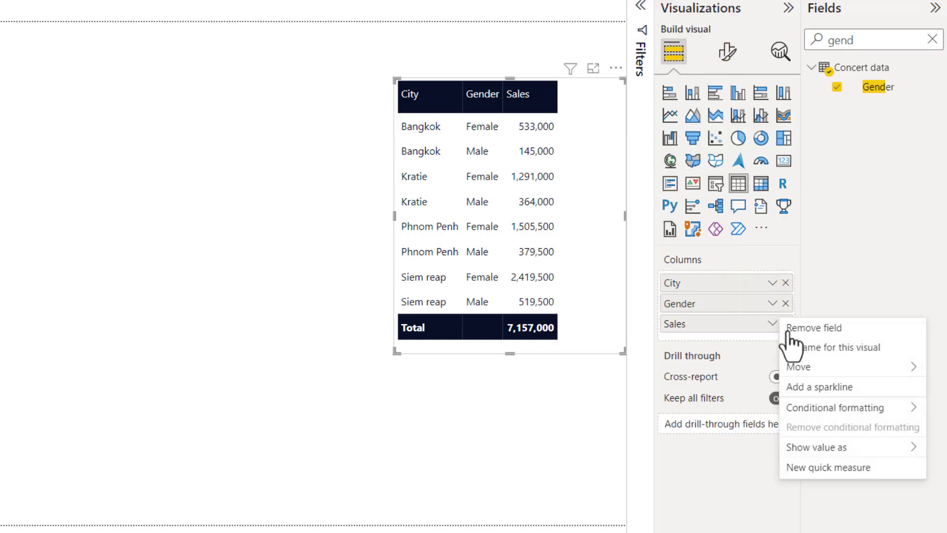
mouse_move(861, 410)
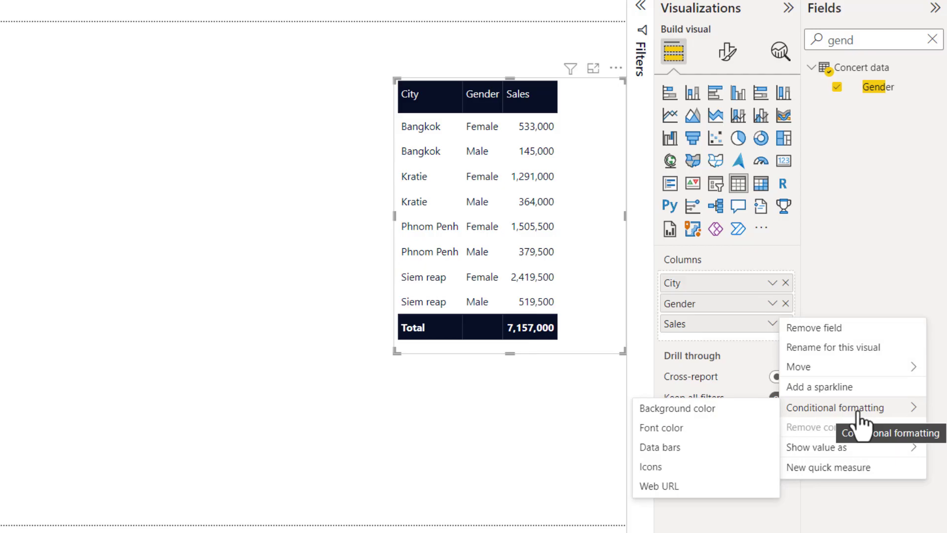
click(710, 410)
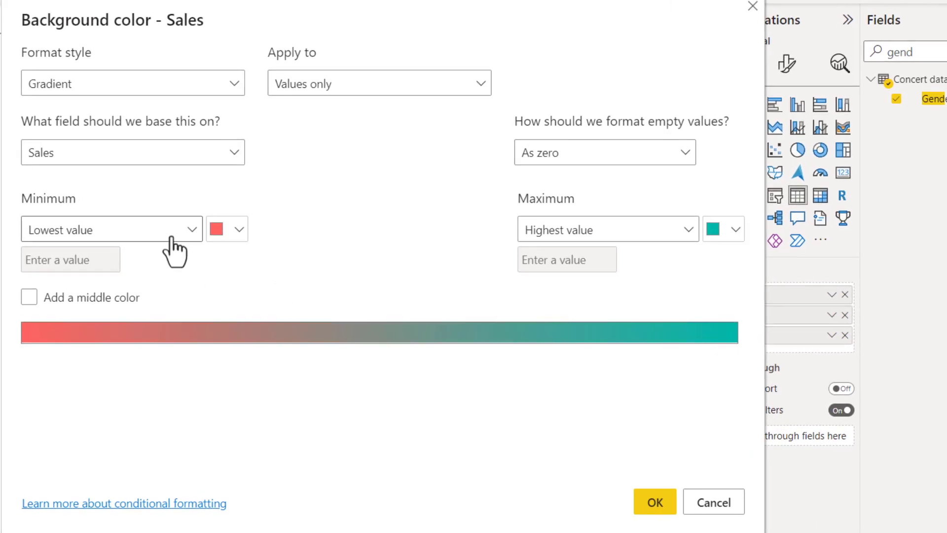
click(29, 298)
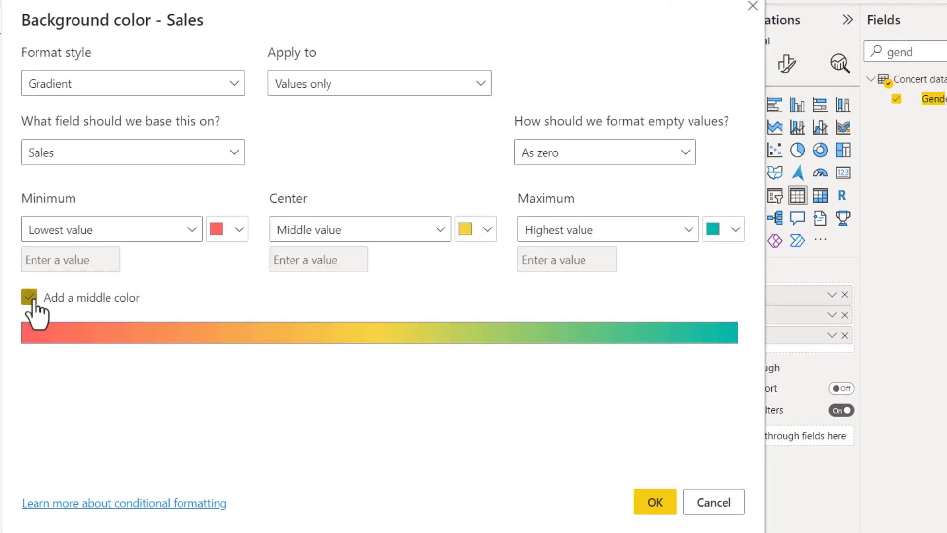
click(654, 503)
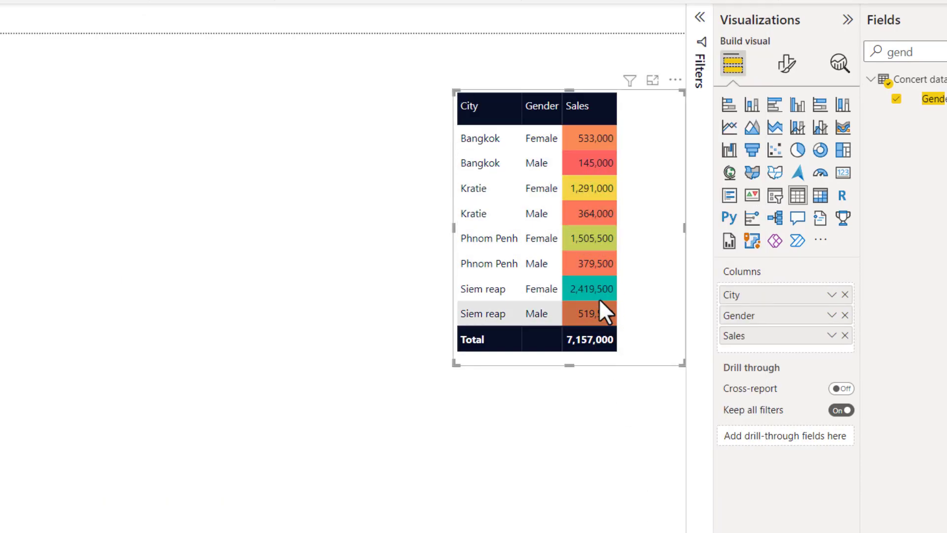
Step: Add a Sales sparkline column with Month as its X-axis
click(832, 335)
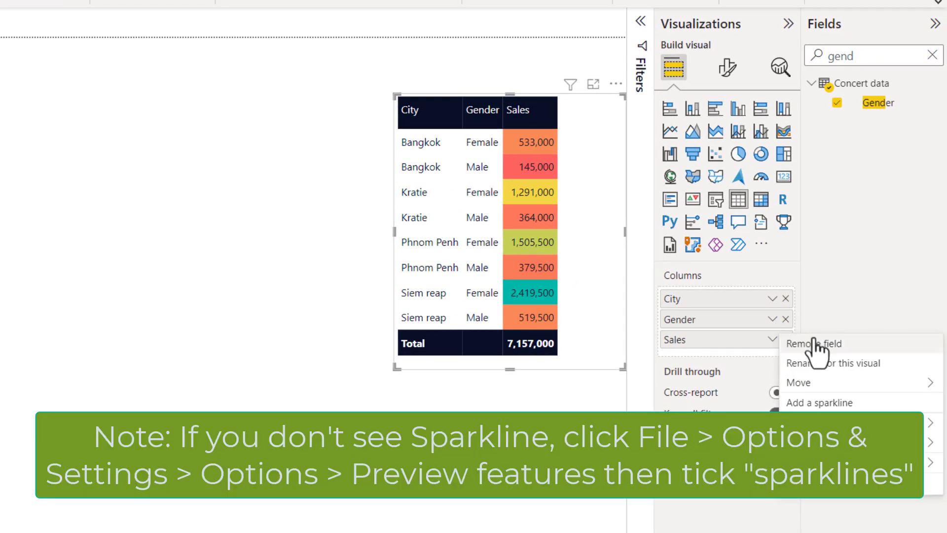
click(841, 404)
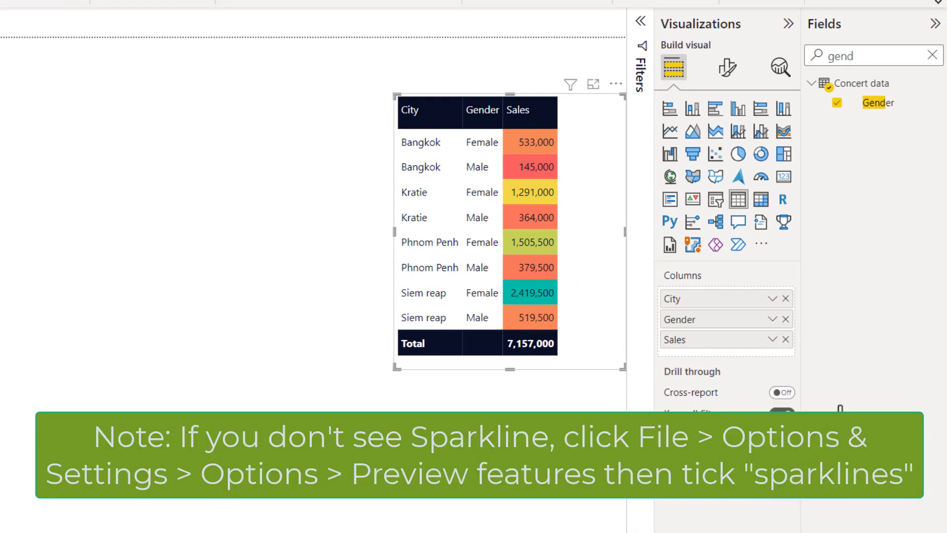
click(306, 283)
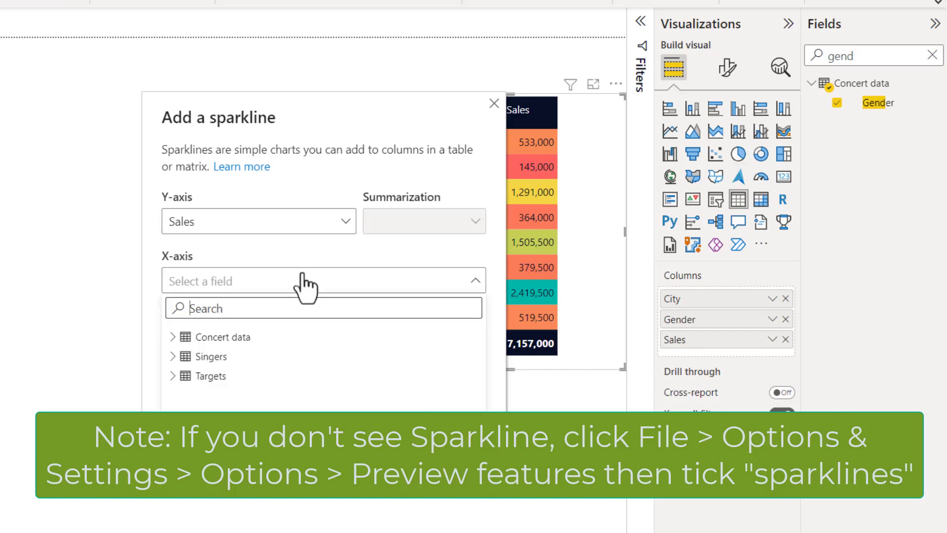
text(mon)
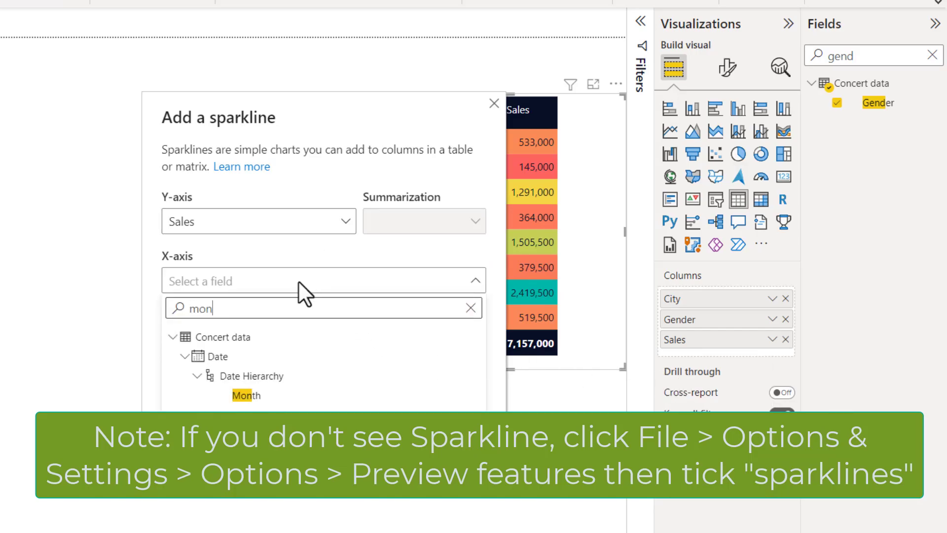
click(264, 394)
click(455, 405)
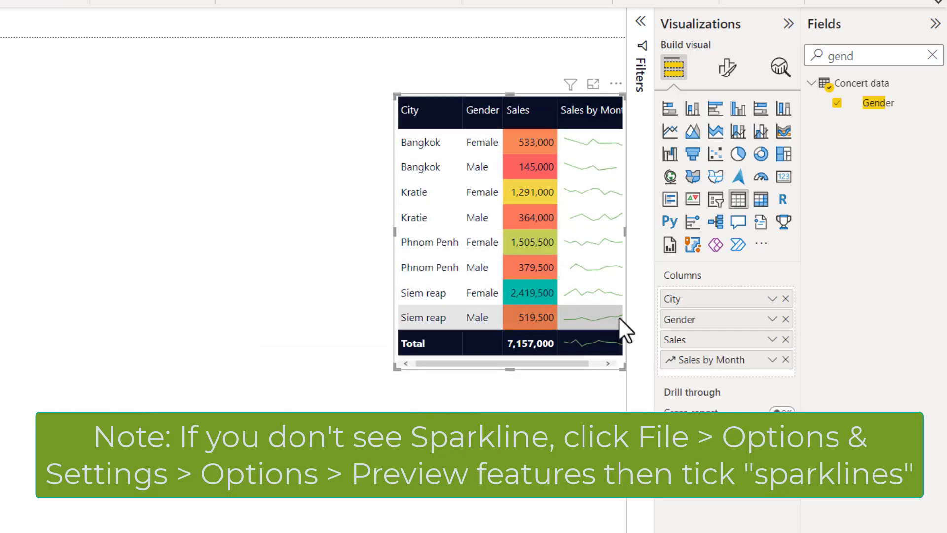
Step: Rename the Sales by Month column to 'Sales trend'
double_click(703, 360)
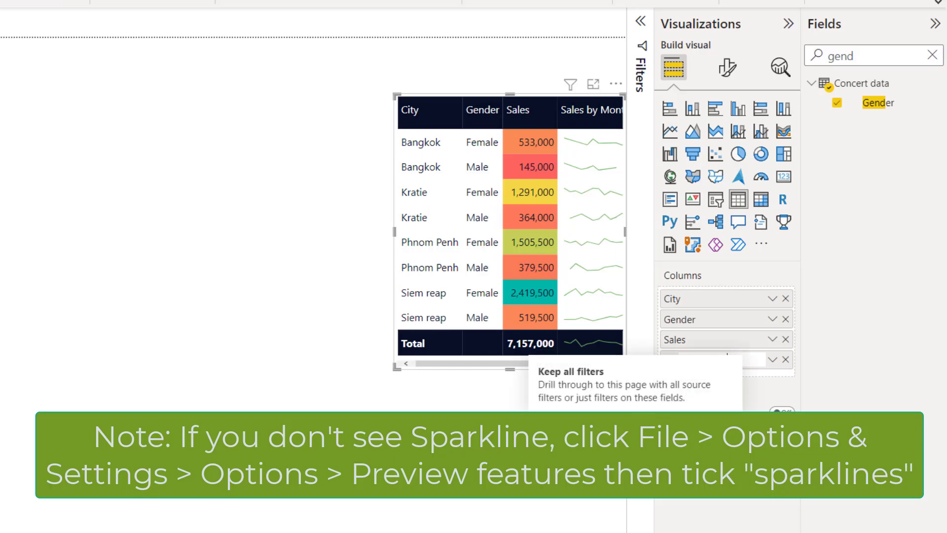
text(Sales trend)
key(Return)
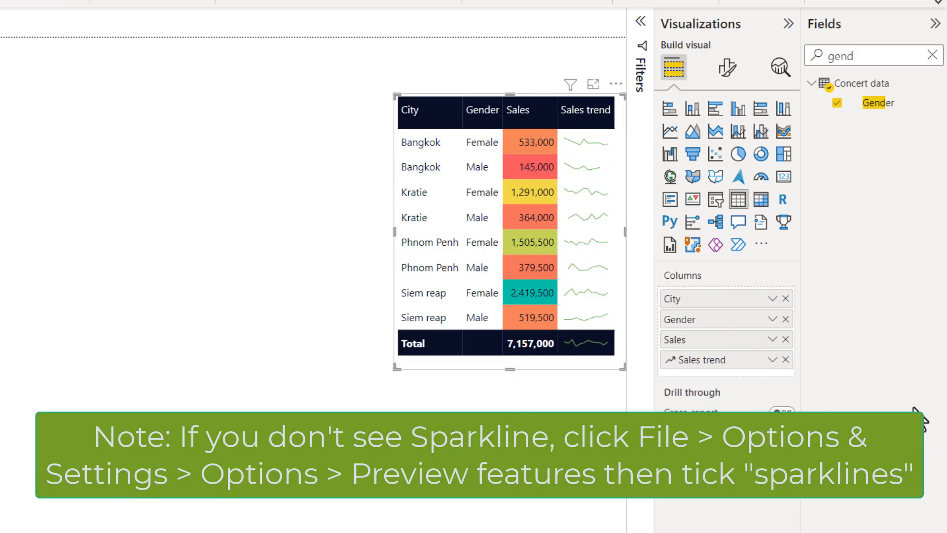
Step: Turn on highest, lowest and isolated sparkline markers, then move the table higher
click(727, 69)
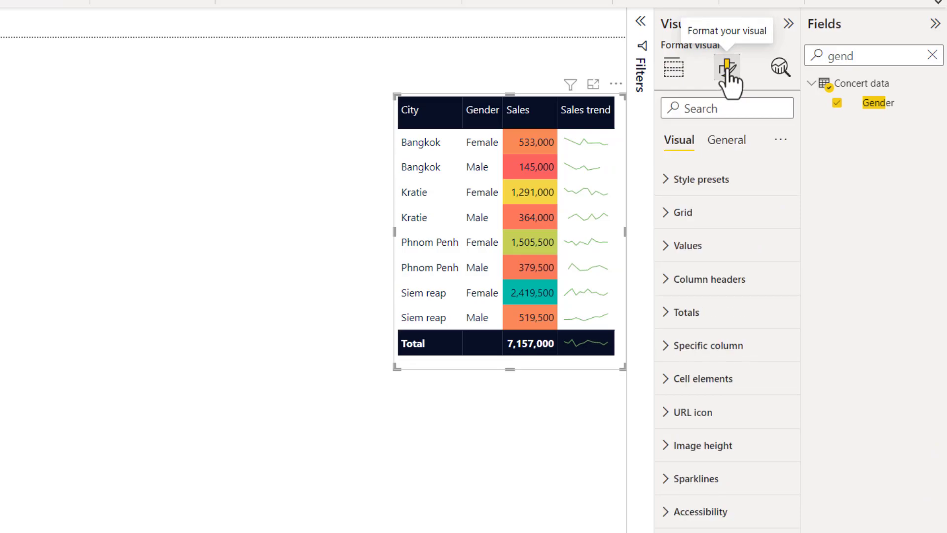
click(688, 478)
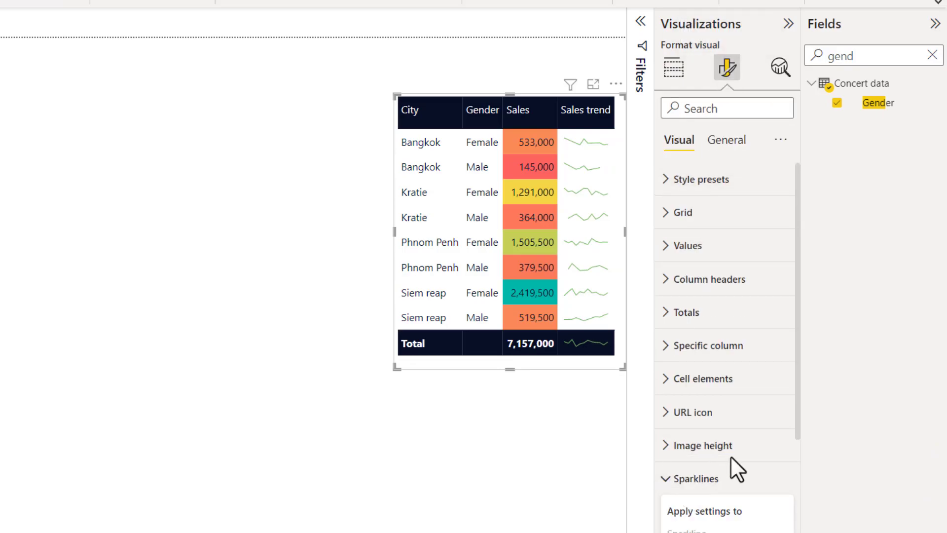
scroll(730, 456, down, 5)
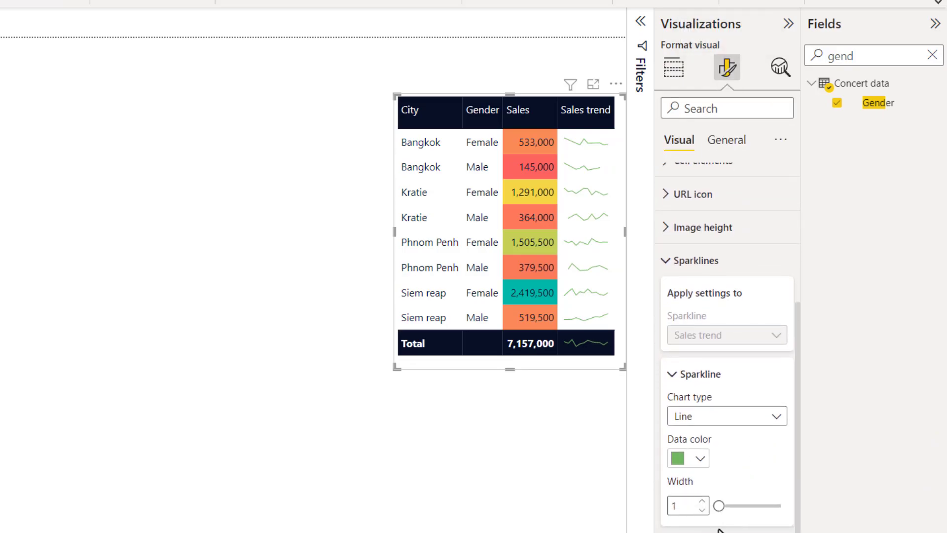
scroll(672, 522, down, 5)
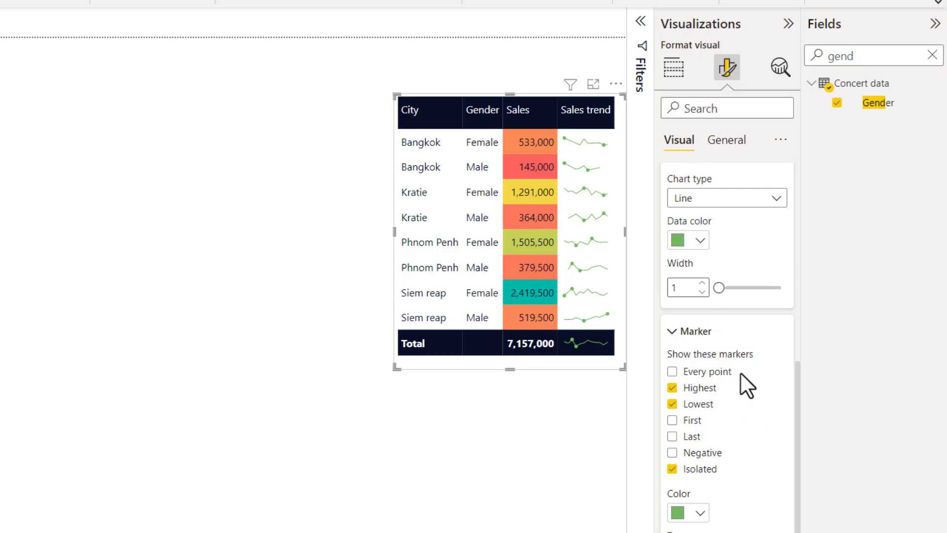
scroll(720, 320, up, 10)
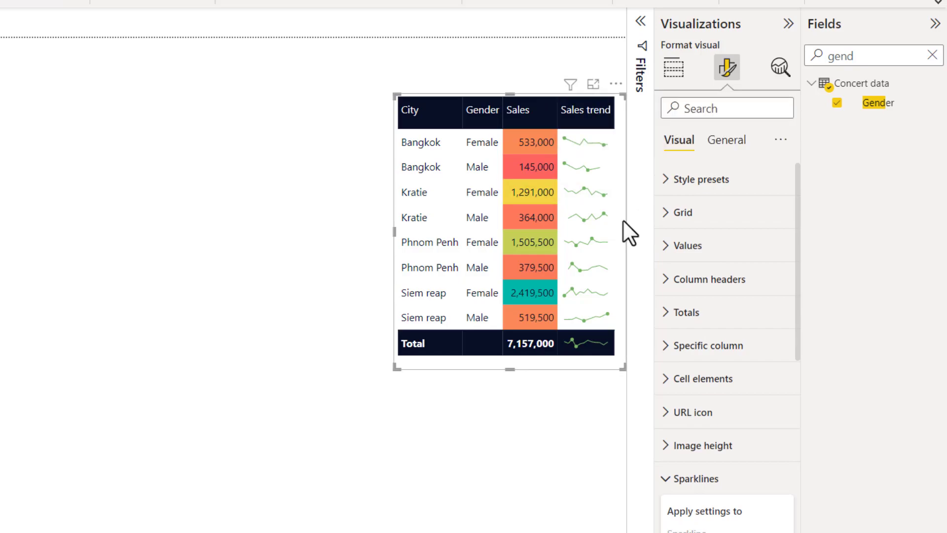
drag(623, 219, 629, 177)
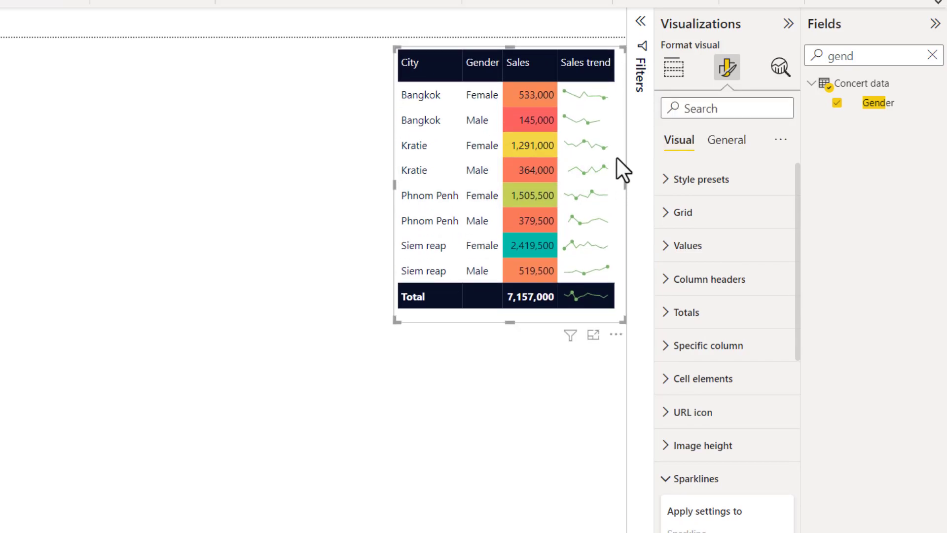
Step: Copy and paste the City/Gender/Sales table
right_click(617, 157)
mouse_move(673, 225)
click(793, 226)
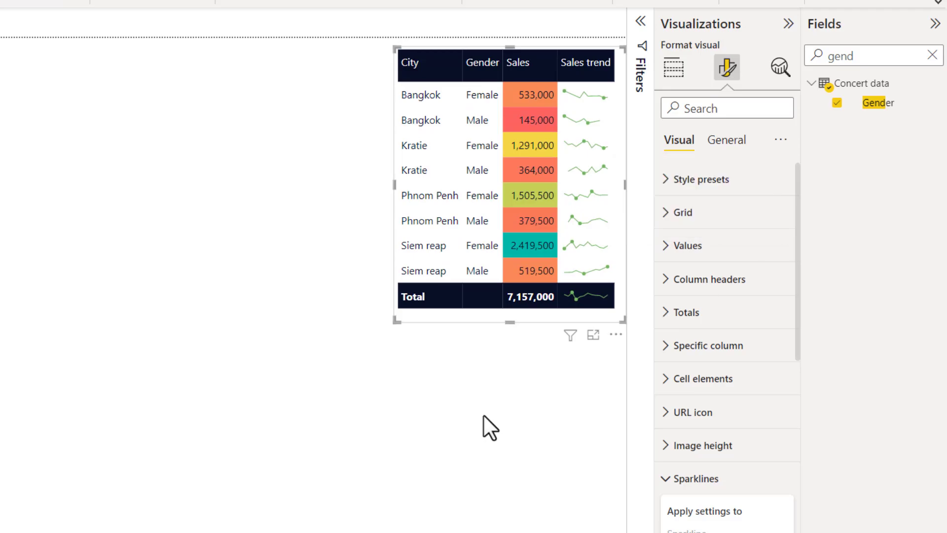
click(486, 406)
click(419, 314)
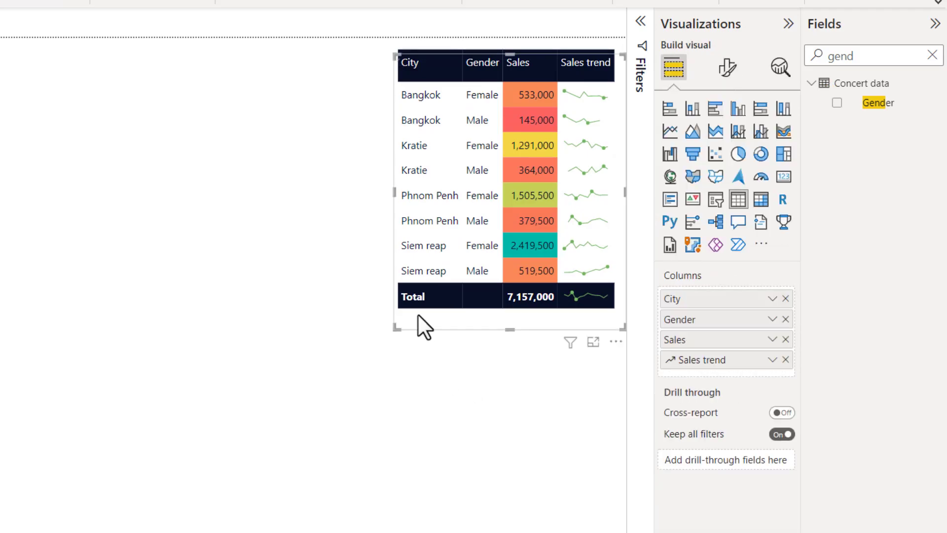
key(ctrl+v)
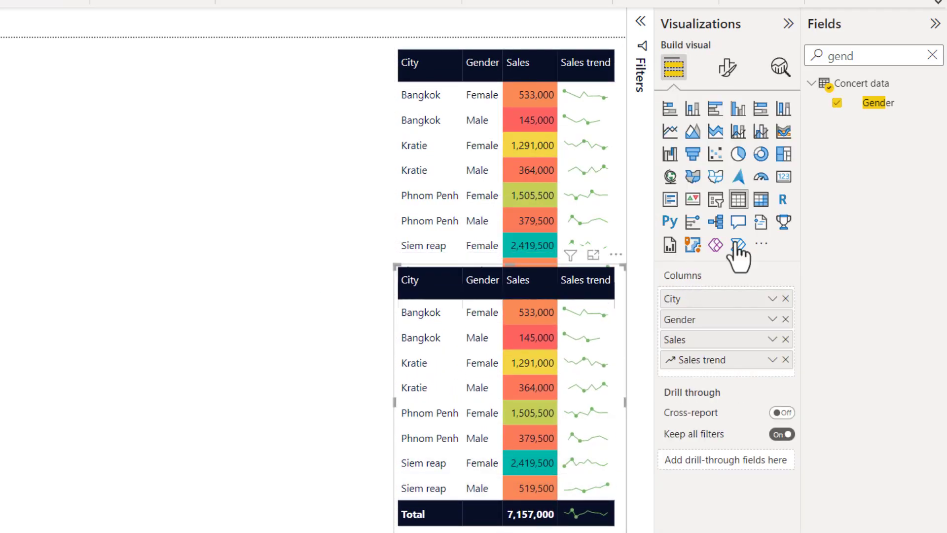
Step: Convert the copy to a matrix below the first table, dropping the Sales trend sparkline
click(760, 203)
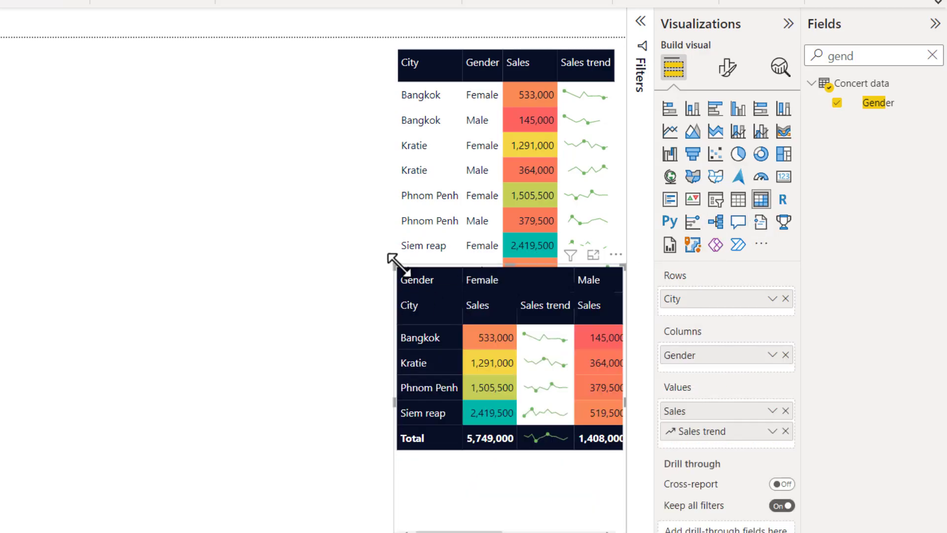
drag(397, 264, 400, 325)
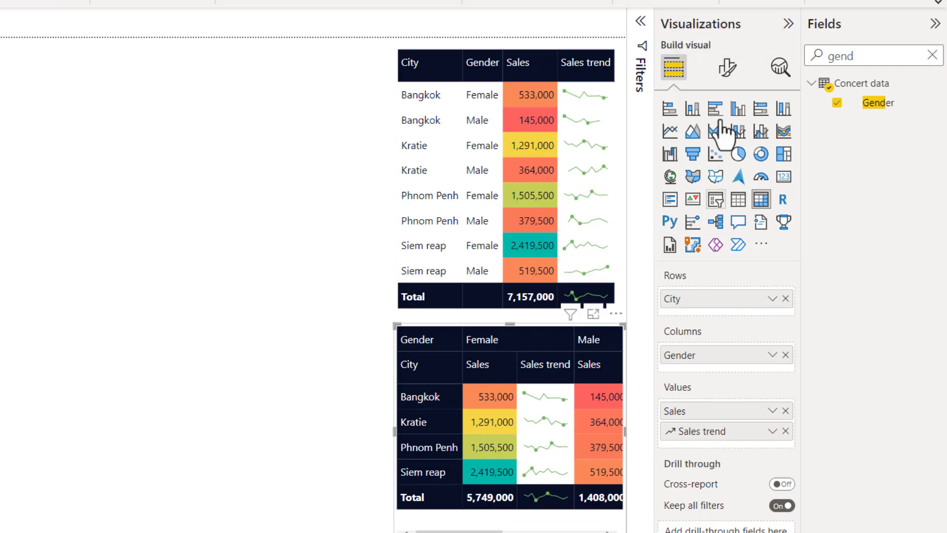
click(786, 431)
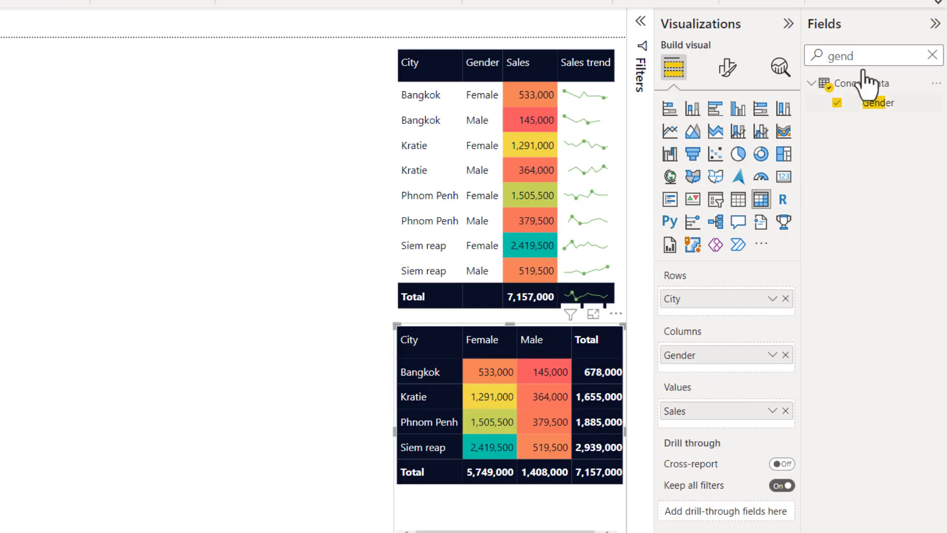
Step: Add Country to the matrix rows above City
click(847, 56)
double_click(848, 56)
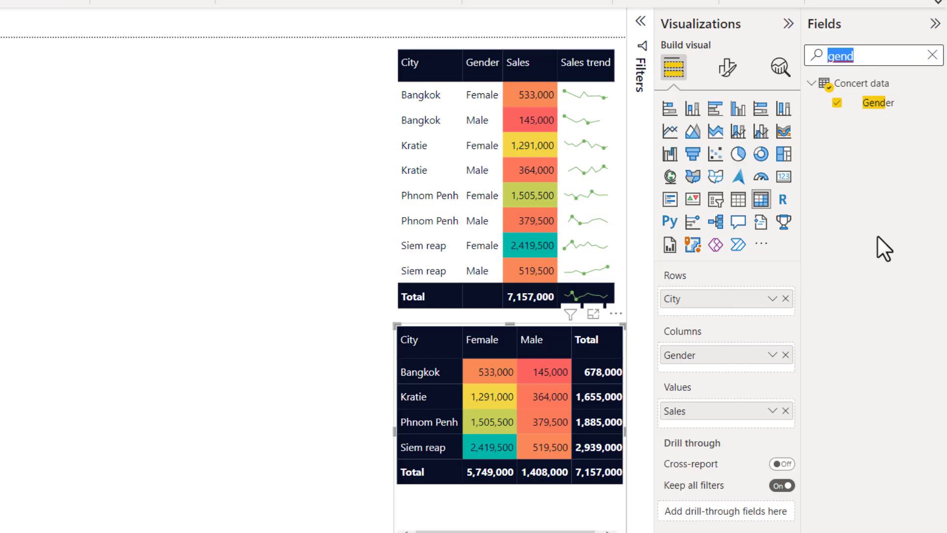
text(coun)
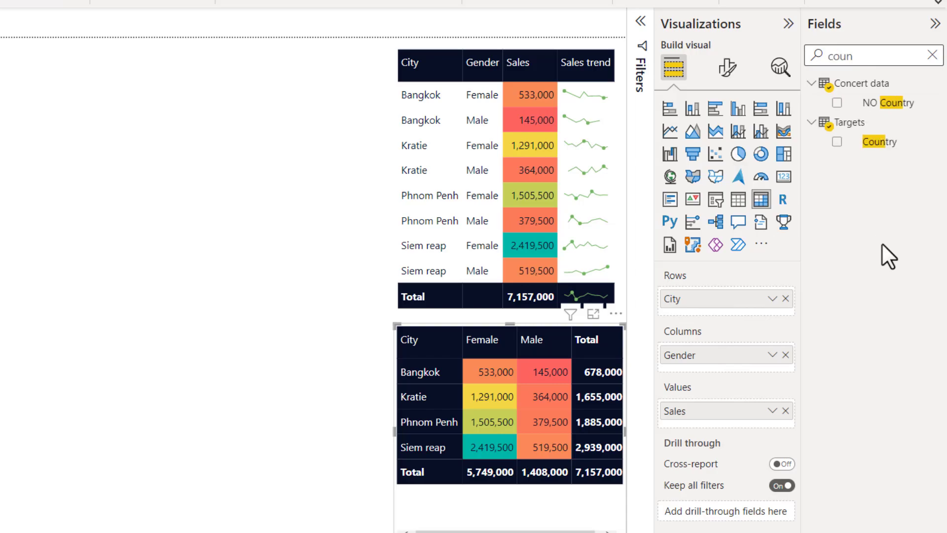
drag(876, 148, 721, 294)
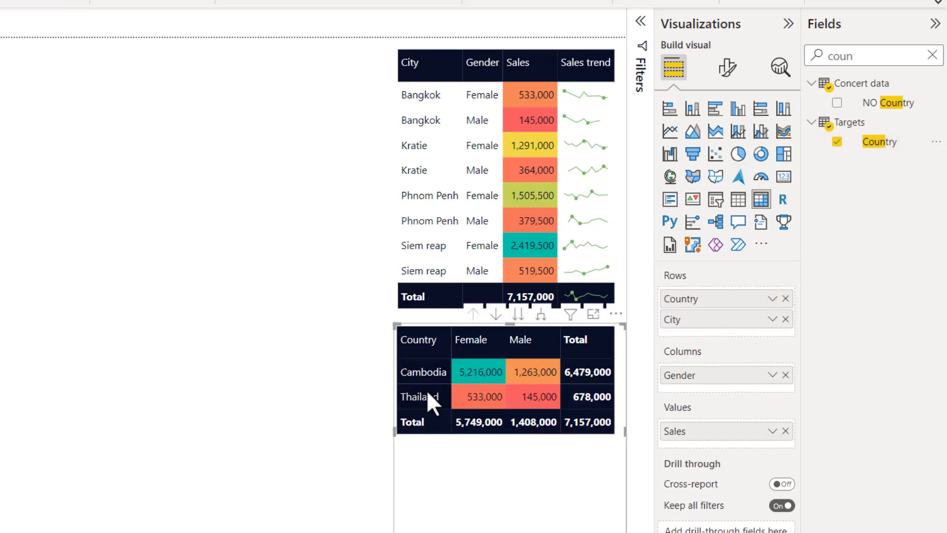
Step: Apply the Minimal style preset to the matrix
click(729, 81)
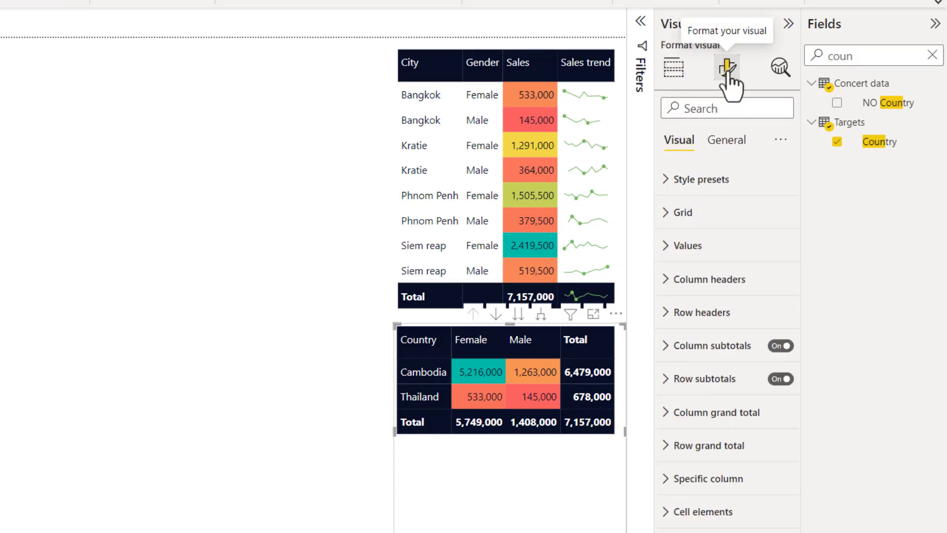
click(709, 192)
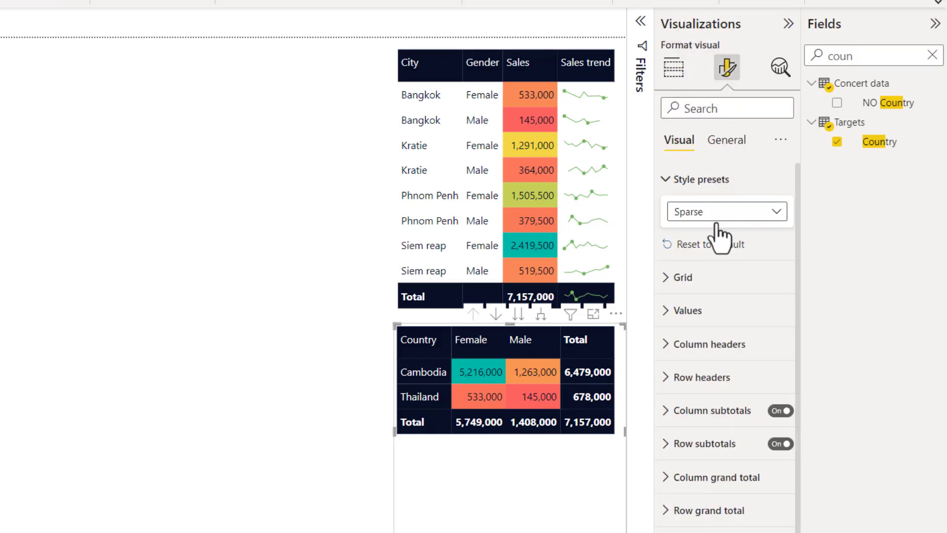
click(722, 225)
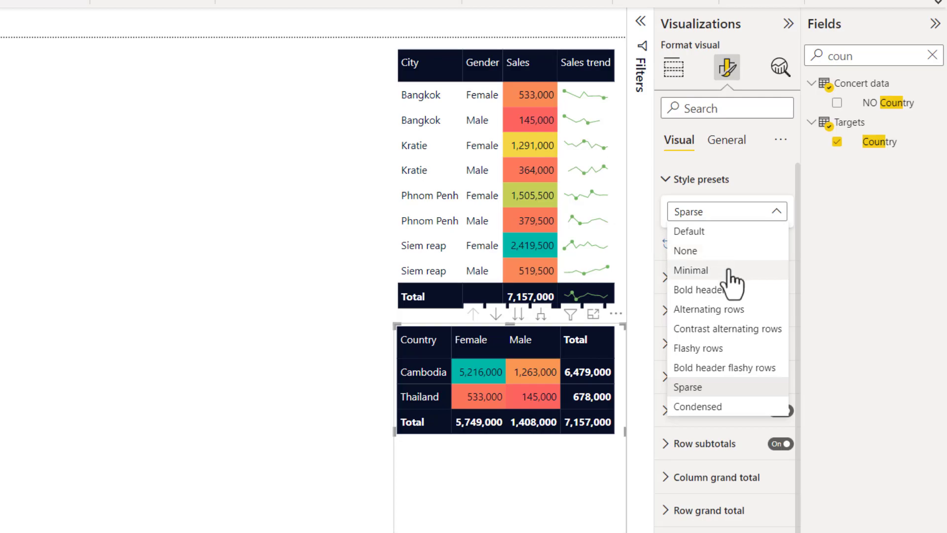
click(728, 271)
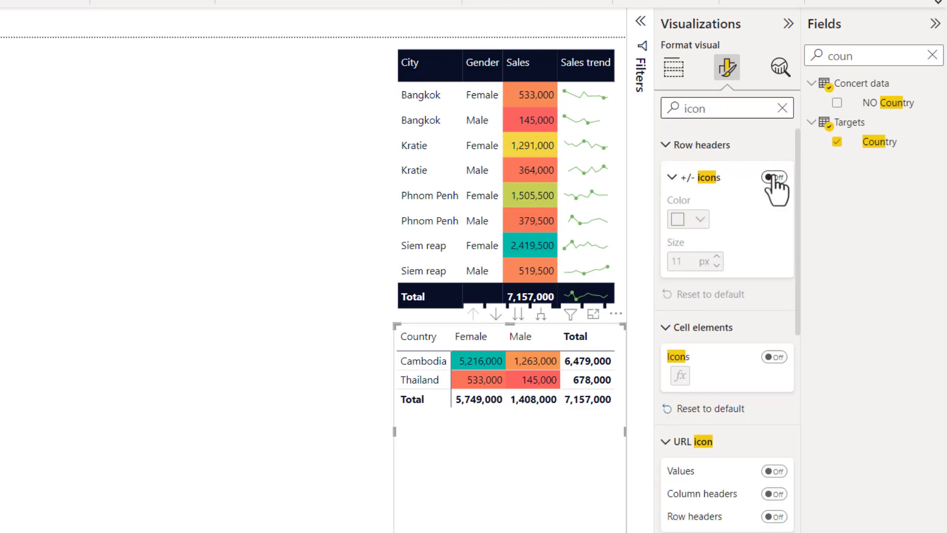
Step: Turn on +/- row header icons, expand Cambodia and Thailand to their cities, and widen the matrix
click(774, 178)
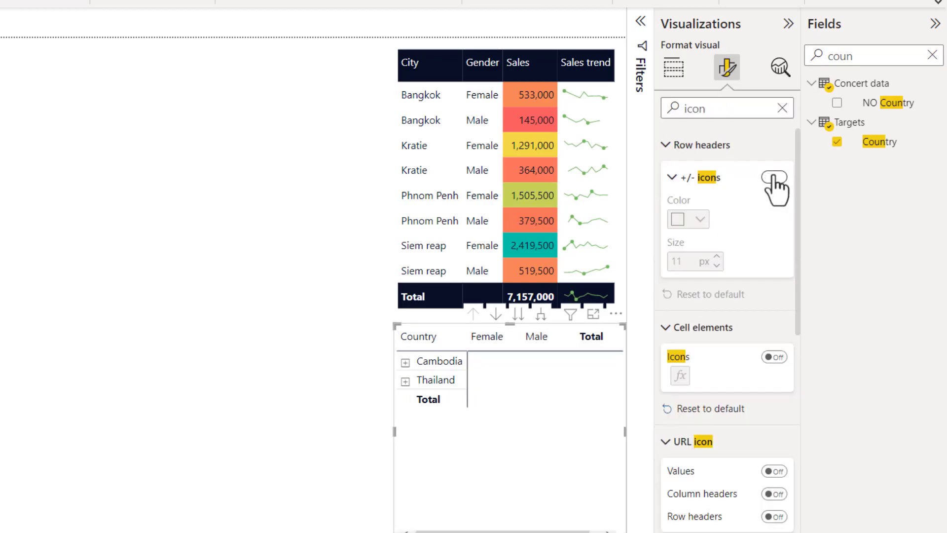
click(405, 363)
click(405, 363)
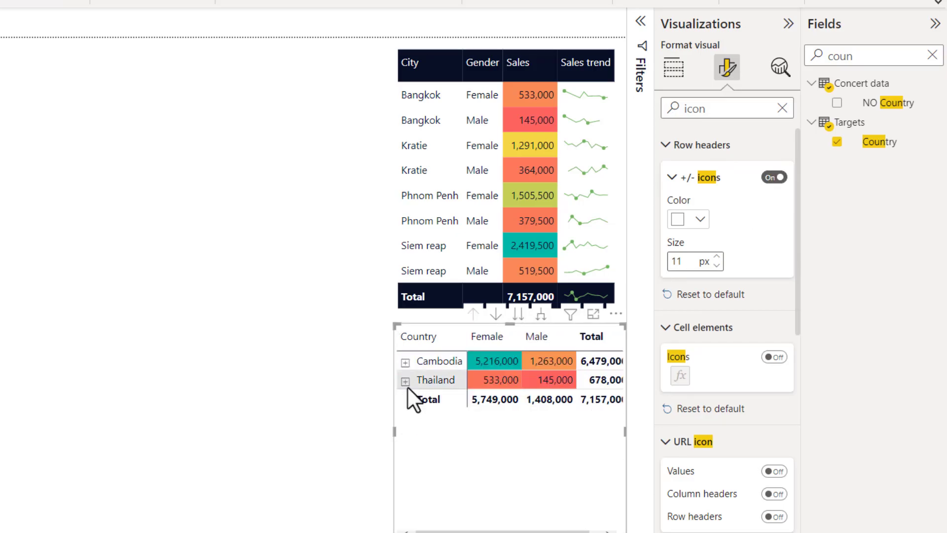
click(405, 381)
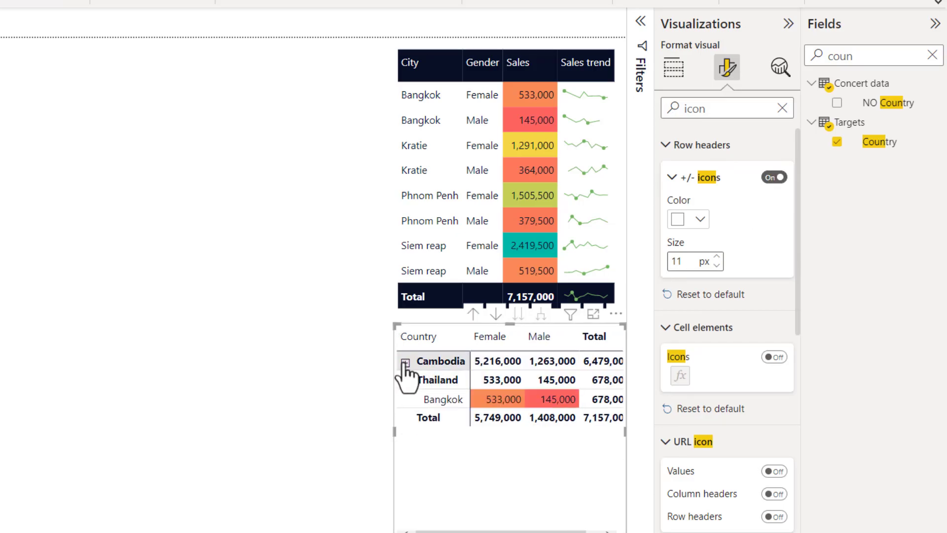
click(405, 363)
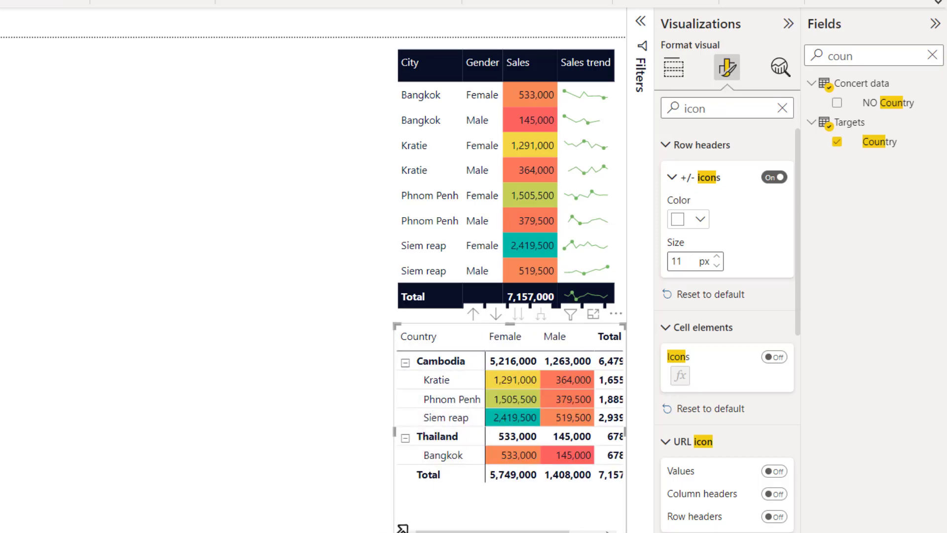
drag(402, 528, 370, 528)
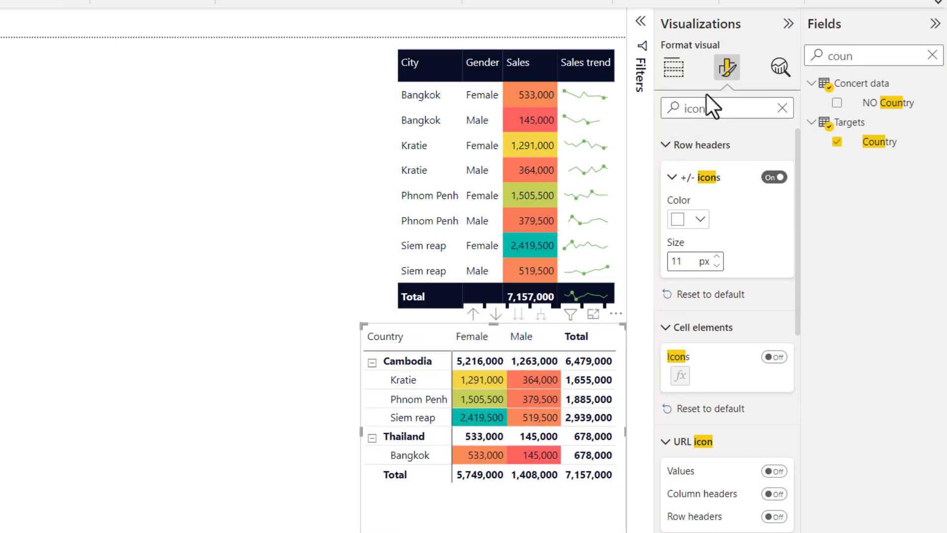
Step: Switch the matrix's Row subtotals off, then search the format pane for 'rows'
double_click(704, 108)
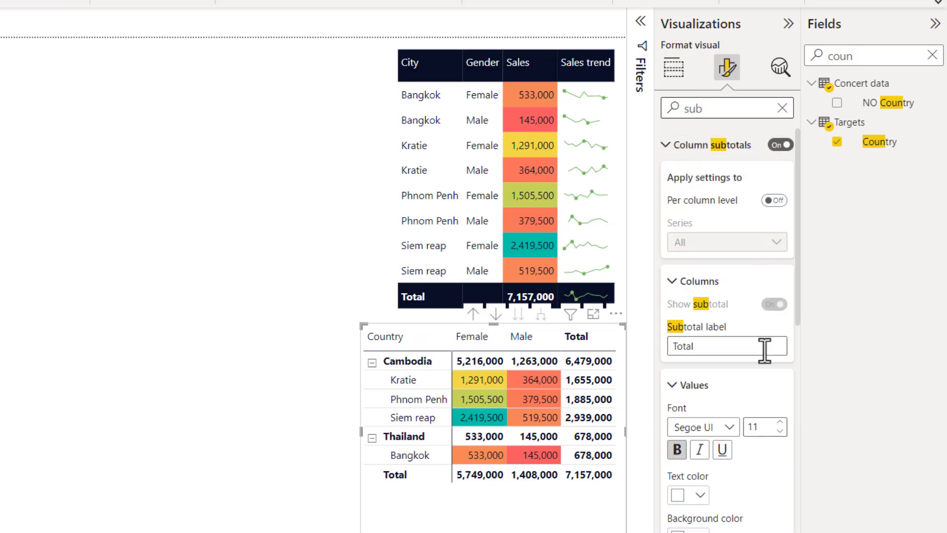
scroll(733, 374, down, 10)
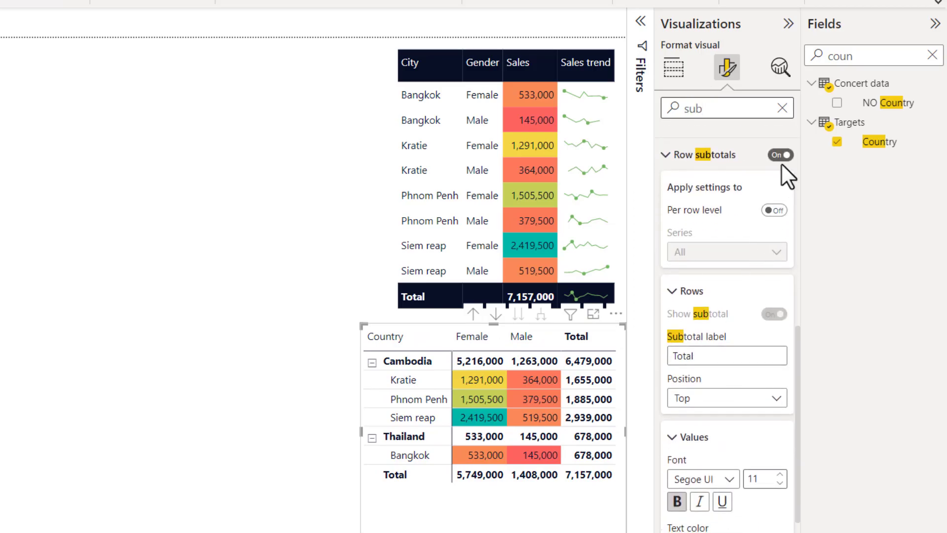
click(780, 156)
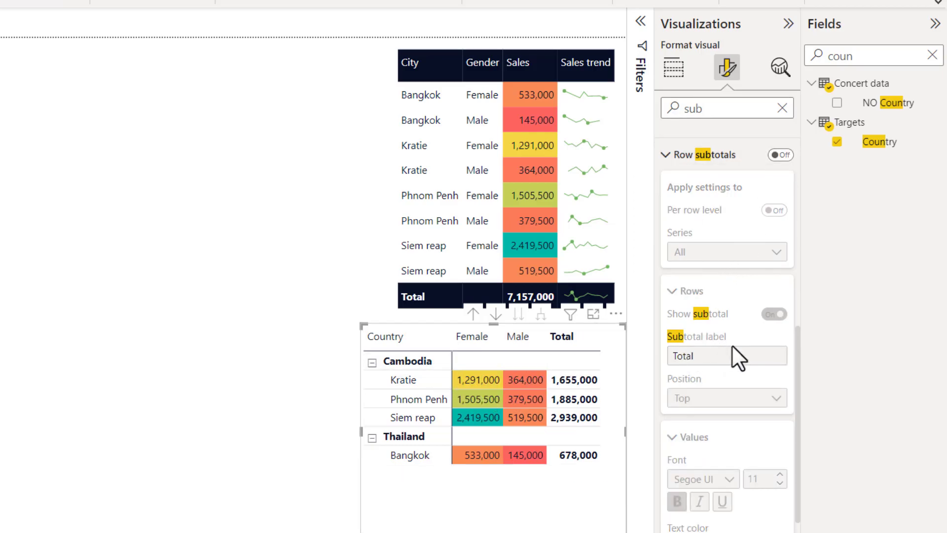
scroll(732, 345, up, 5)
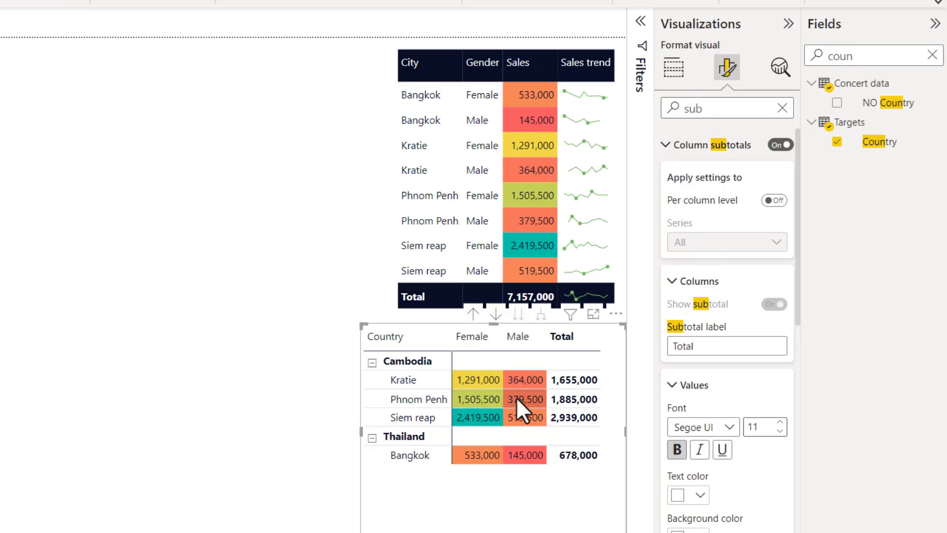
double_click(693, 108)
text(rows)
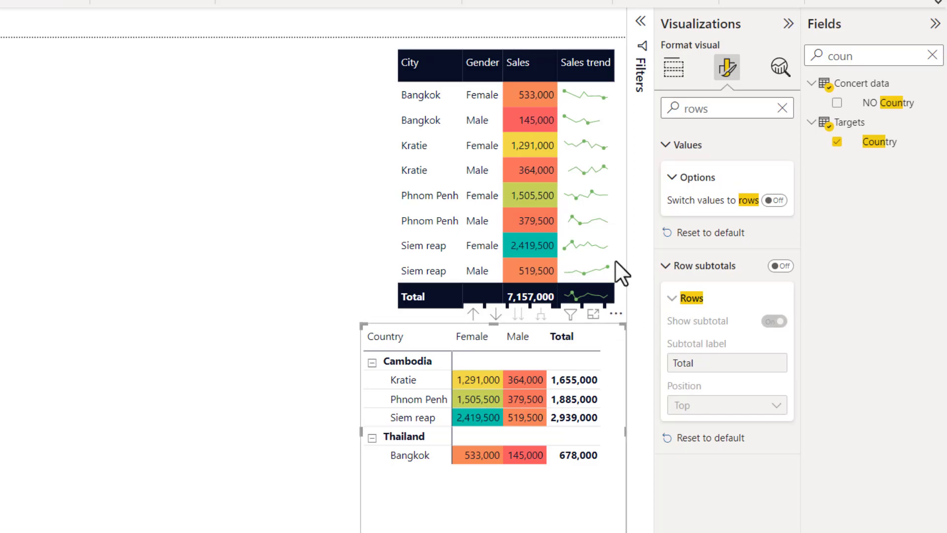
Step: Add a card showing total Sales on the right side of the page
click(620, 123)
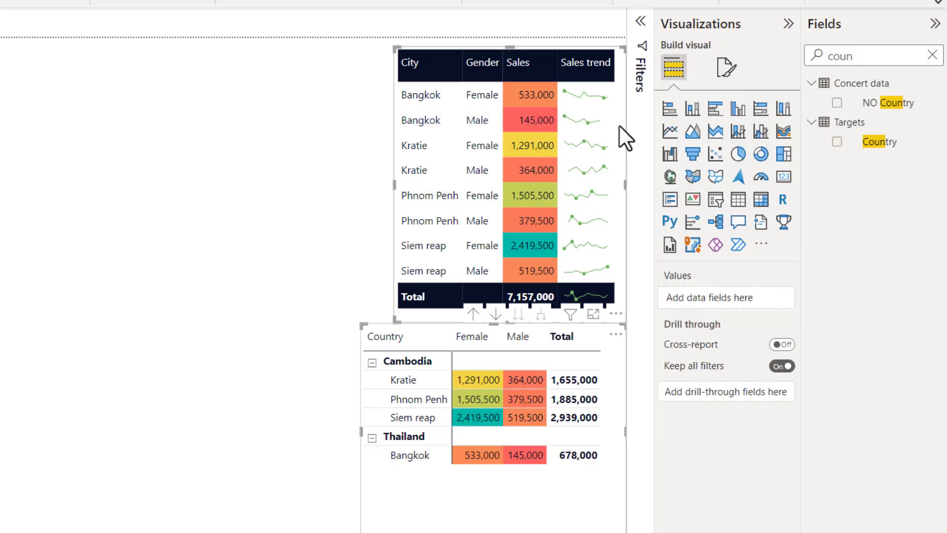
scroll(620, 126, right, 10)
click(478, 231)
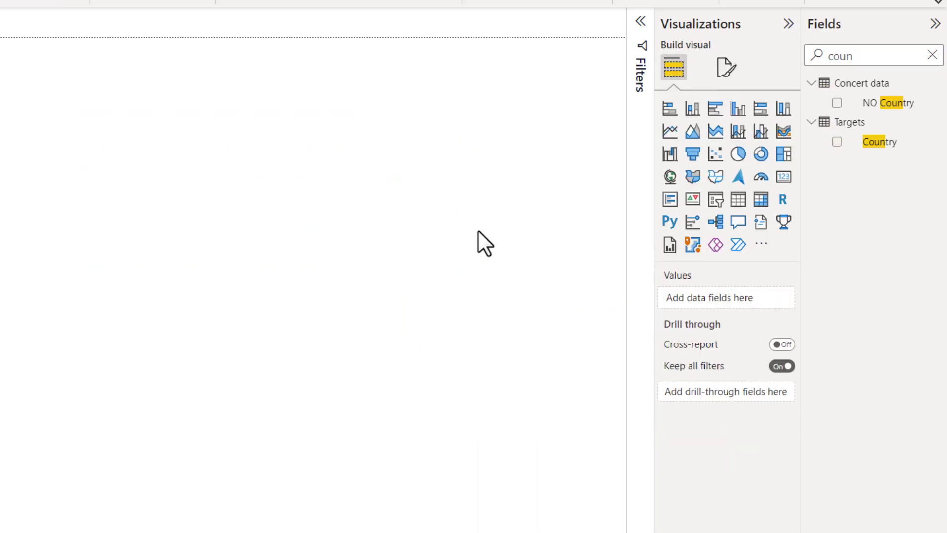
click(783, 180)
drag(183, 202, 581, 259)
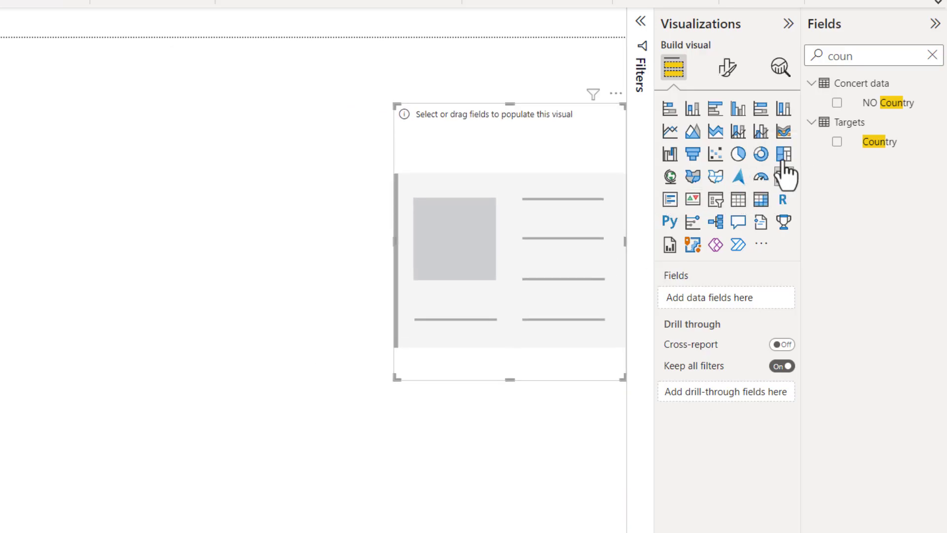
double_click(844, 56)
text(sal)
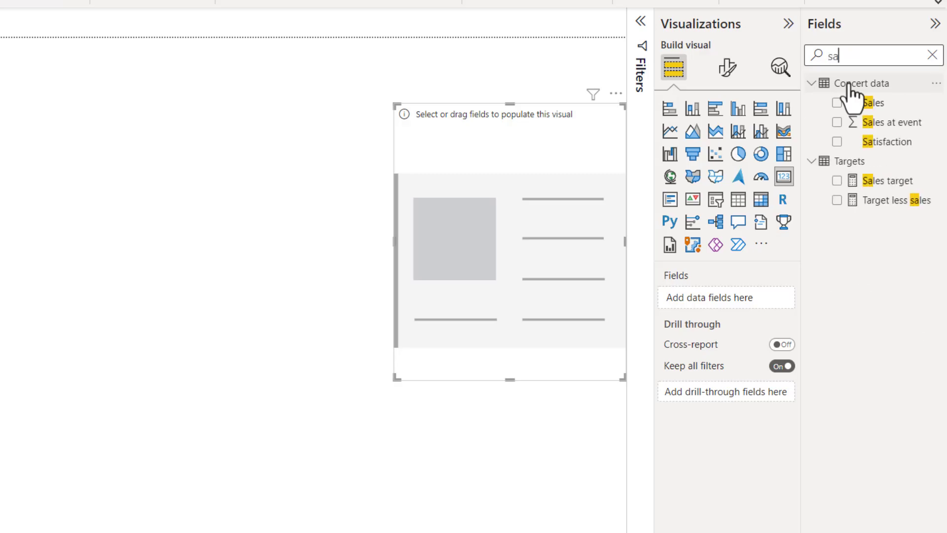
click(838, 103)
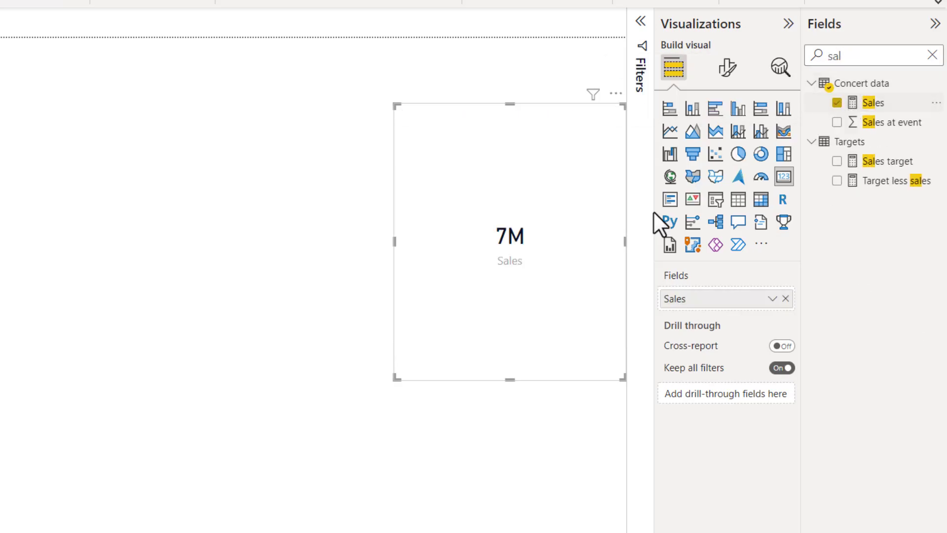
Step: Review the card's general, category label and callout value formatting, then shrink it near the top right
click(726, 66)
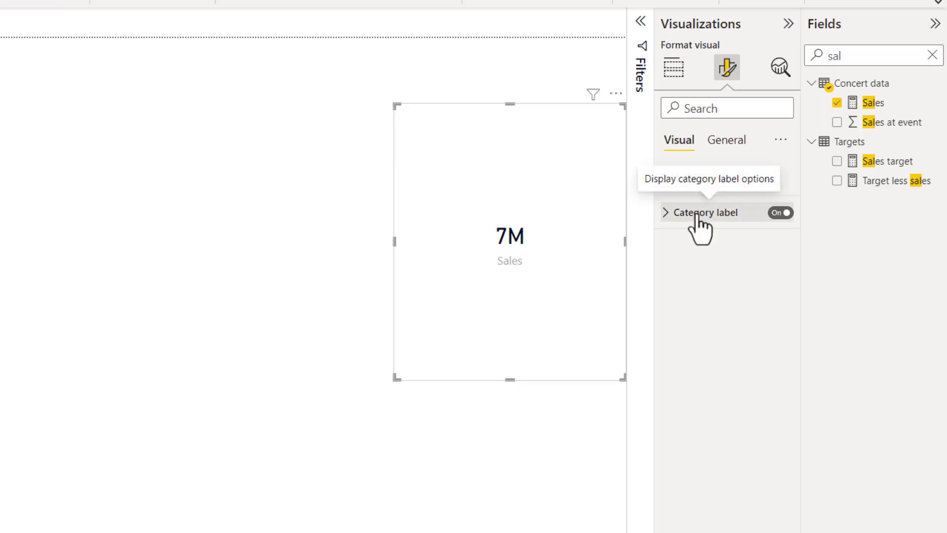
click(735, 140)
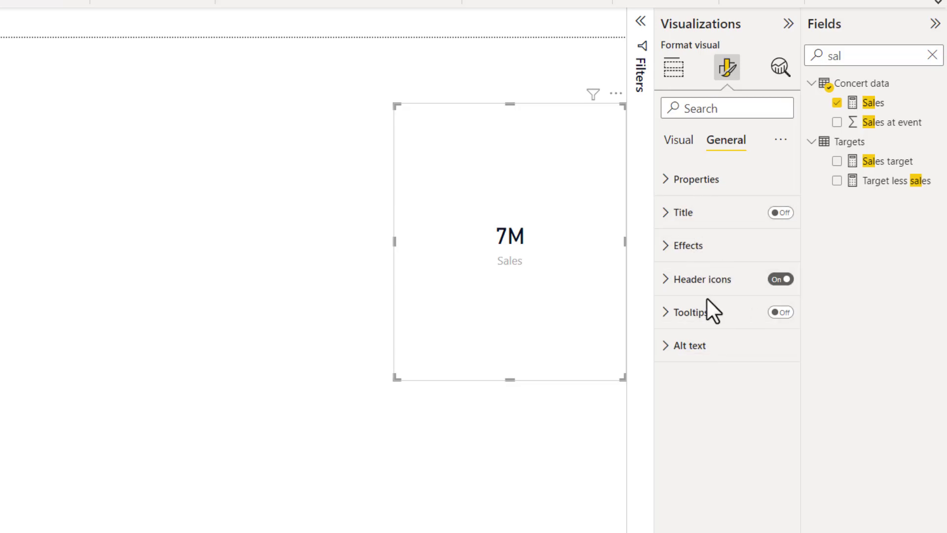
click(672, 148)
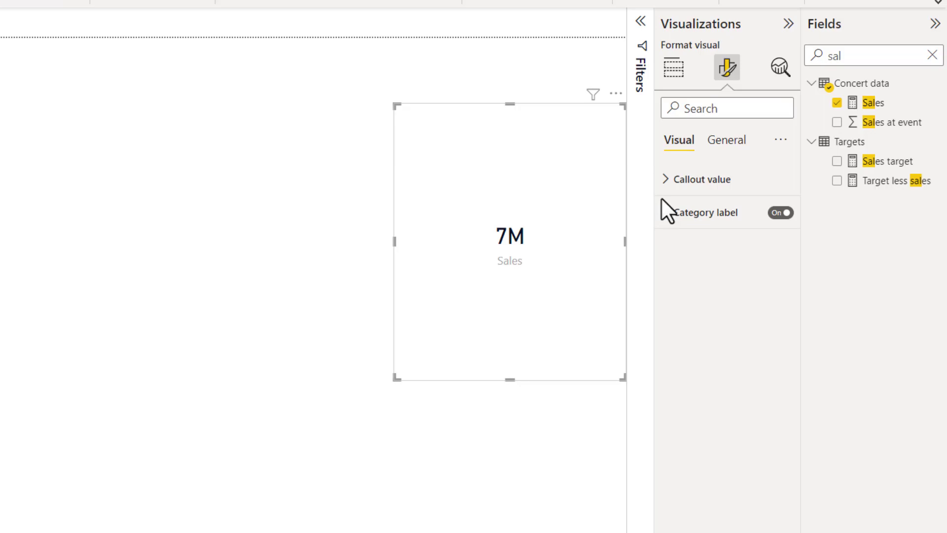
click(781, 213)
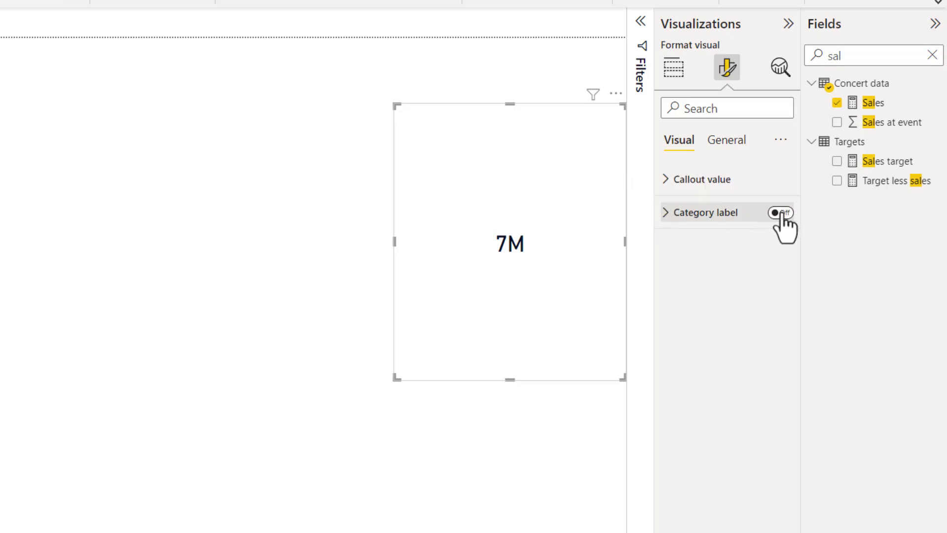
click(781, 213)
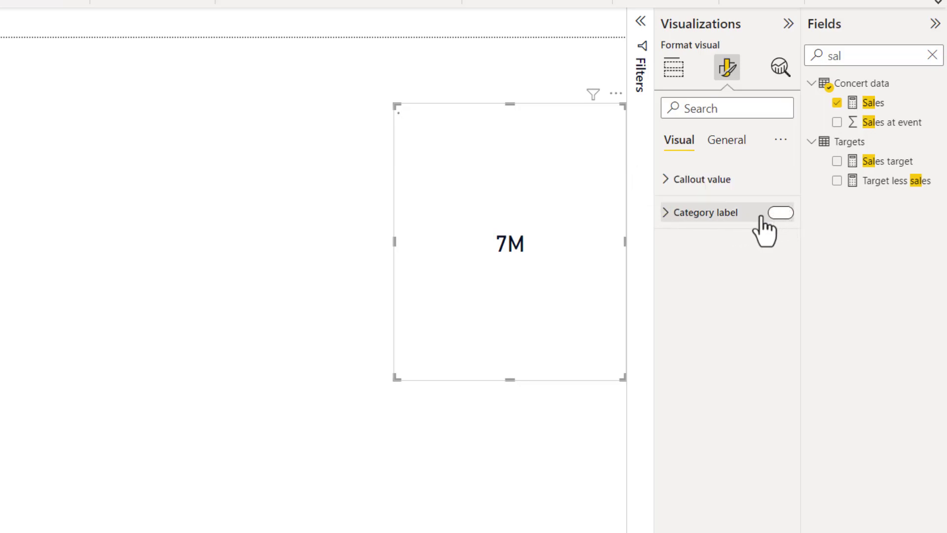
click(669, 181)
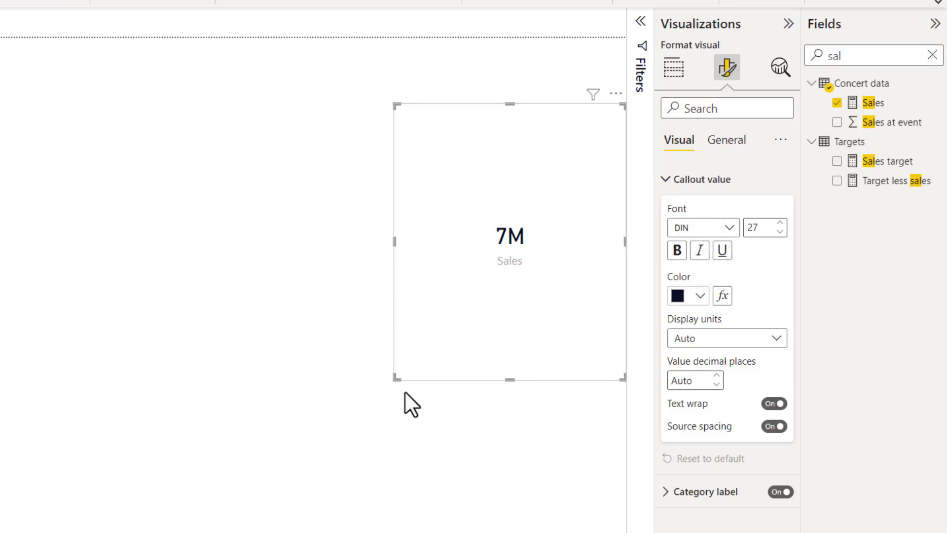
drag(397, 378, 517, 174)
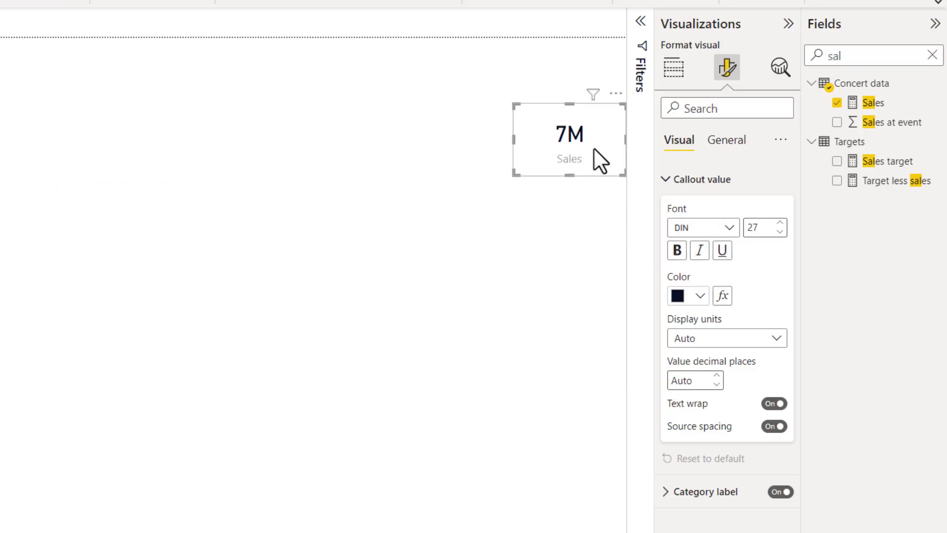
Step: Add a narrow multi-row card below the 7M card with Sales and Spectators split by Gender
click(675, 74)
click(569, 244)
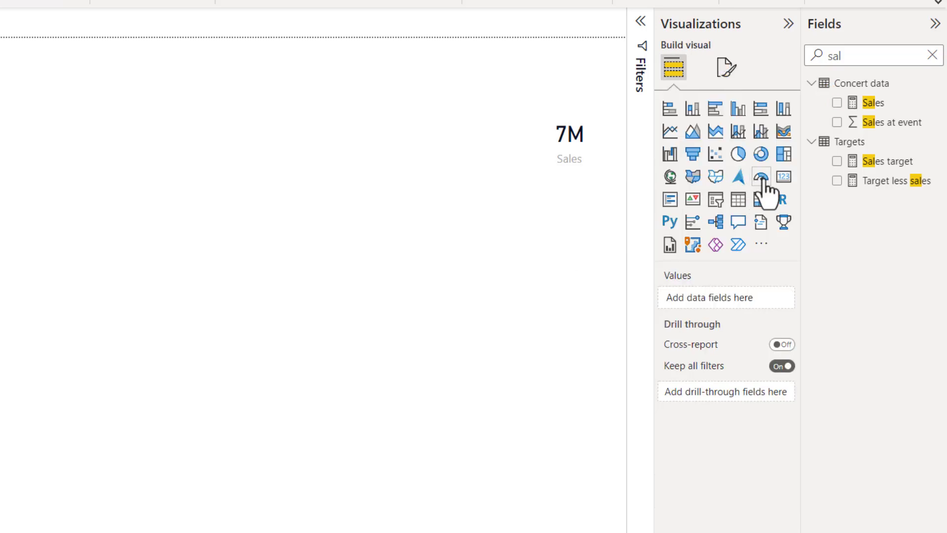
drag(106, 250, 542, 394)
drag(396, 470, 527, 431)
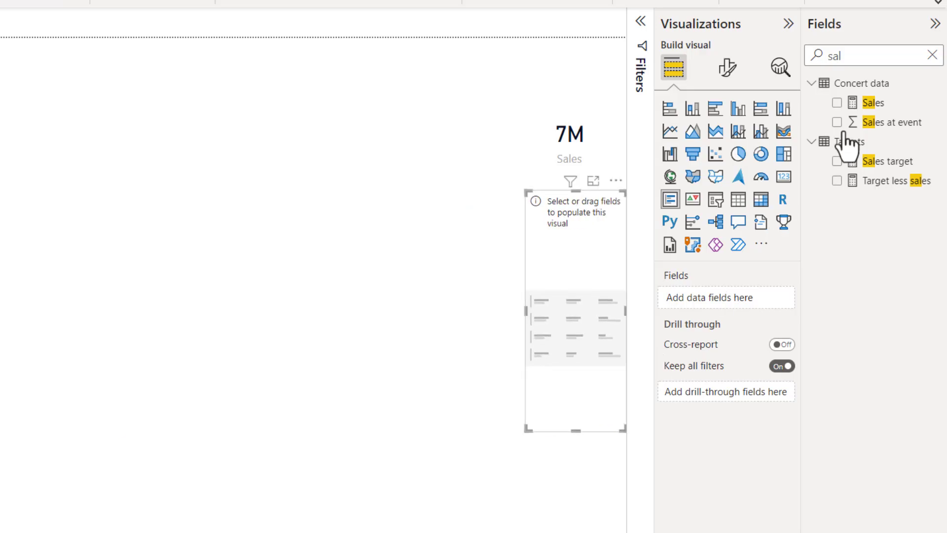
click(838, 103)
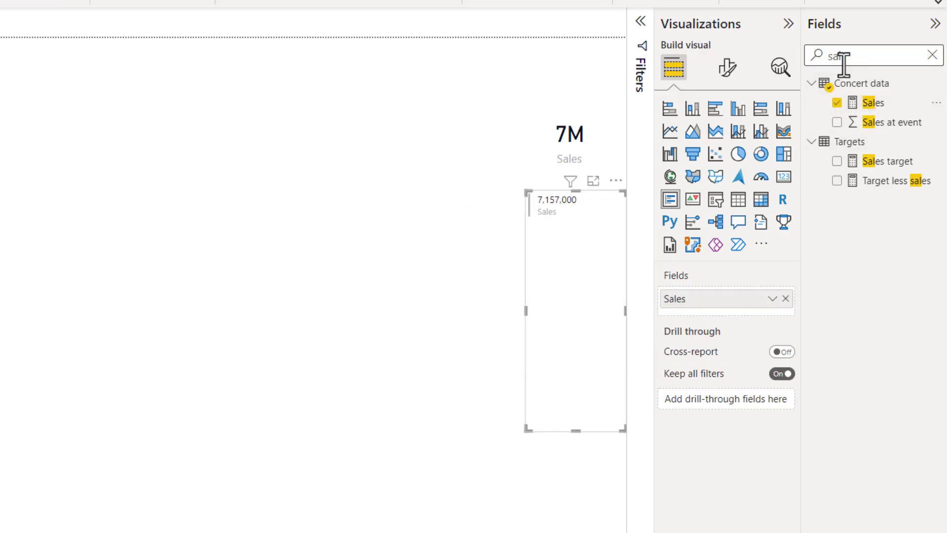
text(spec)
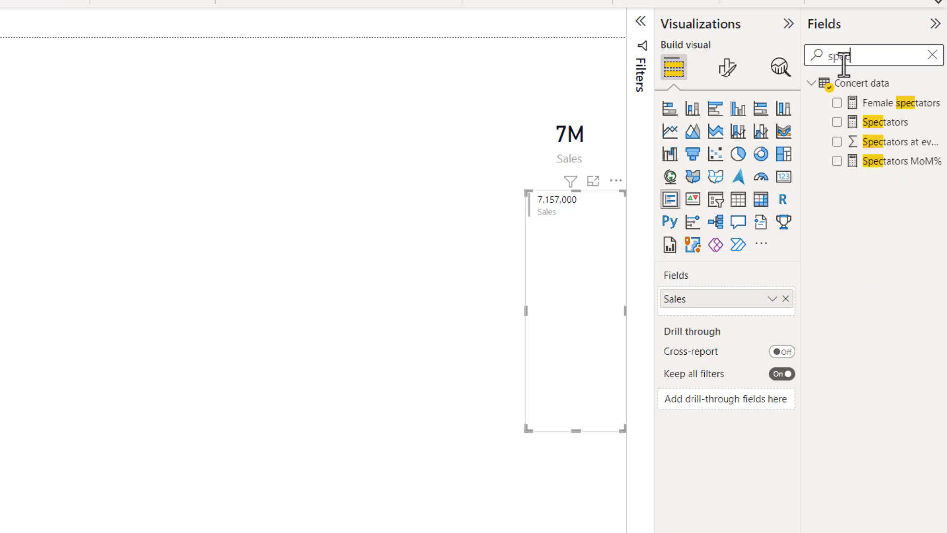
click(837, 122)
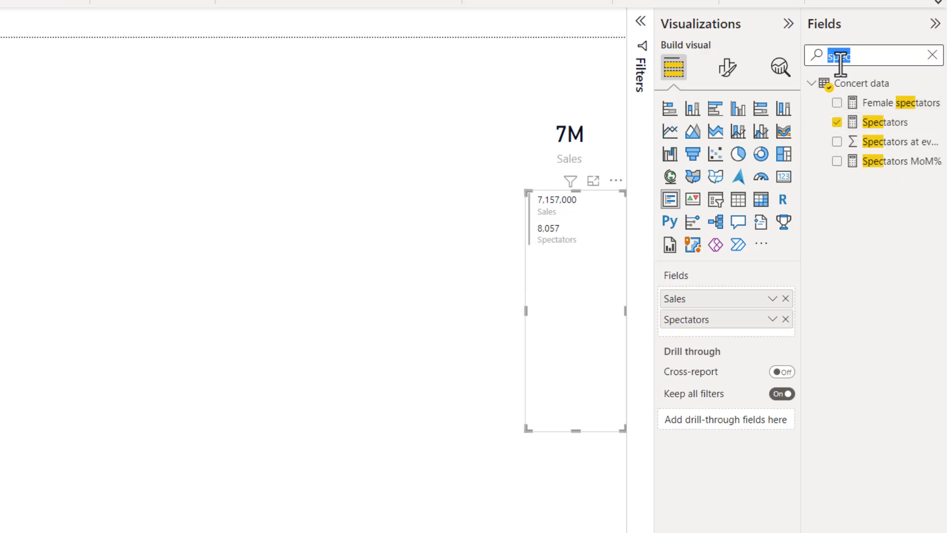
text(gend)
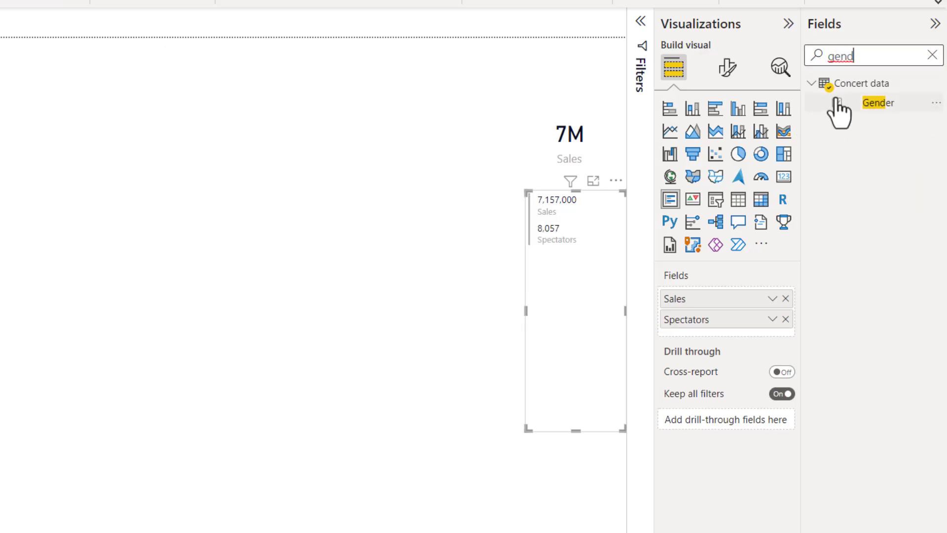
click(837, 104)
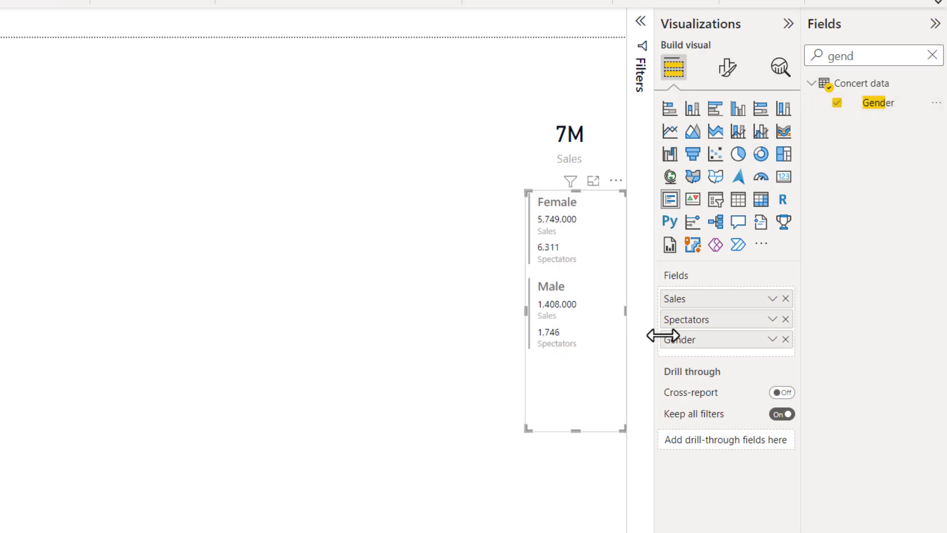
Step: Keep the cards' accent bars on, shrink the Gender card, and move it with the 7M card left
click(727, 69)
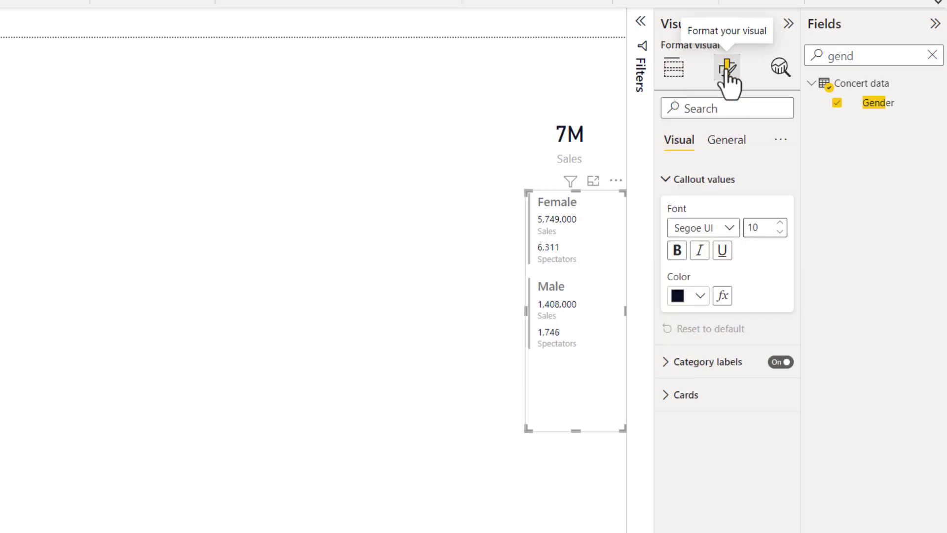
click(687, 395)
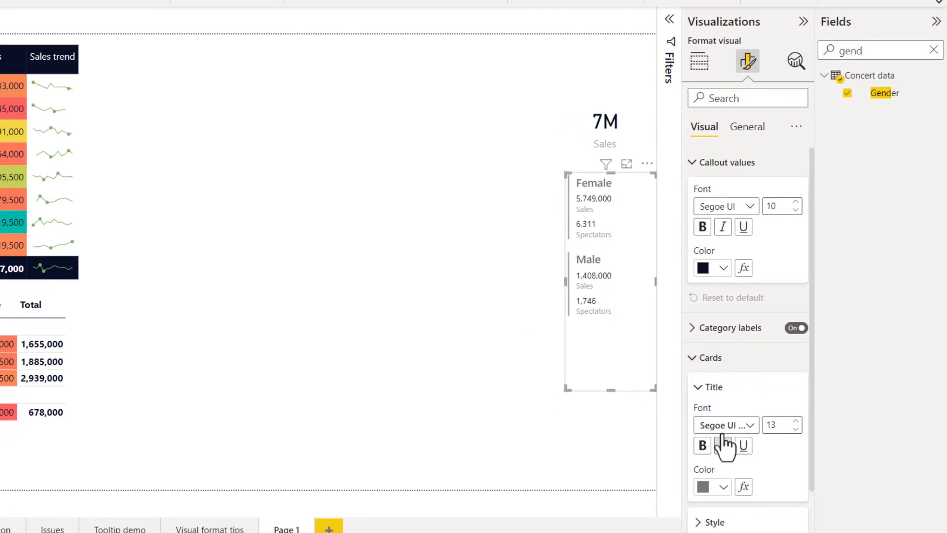
scroll(787, 445, down, 2)
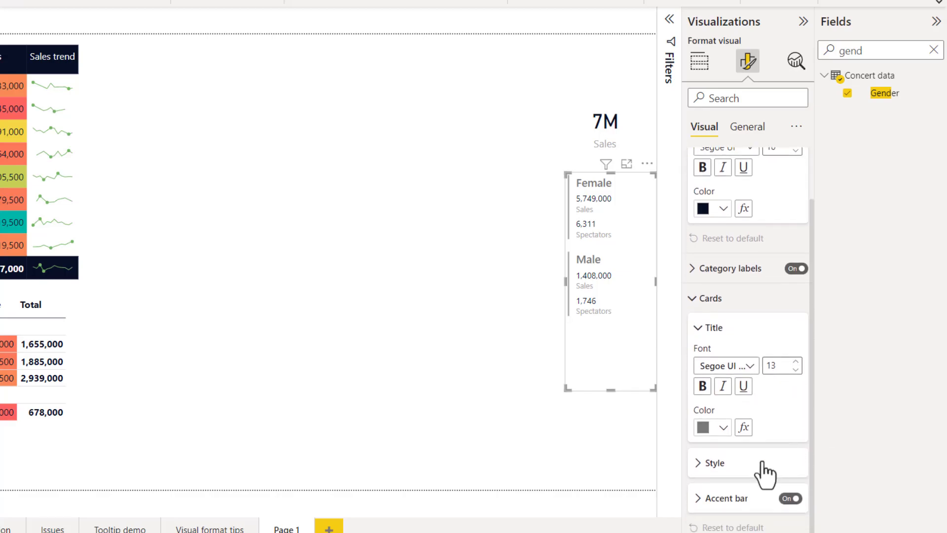
click(791, 499)
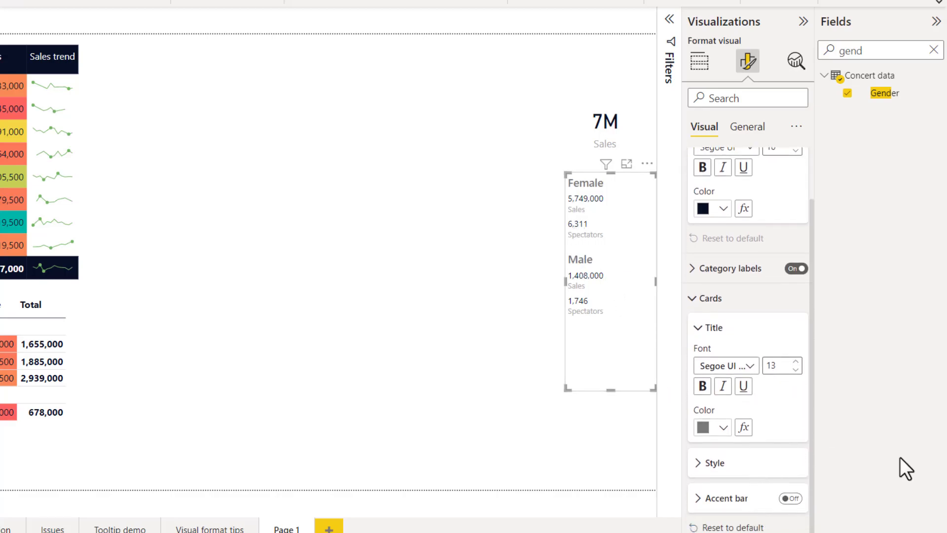
click(791, 498)
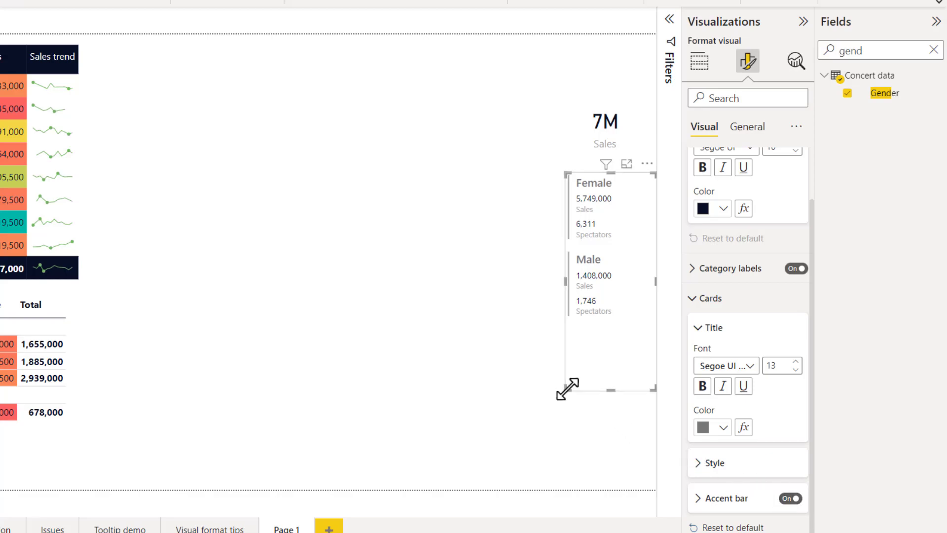
drag(567, 389, 591, 335)
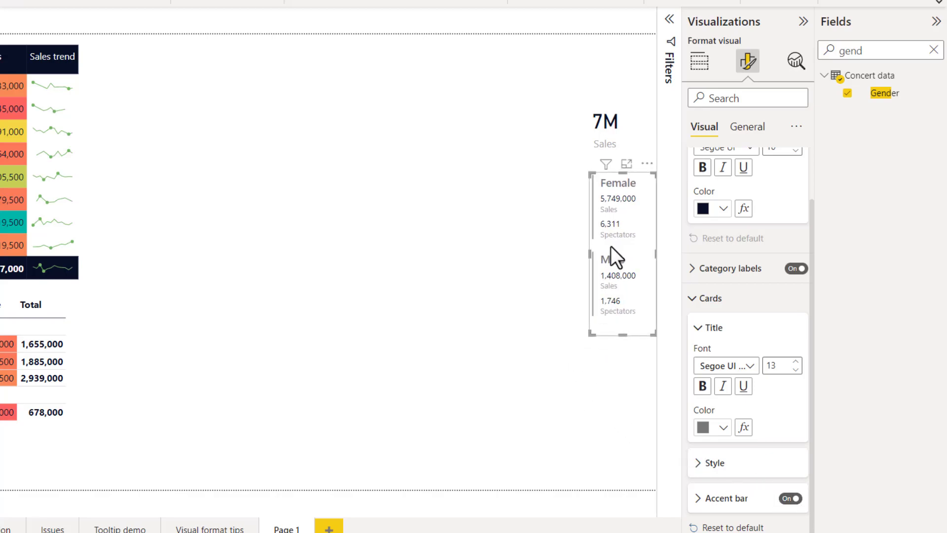
ctrl+click(635, 122)
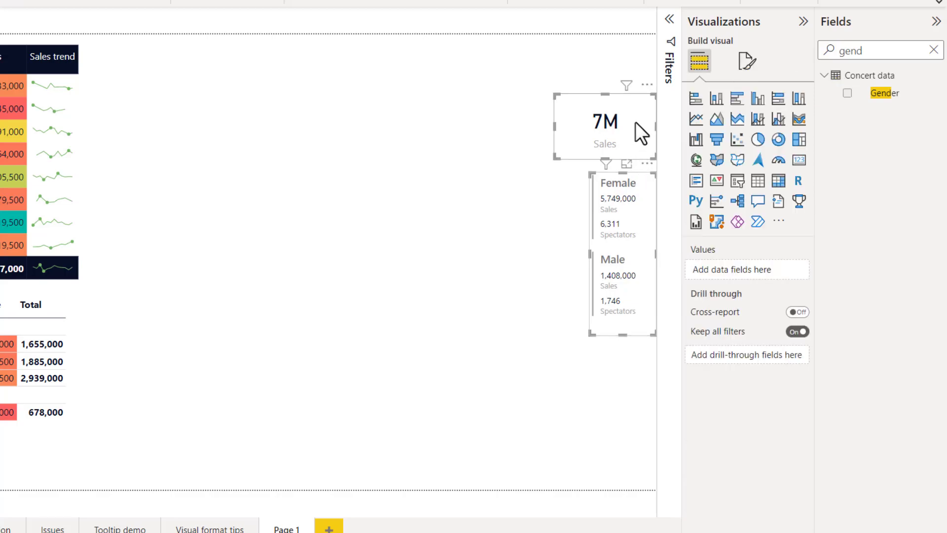
drag(635, 123, 235, 126)
Step: Add a City slicer at the upper right of the page, trying Kratie and Phnom Penh
click(355, 133)
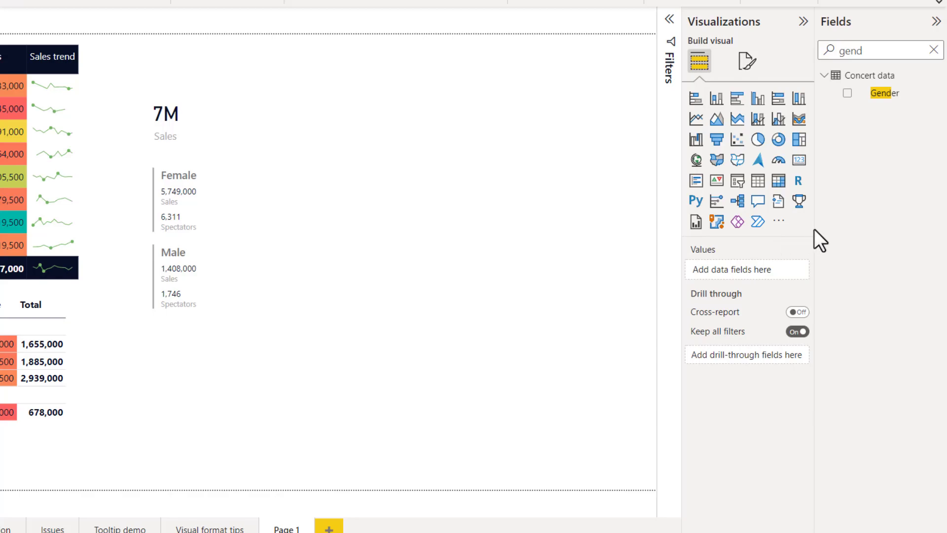
click(737, 184)
drag(217, 374, 540, 140)
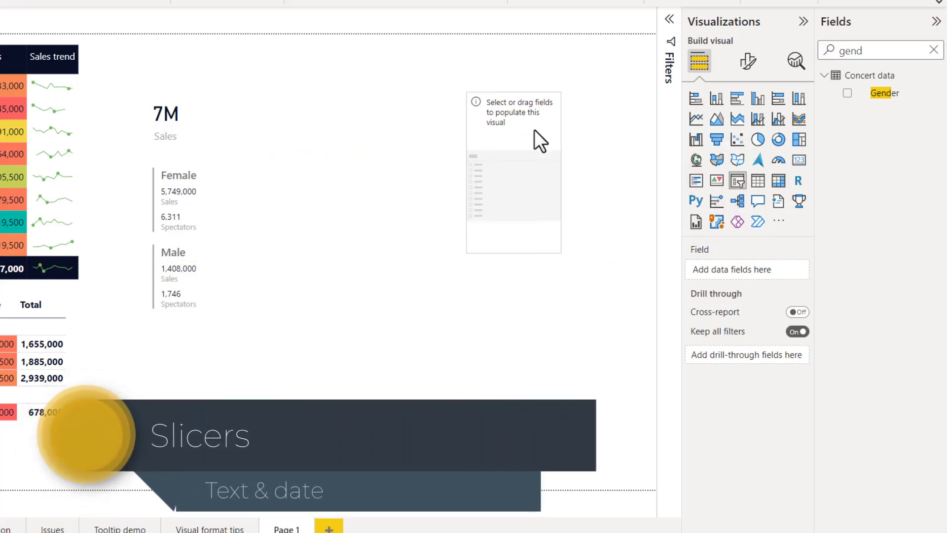
drag(560, 250, 653, 237)
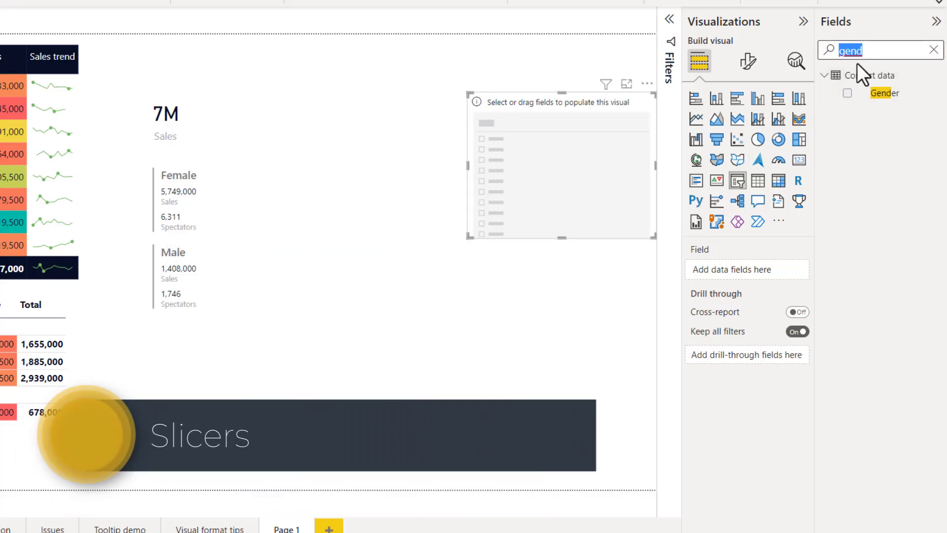
text(city)
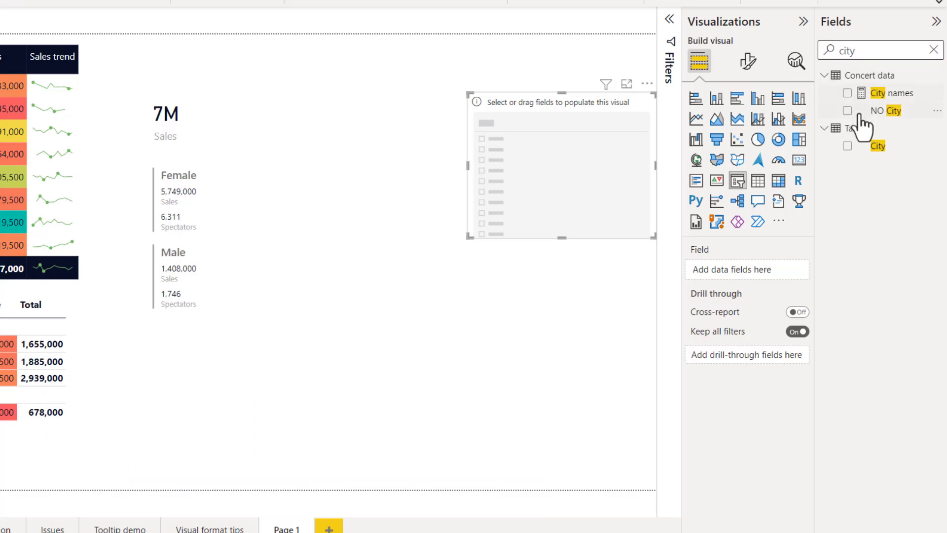
click(848, 146)
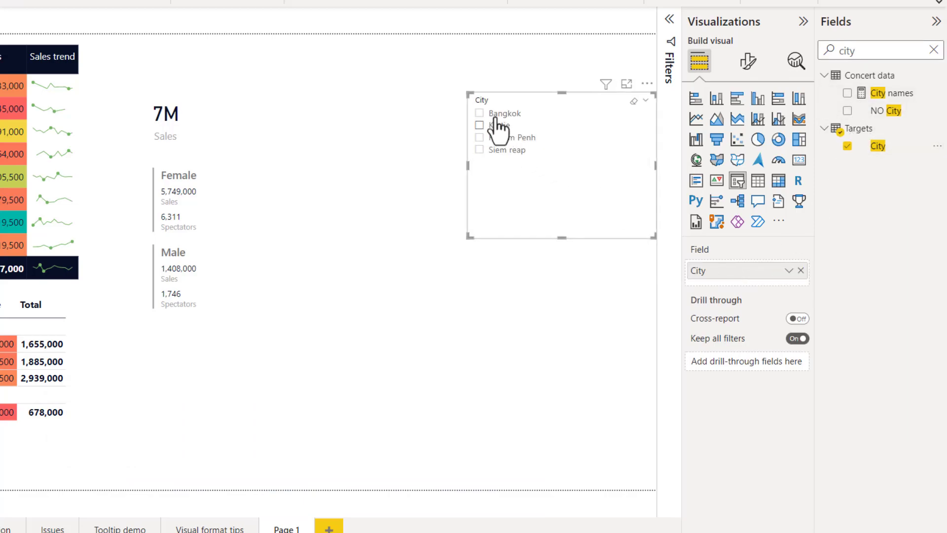
click(496, 124)
click(495, 138)
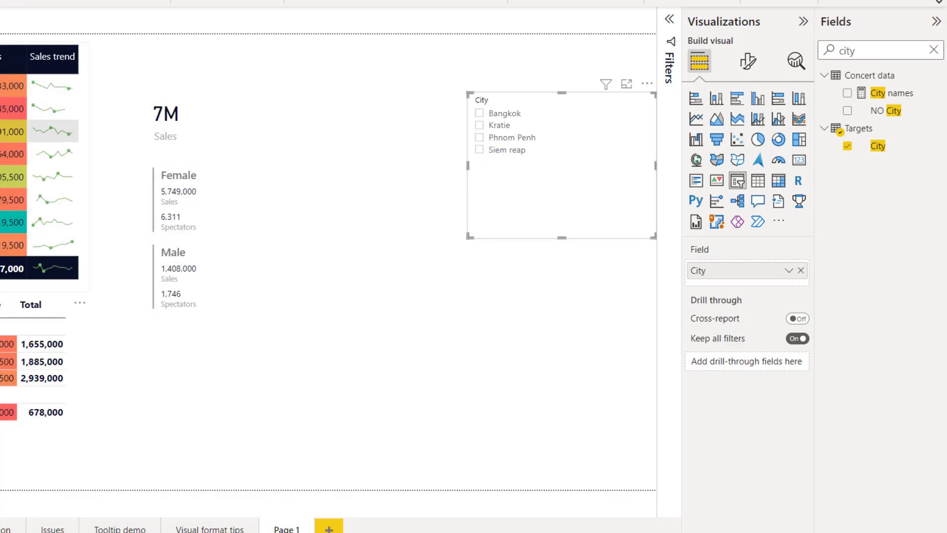
Step: Lay the City slicer out as horizontal tiles and resize it to fit
click(753, 68)
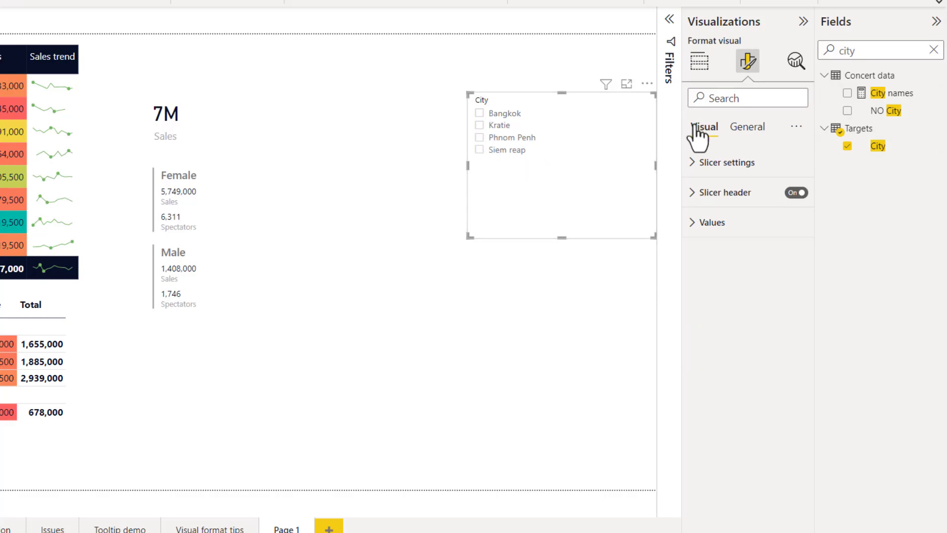
click(709, 163)
click(760, 232)
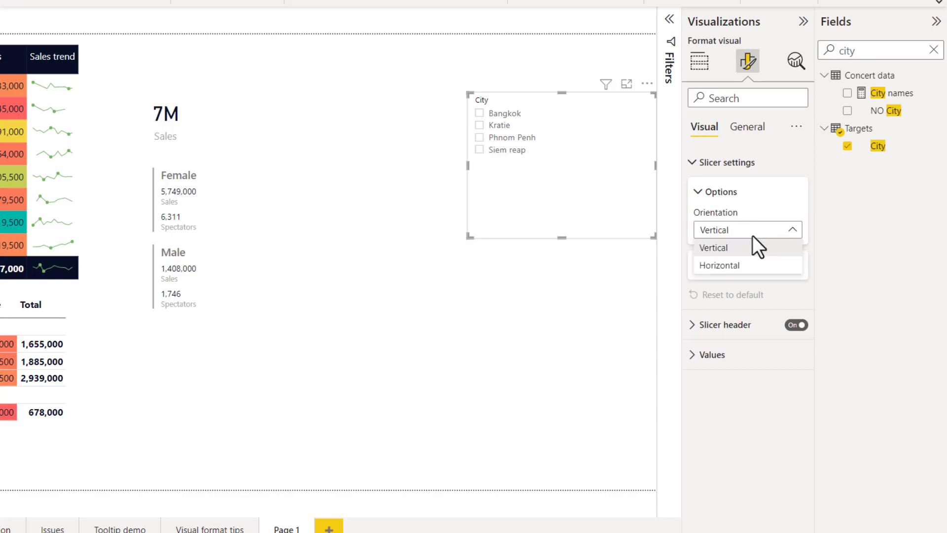
click(737, 265)
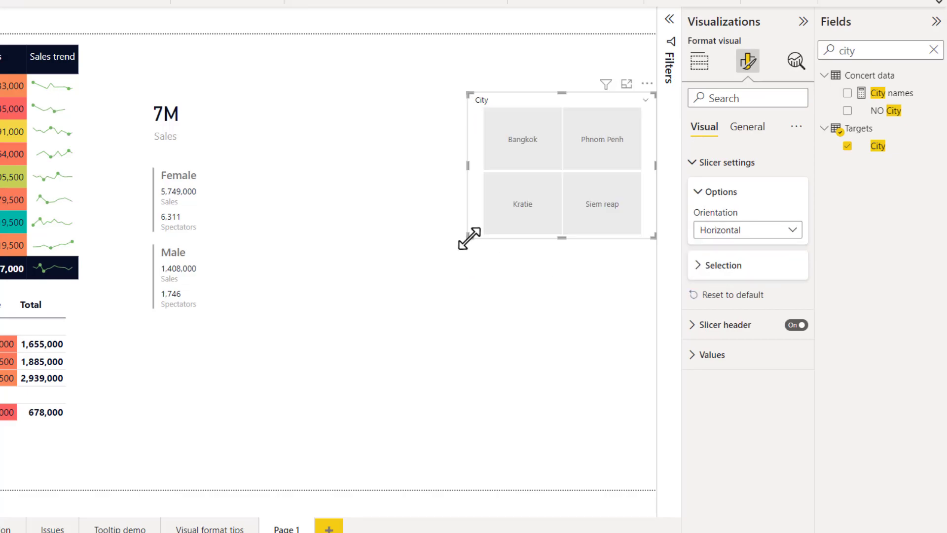
drag(468, 237, 506, 204)
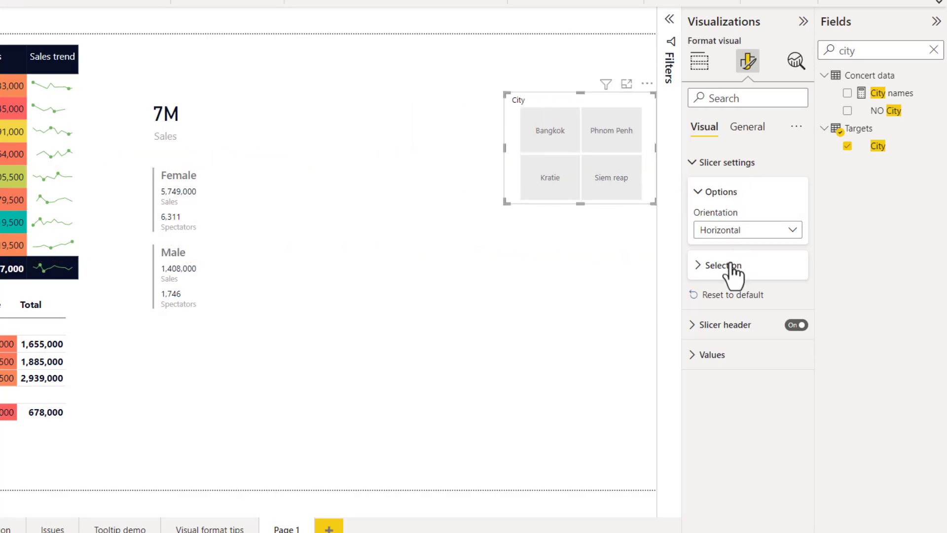
Step: Turn on Single select and filter the report to Siem reap
click(724, 266)
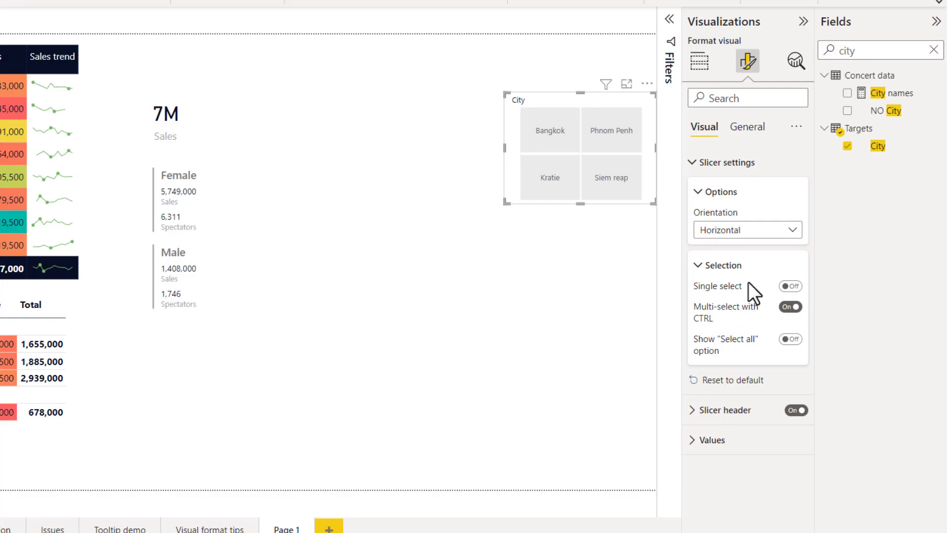
click(791, 286)
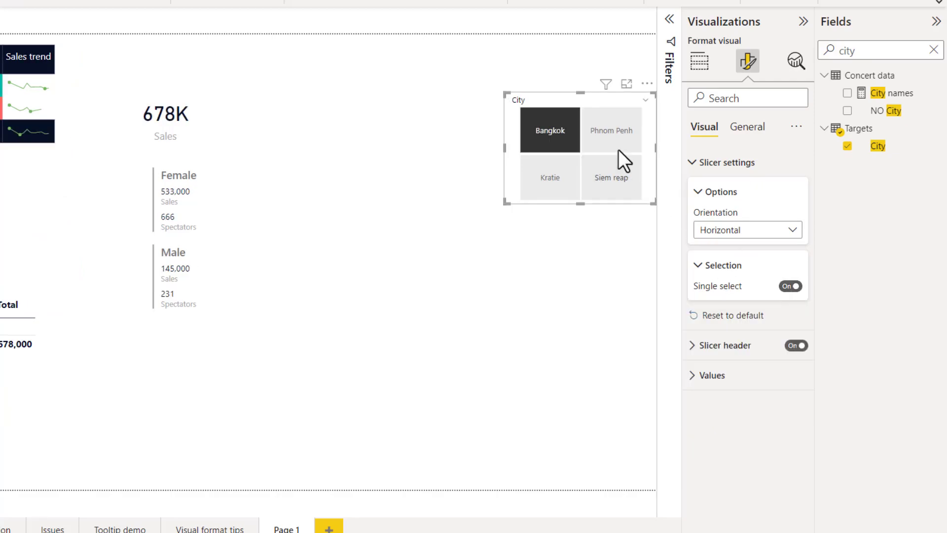
click(615, 135)
click(603, 169)
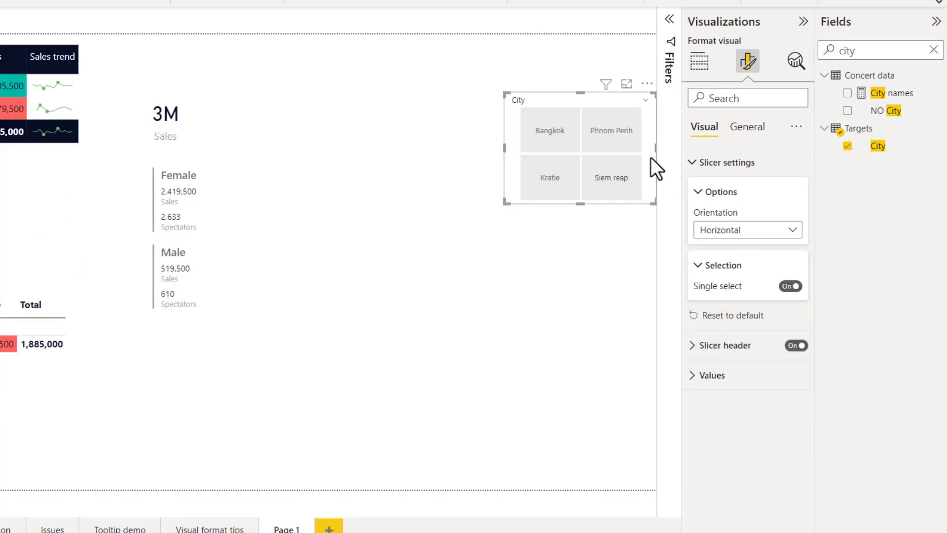
Step: Return the slicer to a vertical multi-select list with the Select all option on
click(790, 286)
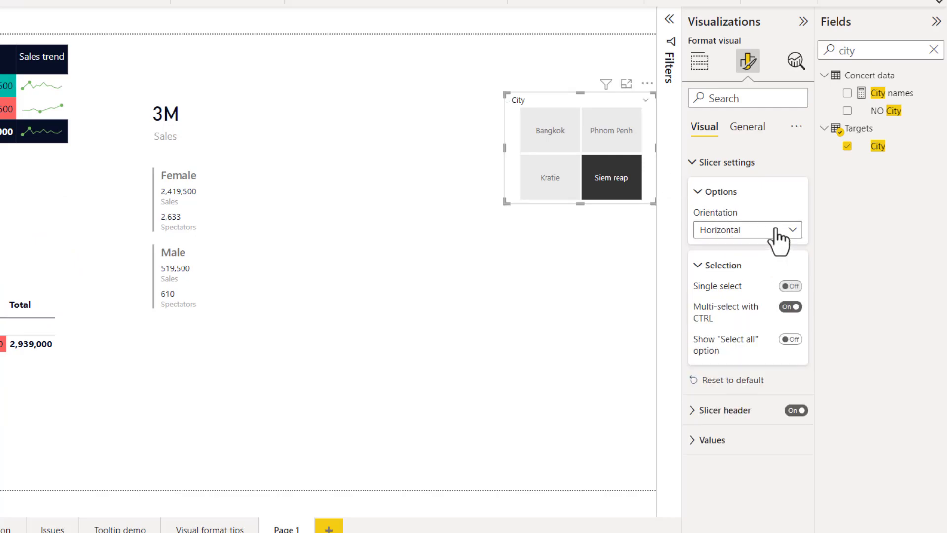
click(778, 238)
click(747, 248)
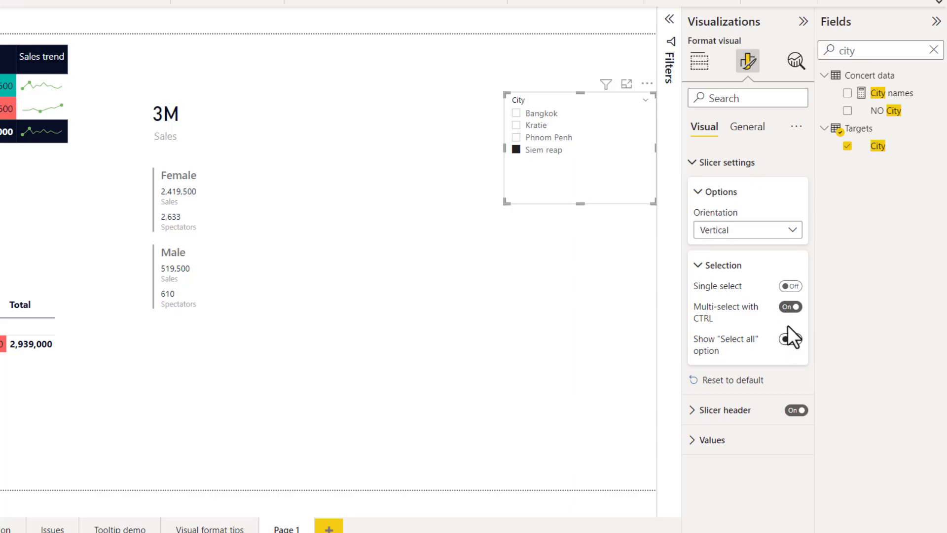
click(789, 286)
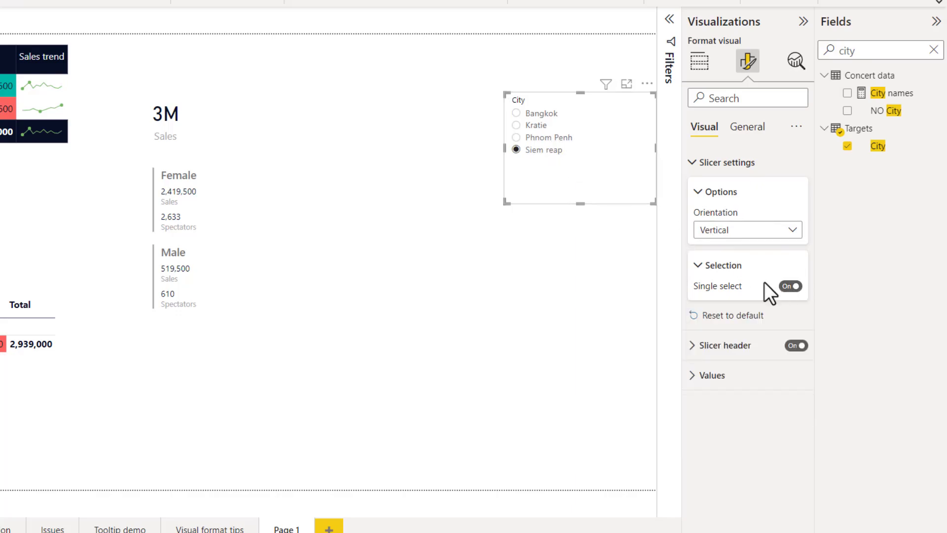
click(793, 286)
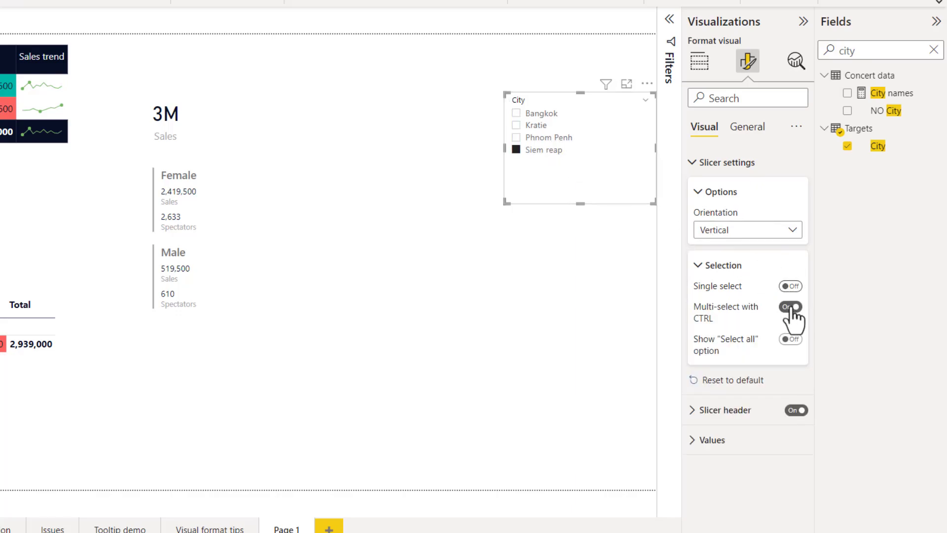
click(790, 340)
click(791, 339)
click(791, 340)
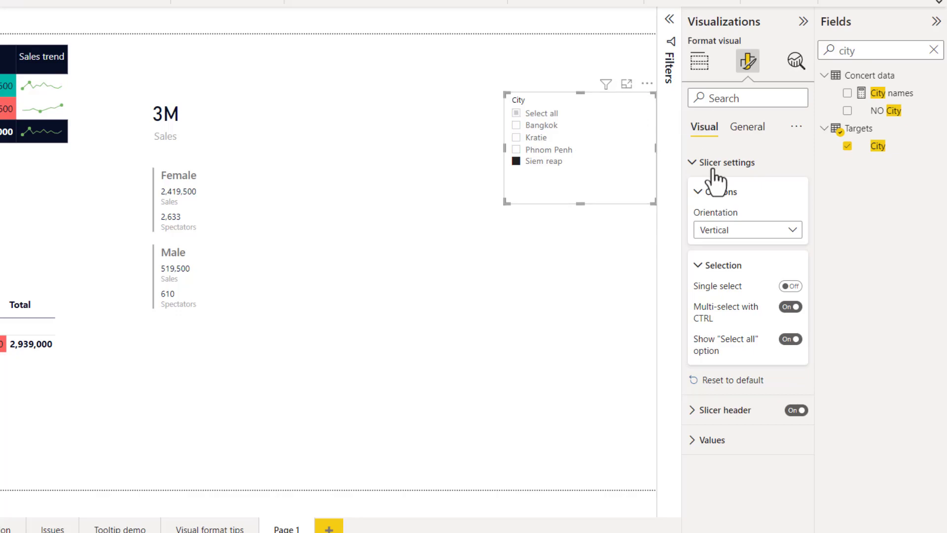
Step: Try the Dropdown style, then set the City slicer back to a List
click(712, 440)
click(645, 100)
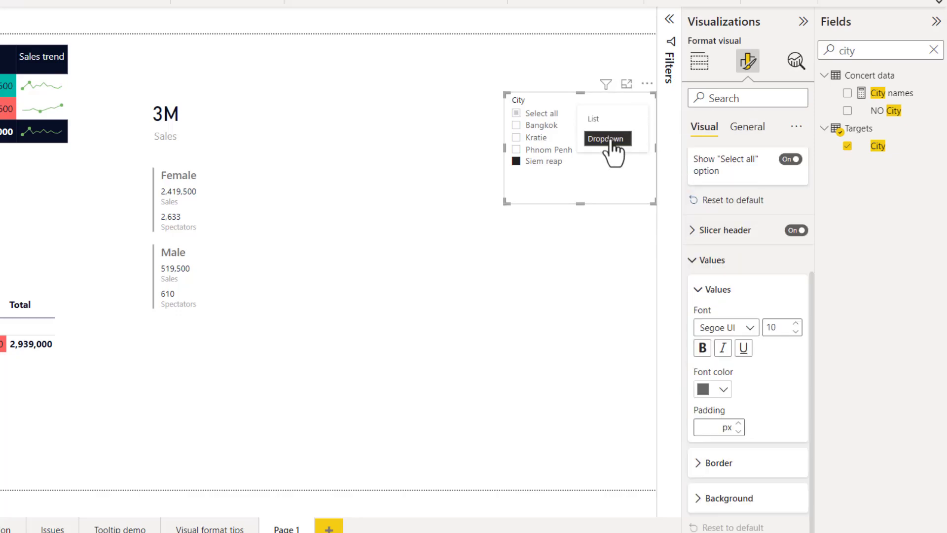
click(615, 140)
click(620, 119)
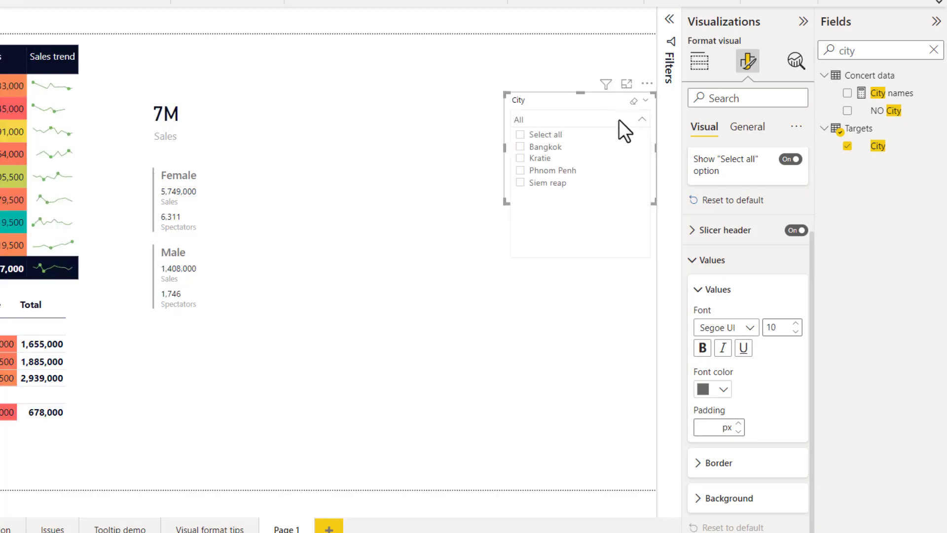
click(629, 117)
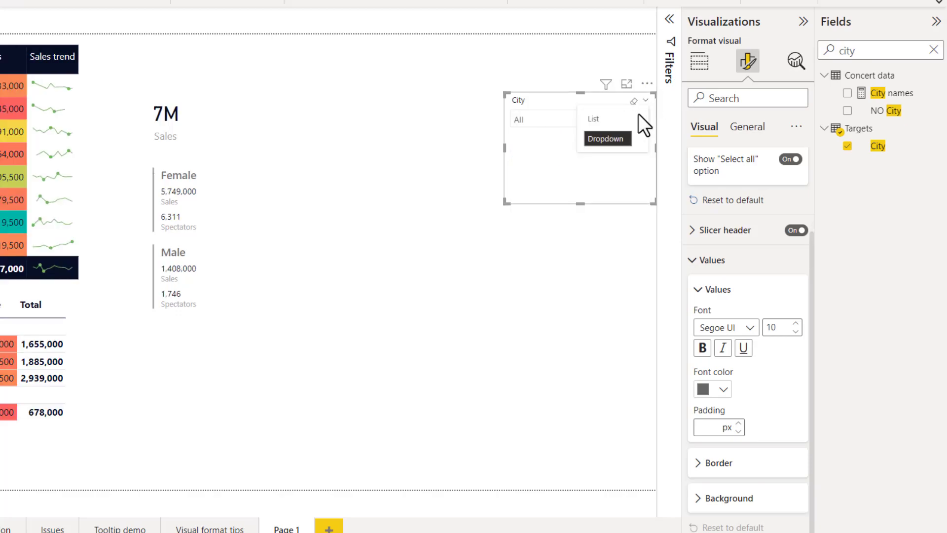
click(644, 102)
click(614, 118)
Step: Add a search box to the City slicer and try it out
click(647, 84)
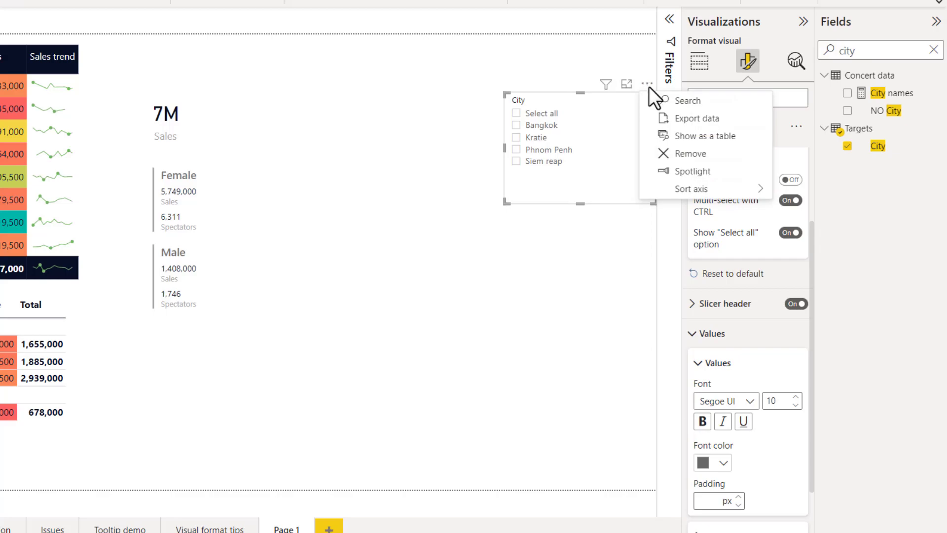
click(710, 101)
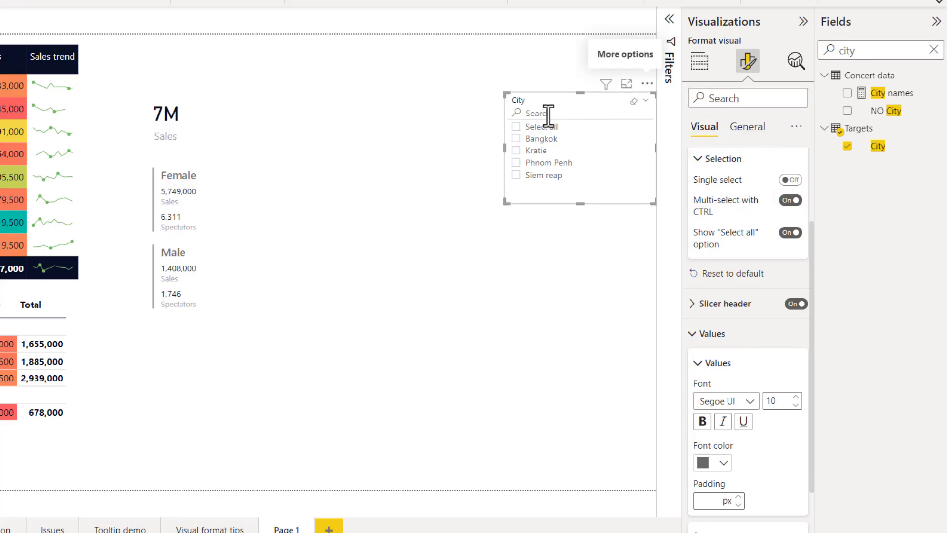
click(545, 113)
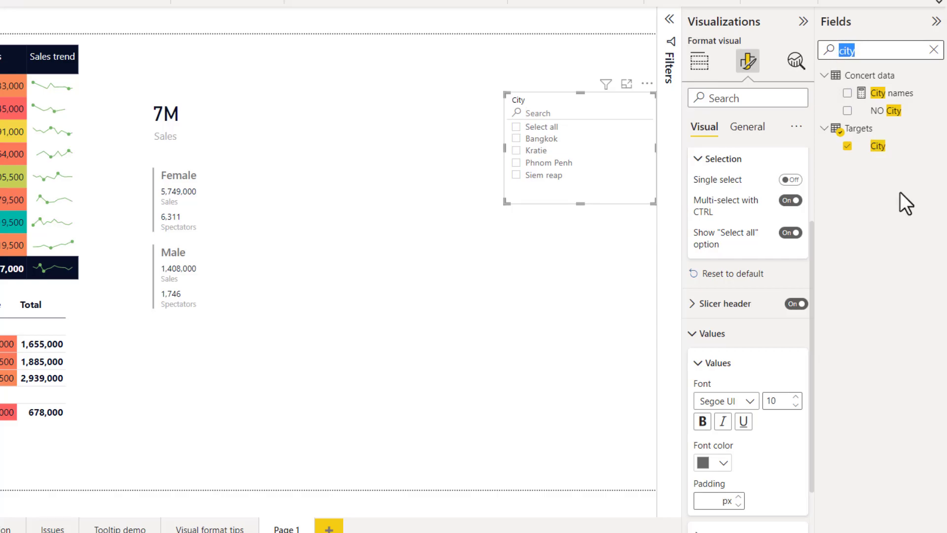
Step: Add Country to the slicer above City and expand Thailand to its cities
text(coun)
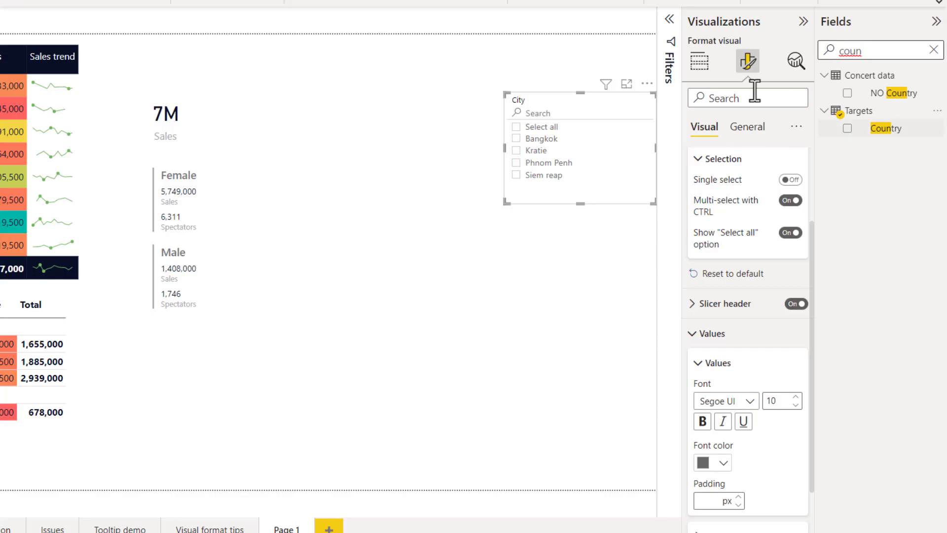
click(848, 129)
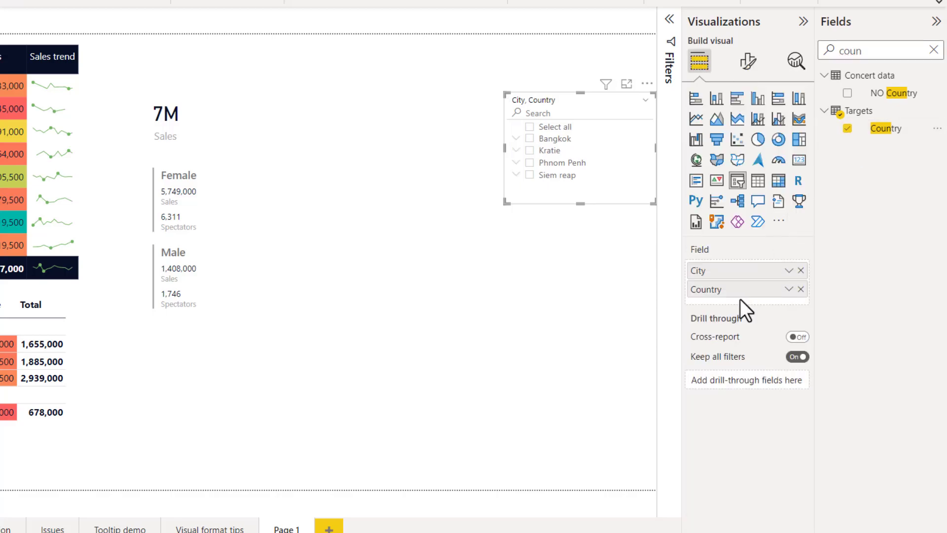
drag(742, 302, 738, 272)
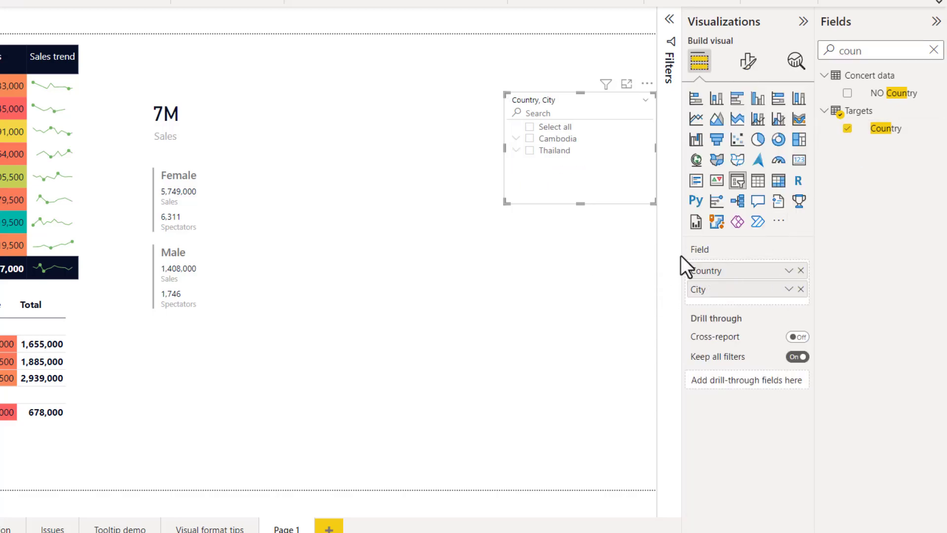
click(518, 148)
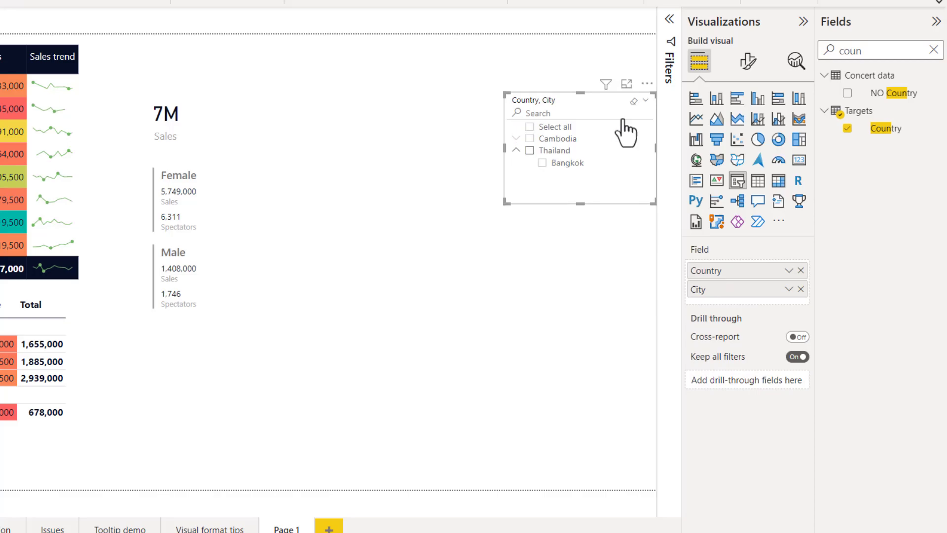
Step: Set the hierarchy expand/collapse icon to Plus/minus and narrow the Country, City slicer
click(747, 58)
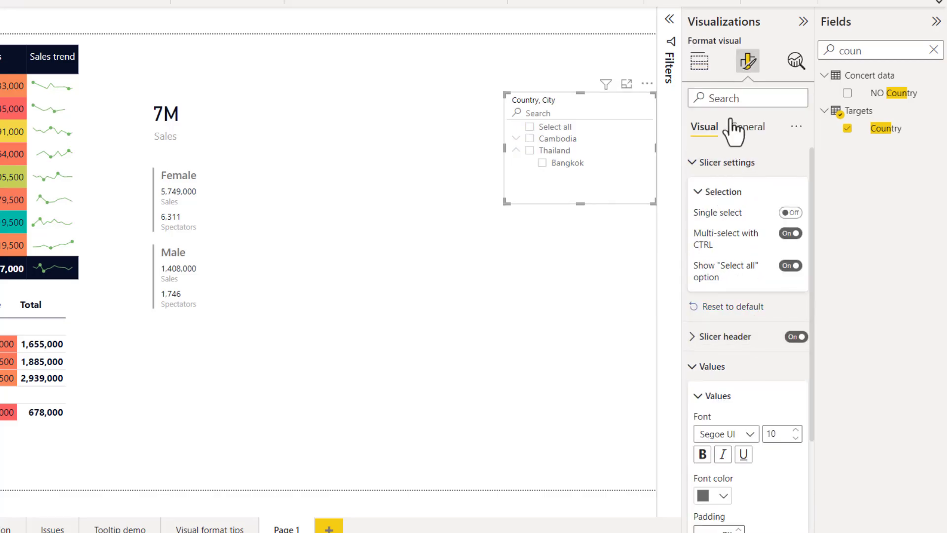
click(733, 98)
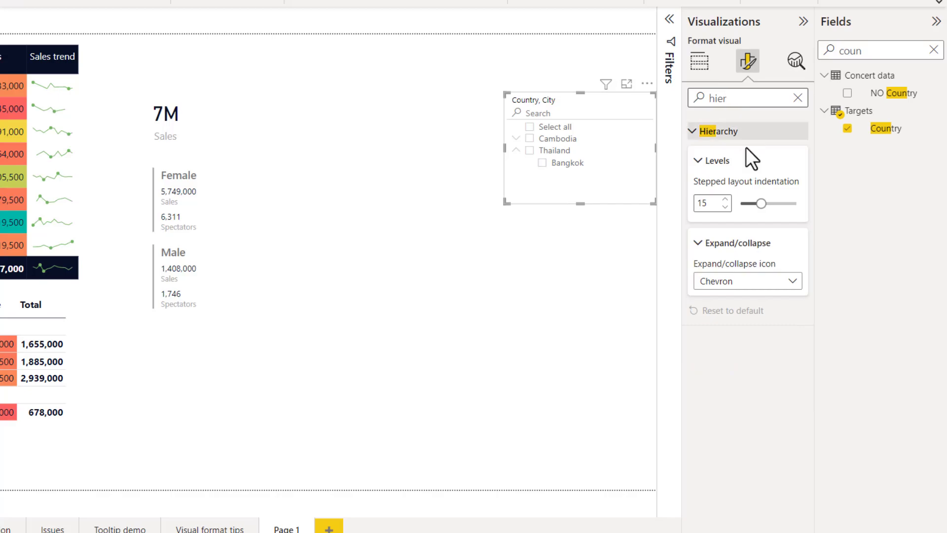
click(782, 281)
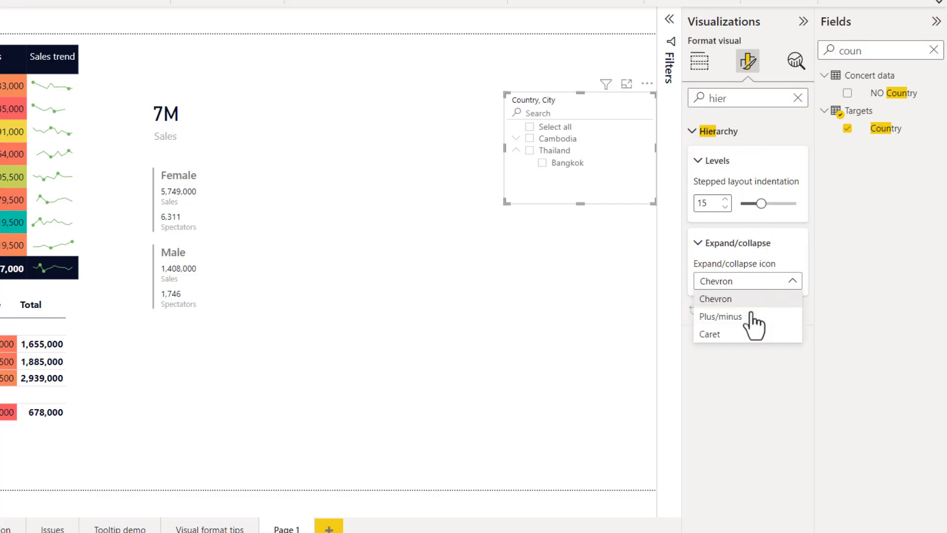
click(516, 138)
click(516, 138)
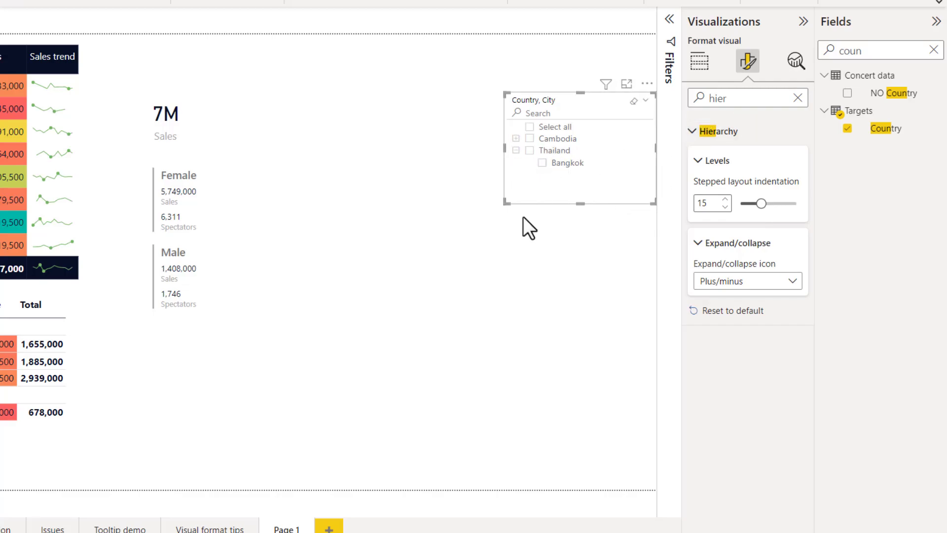
drag(506, 202, 556, 194)
Step: Search Fields for 'date' and add the Date hierarchy as a new visual
click(850, 45)
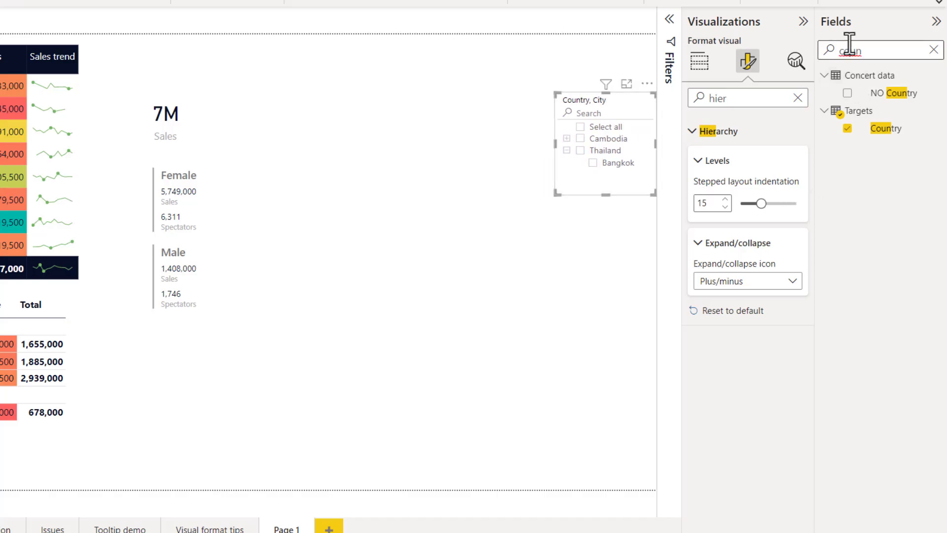
key(BackSpace)
text(dates)
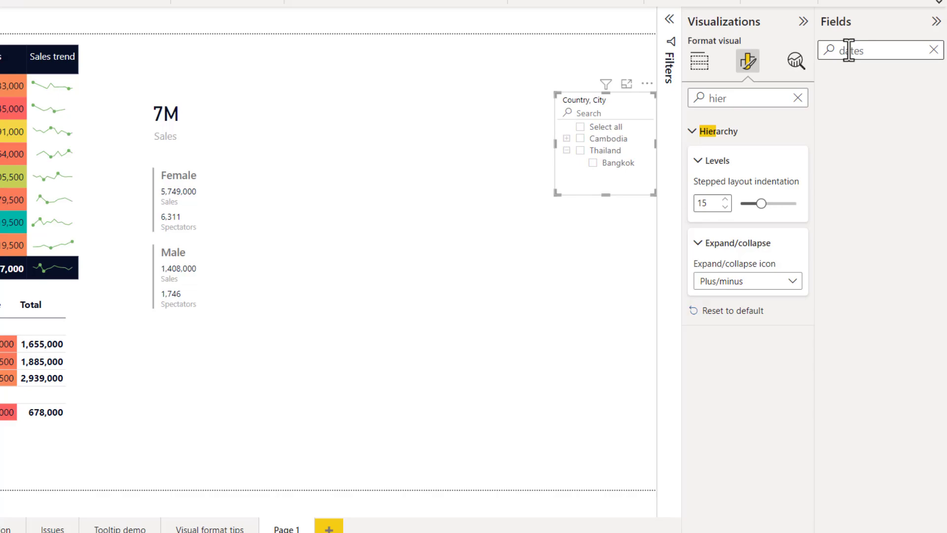
key(BackSpace)
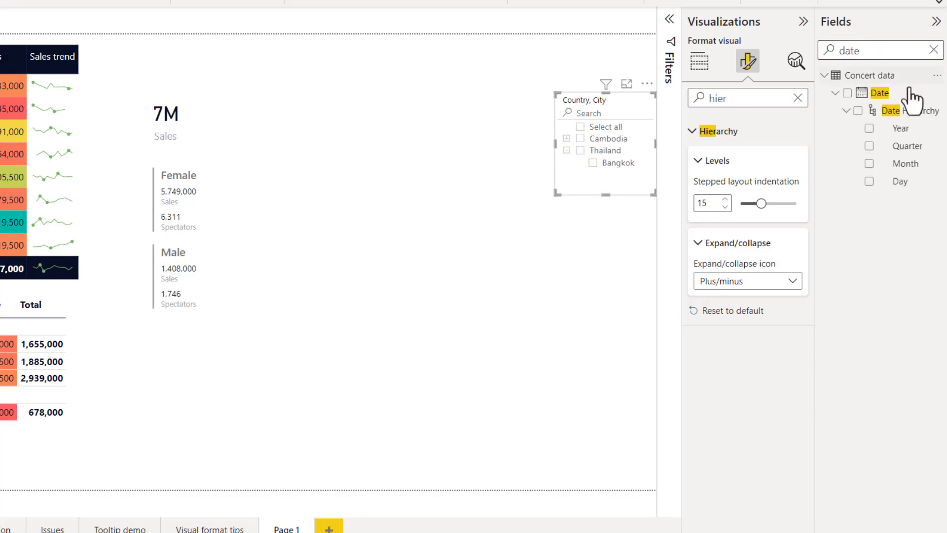
click(699, 62)
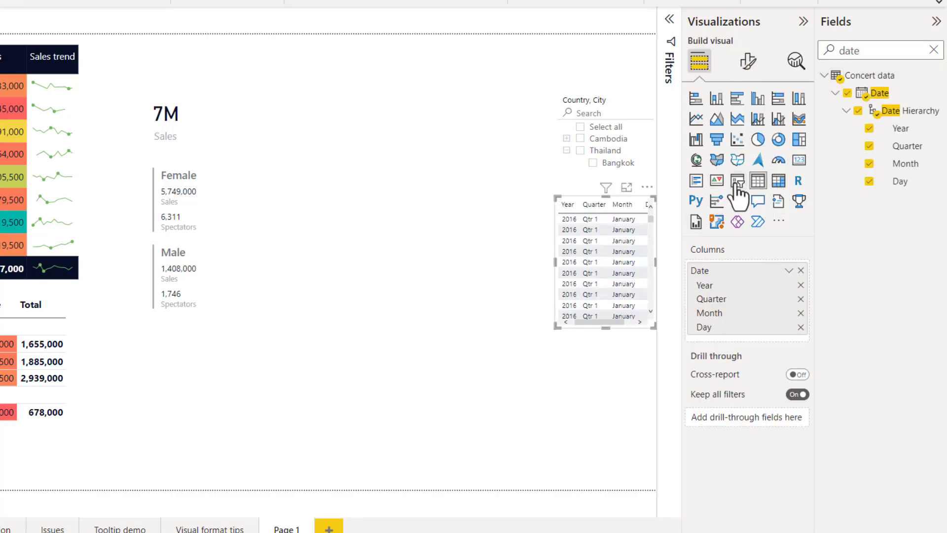
Step: Turn the Date visual into a slicer, try the Between style, and reopen the style choices
click(738, 182)
click(646, 210)
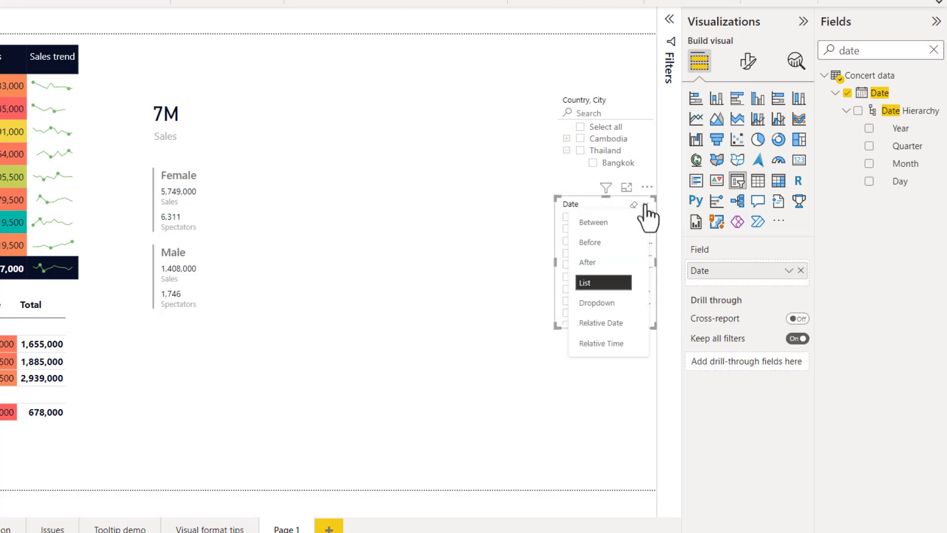
click(593, 222)
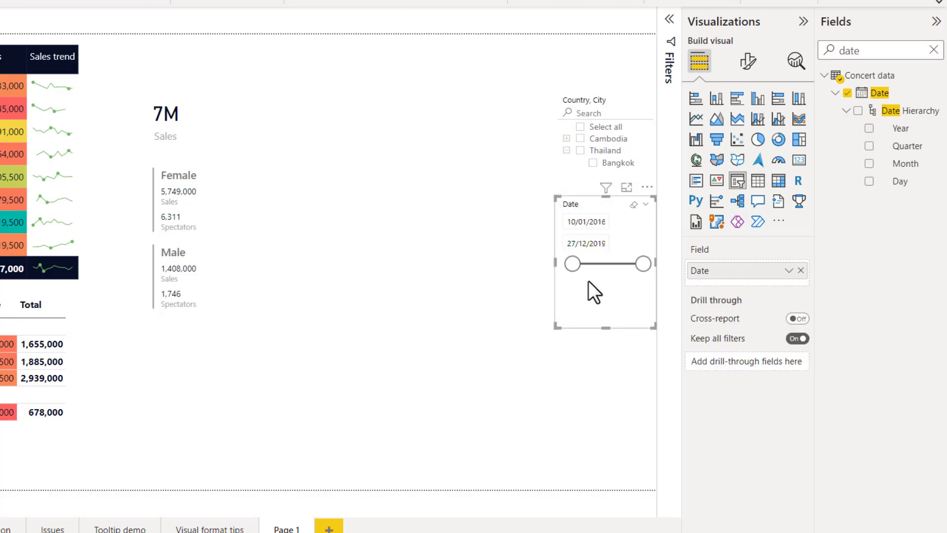
click(648, 205)
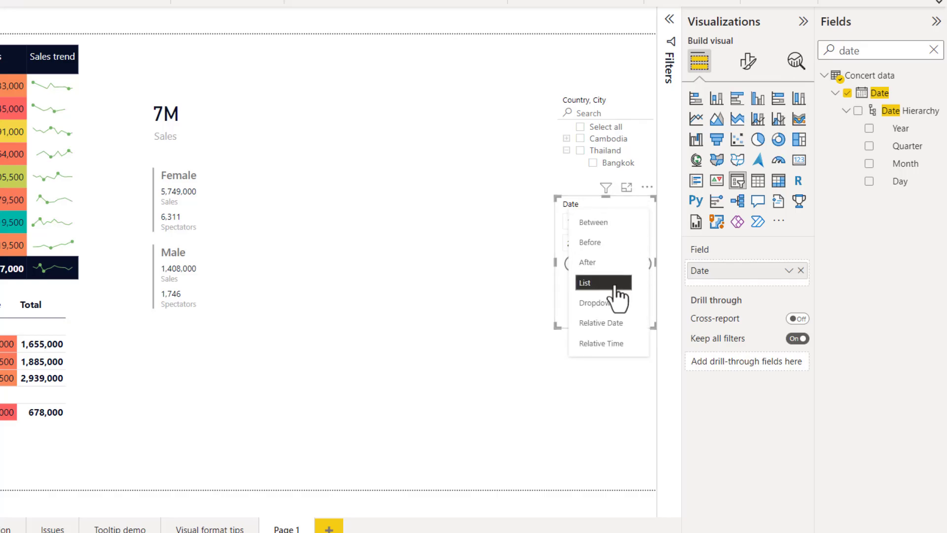
Step: Set the Date slicer to Relative Date, make it wider and shorter, and filter Last 1 Months
click(601, 323)
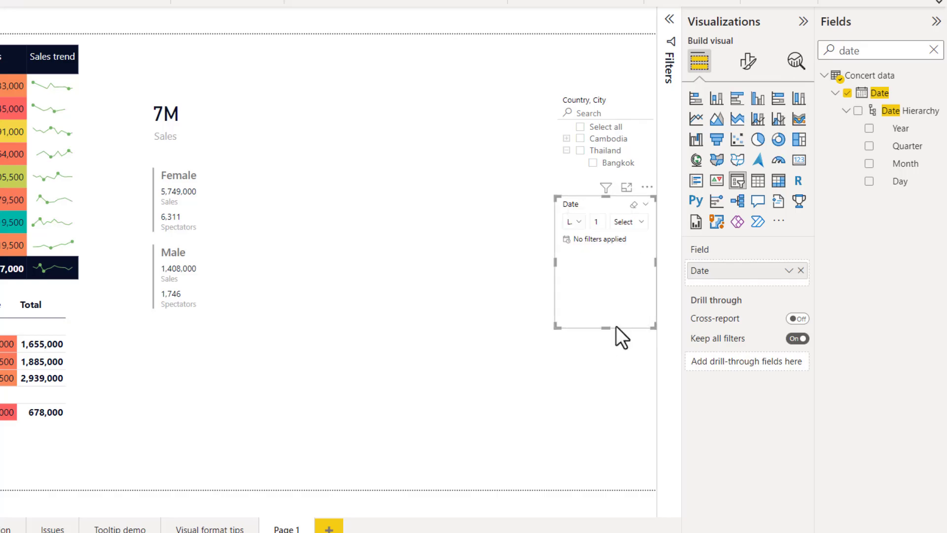
drag(556, 326, 504, 291)
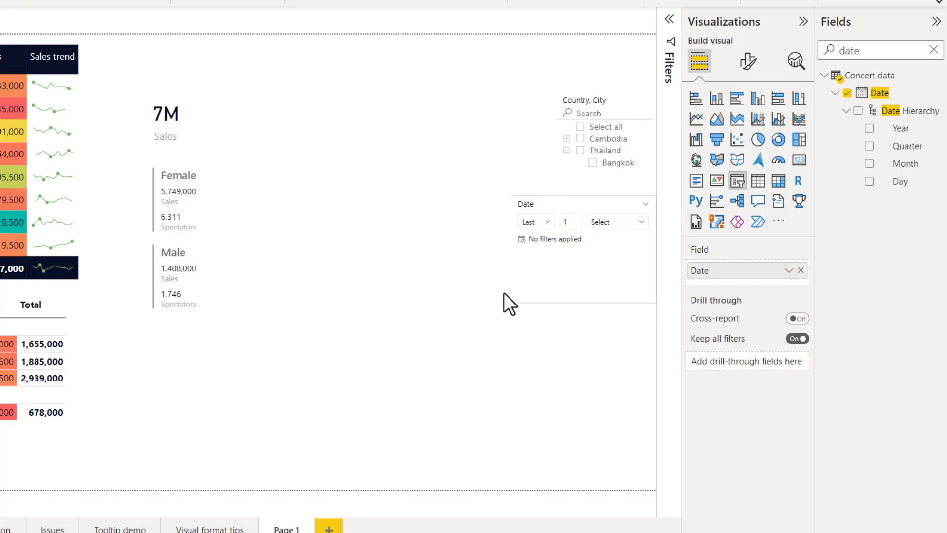
click(542, 221)
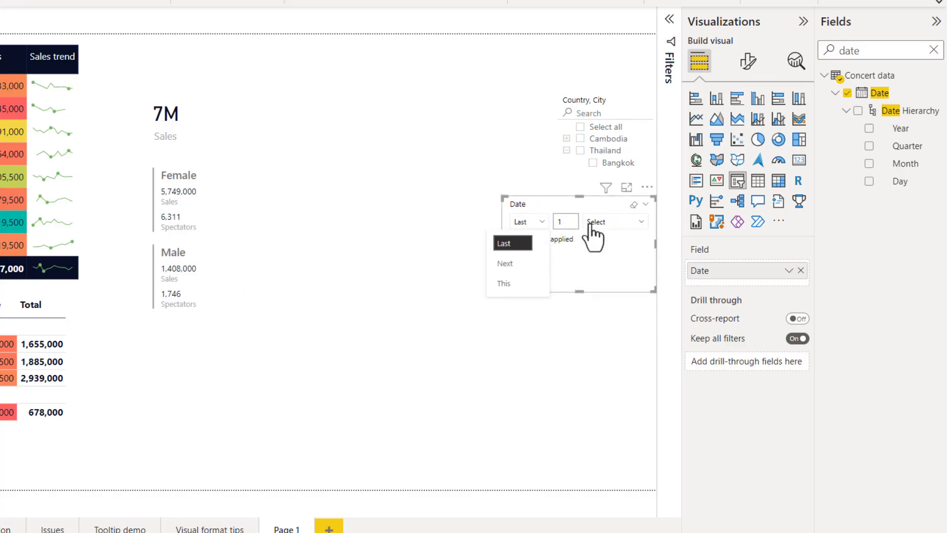
click(612, 222)
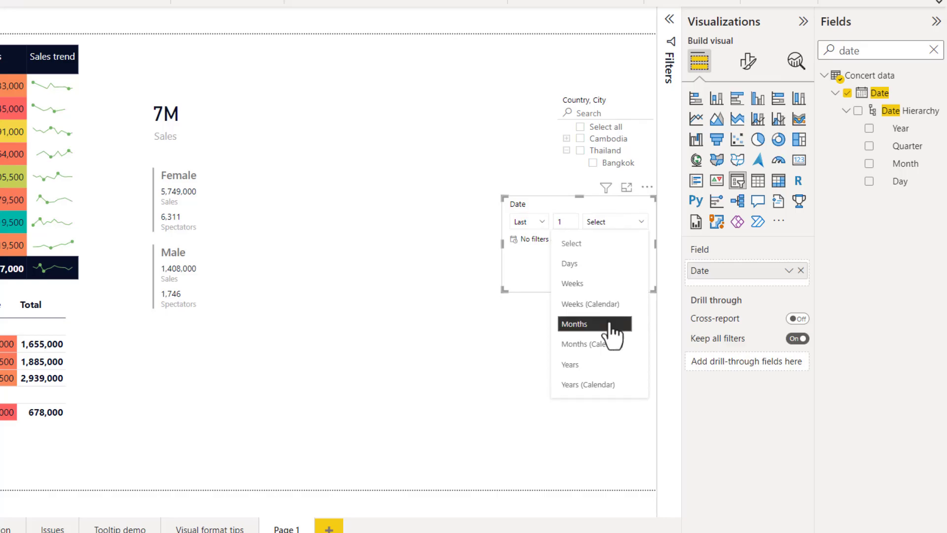
click(612, 304)
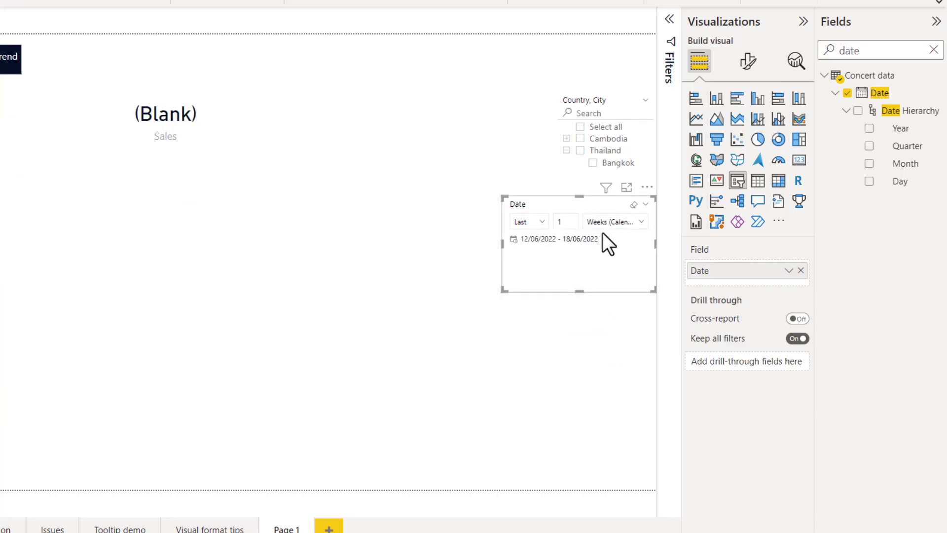
click(617, 228)
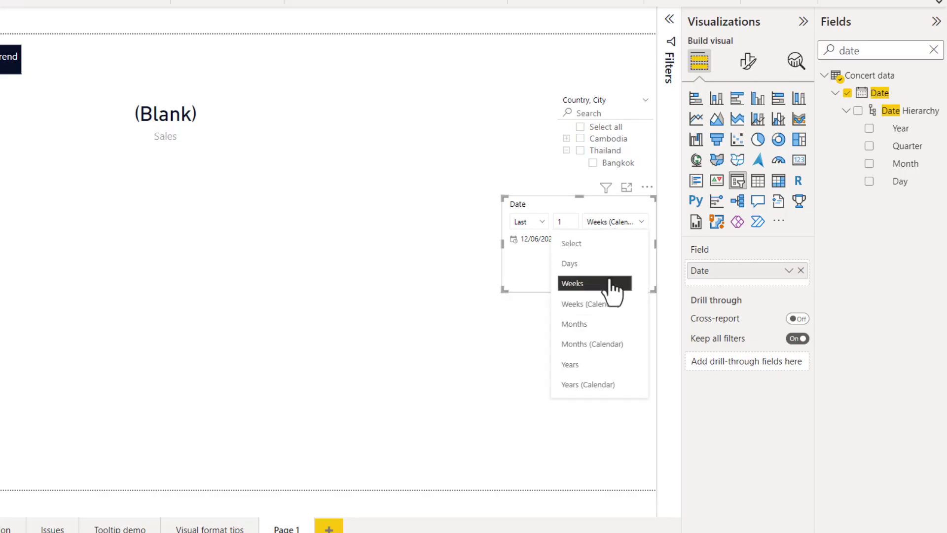
click(613, 342)
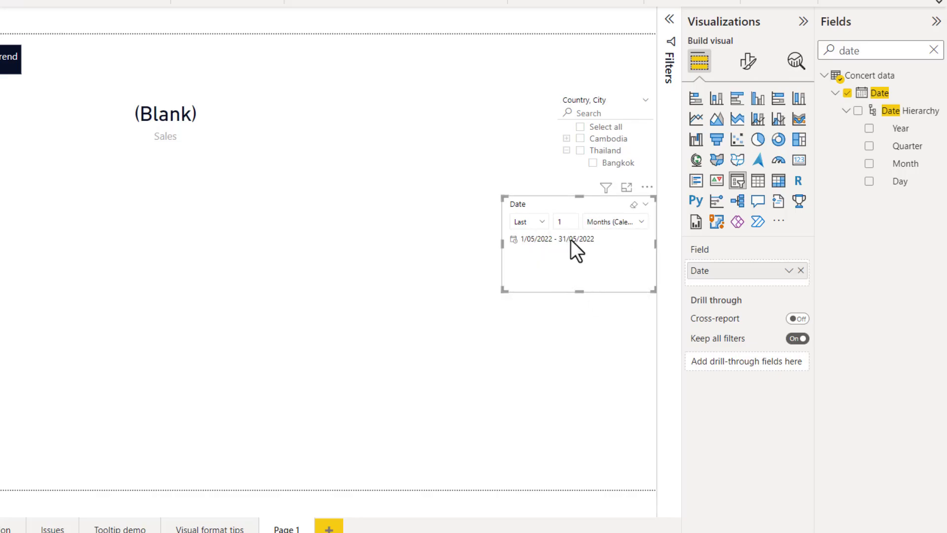
click(618, 225)
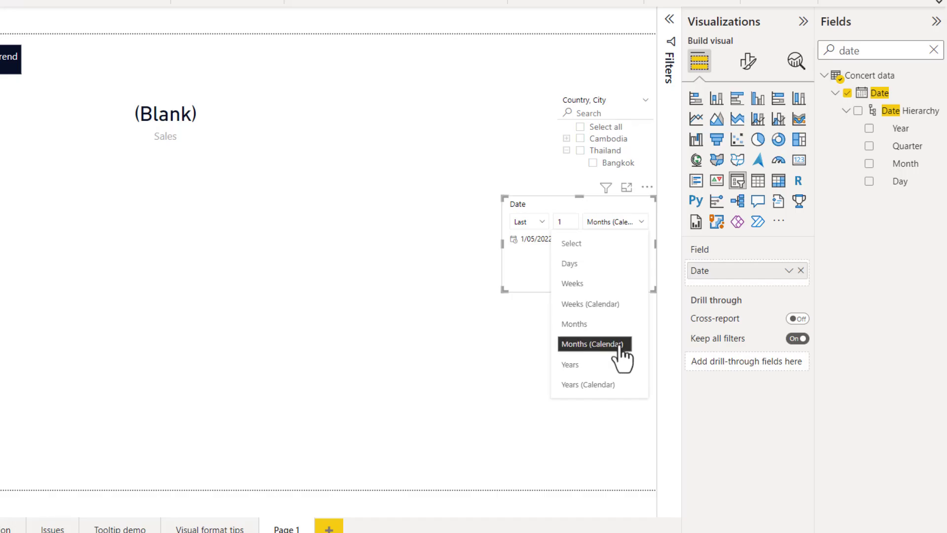
click(623, 324)
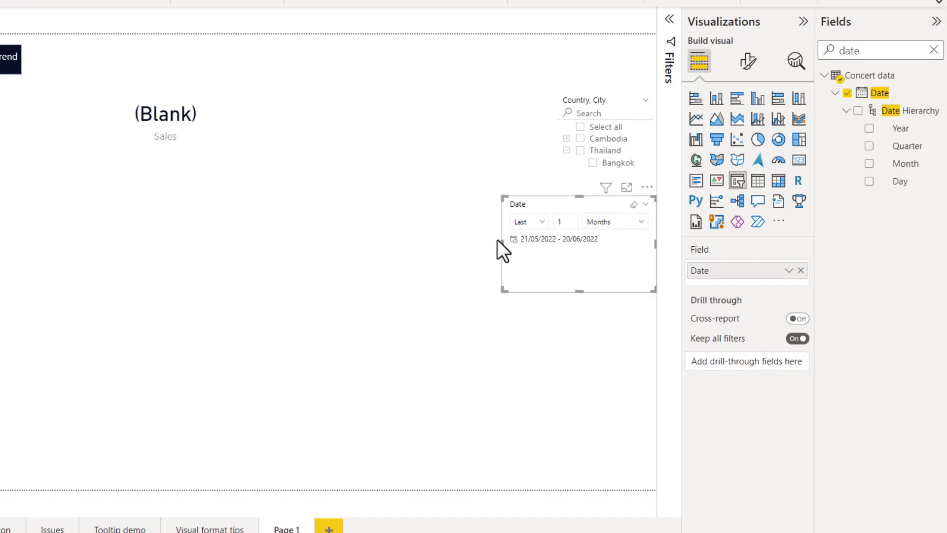